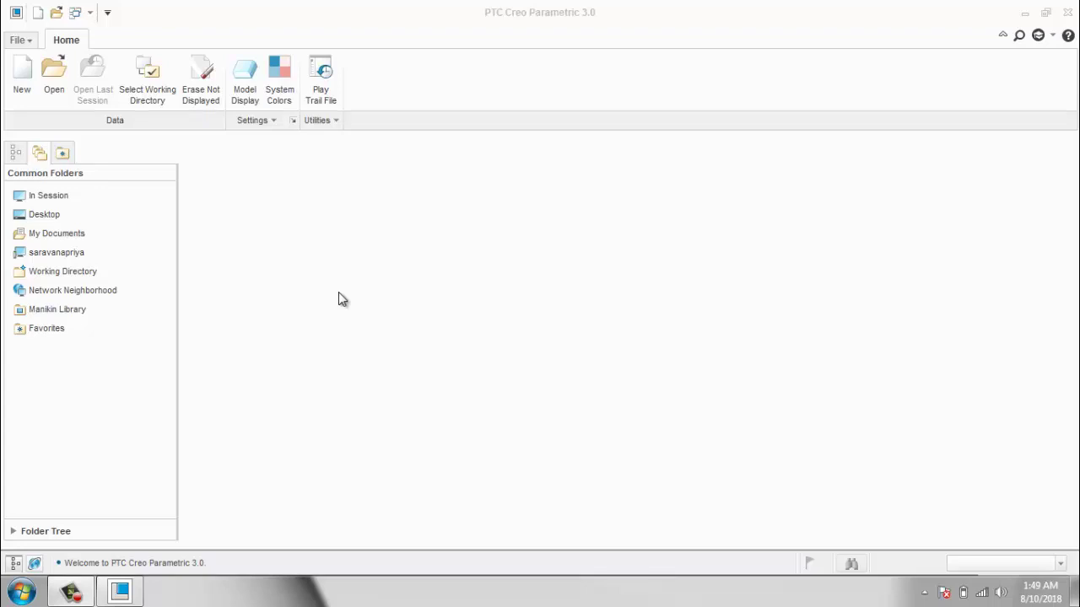
Create a new solid part named prt0001 using the default template.
left_click(26, 80)
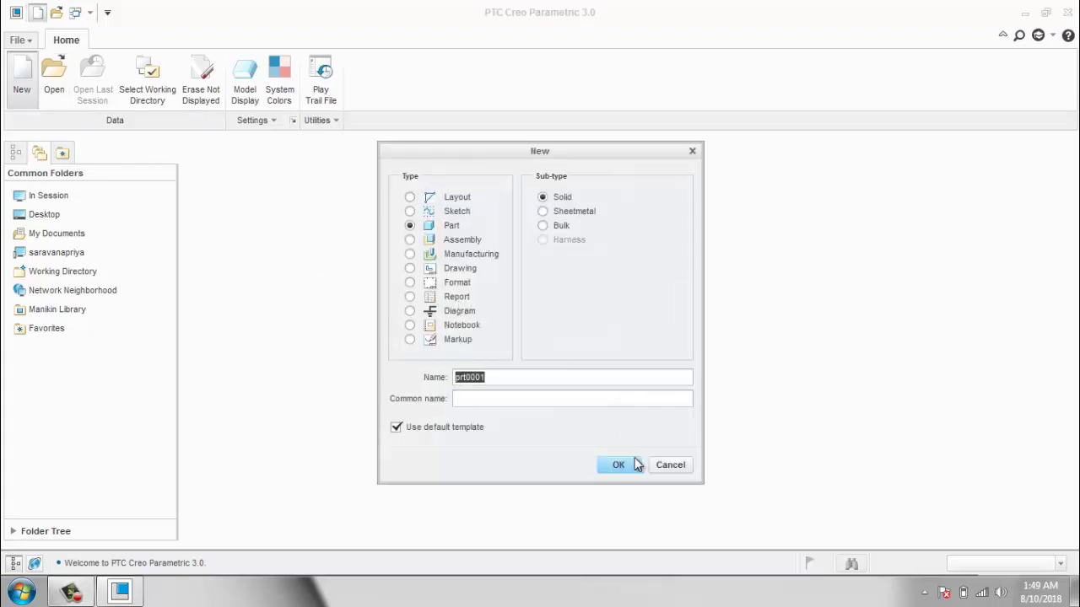
left_click(637, 464)
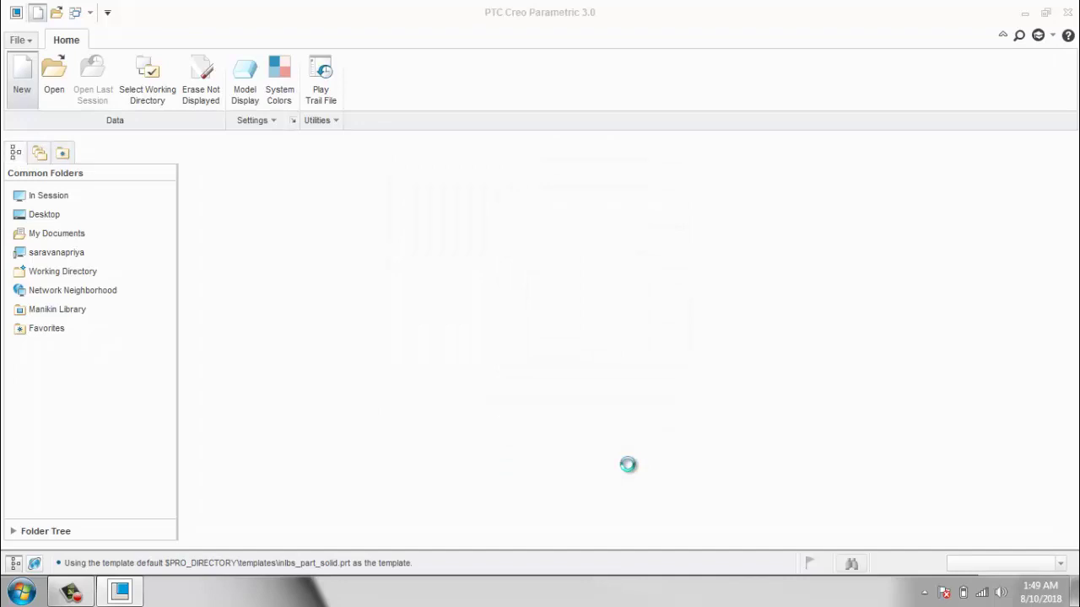
left_click(405, 93)
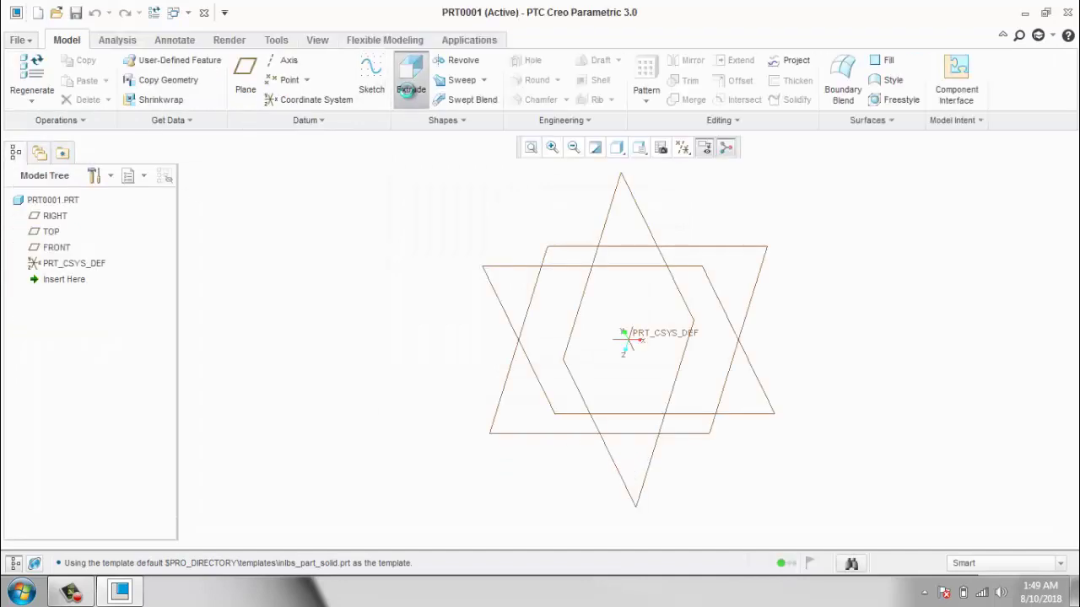
Sketch a 30-wide centre rectangle square at the origin on the datum plane.
left_click(504, 270)
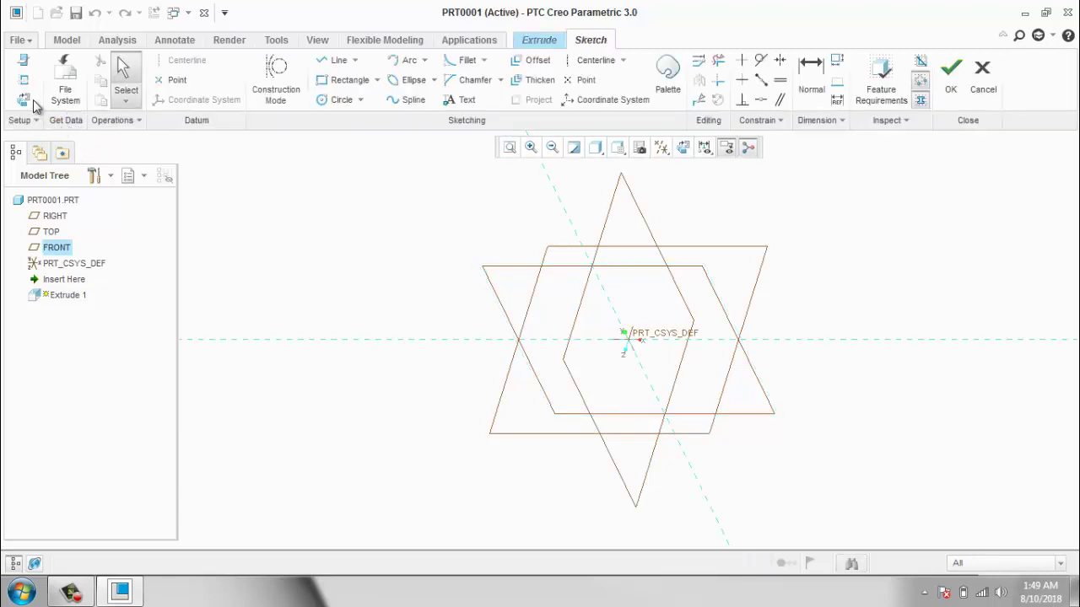
left_click(23, 99)
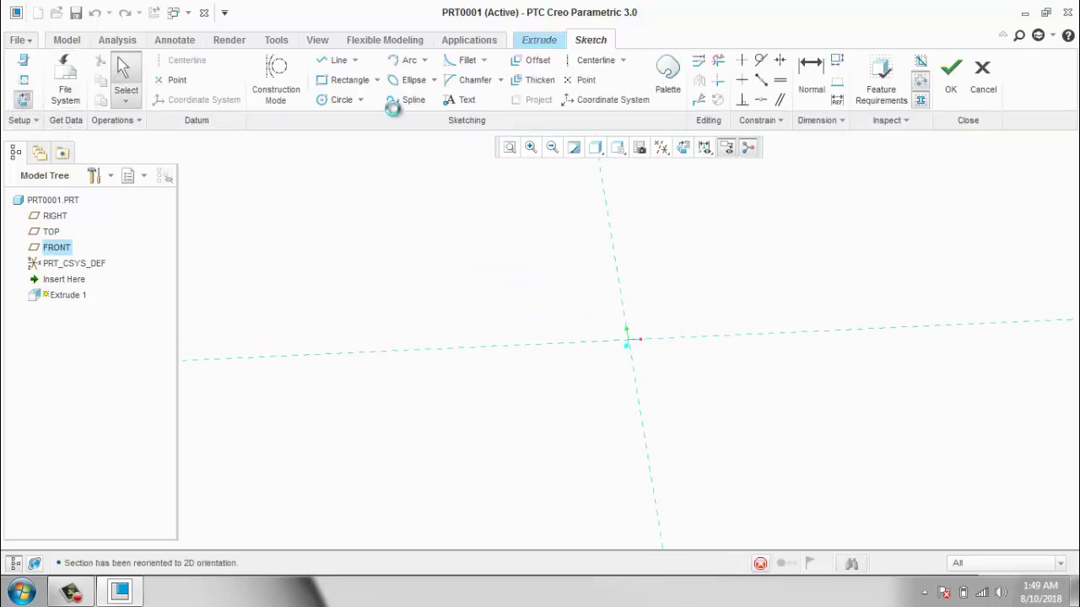
left_click(377, 80)
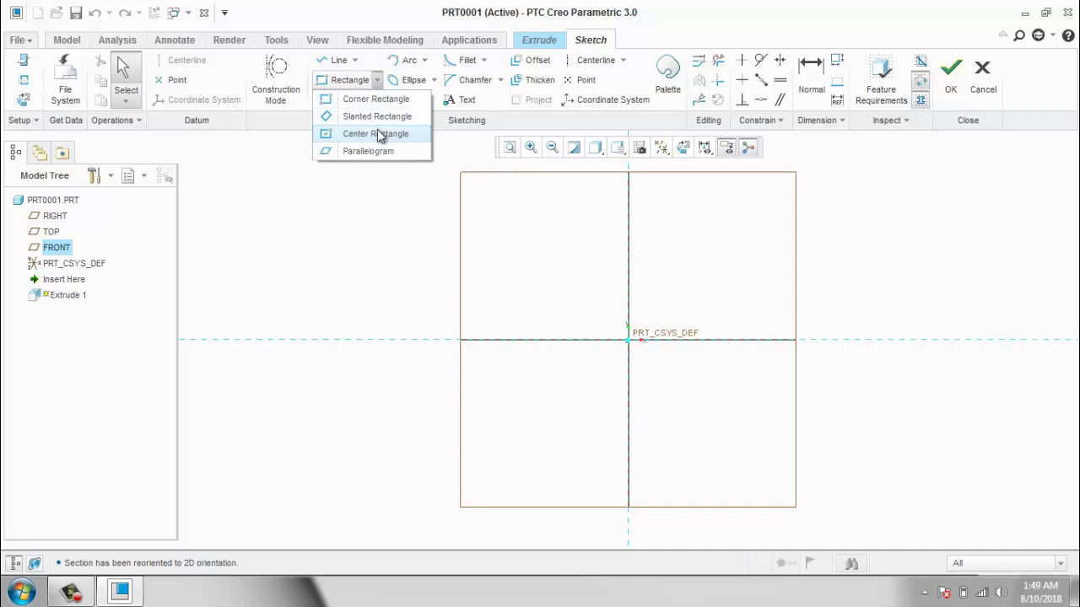
left_click(378, 134)
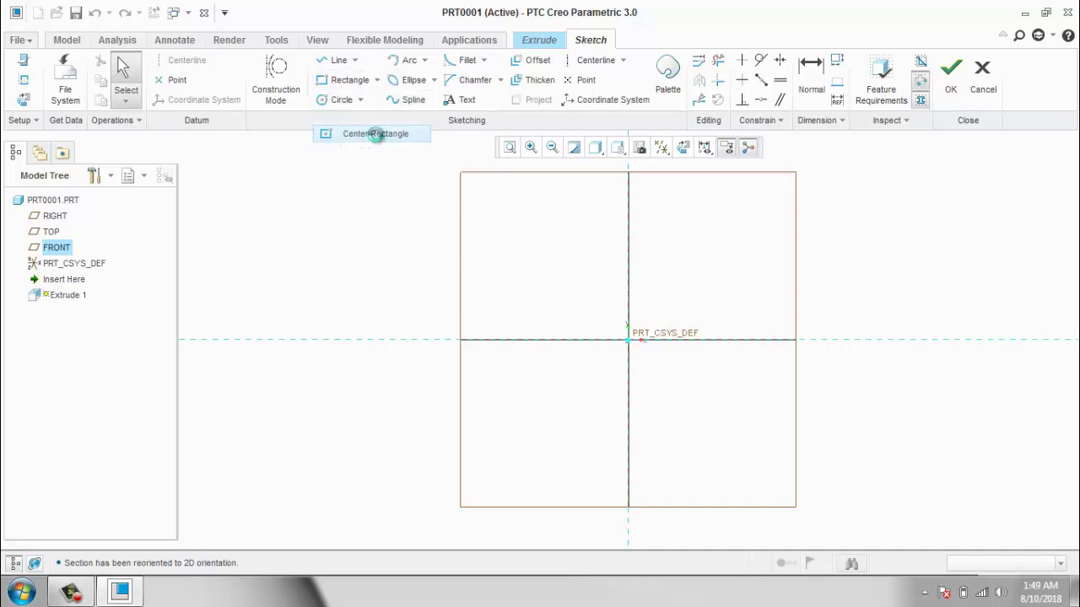
left_click(628, 340)
left_click(684, 284)
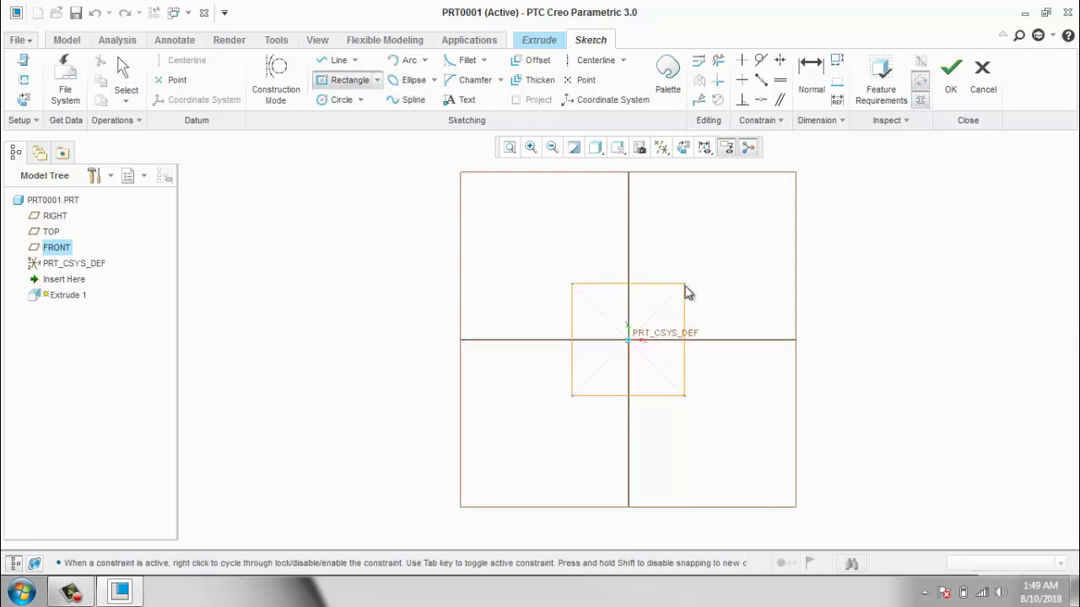
middle_click(613, 288)
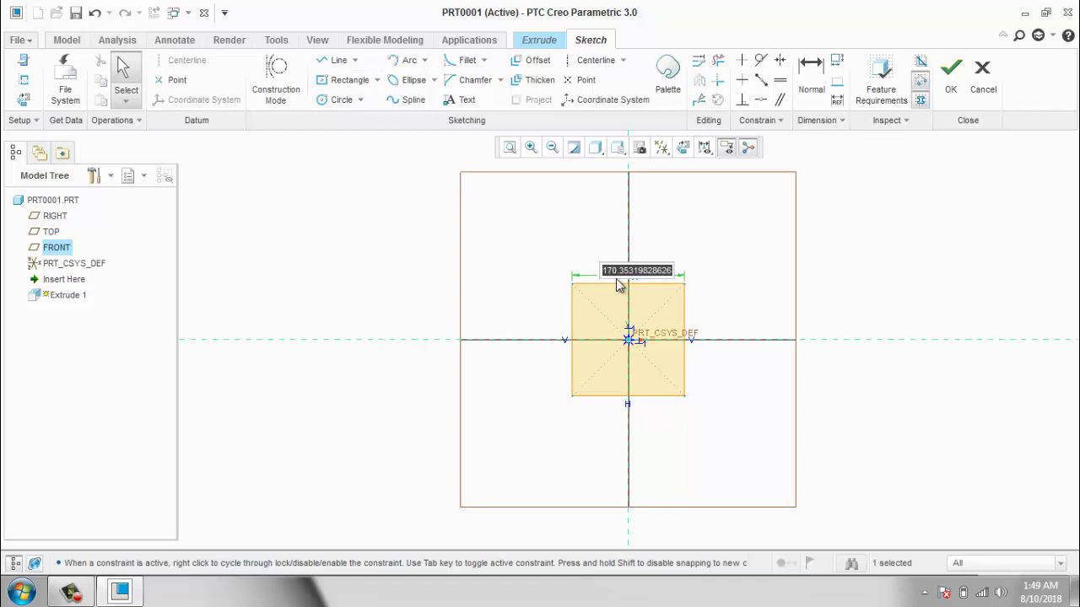
type("30")
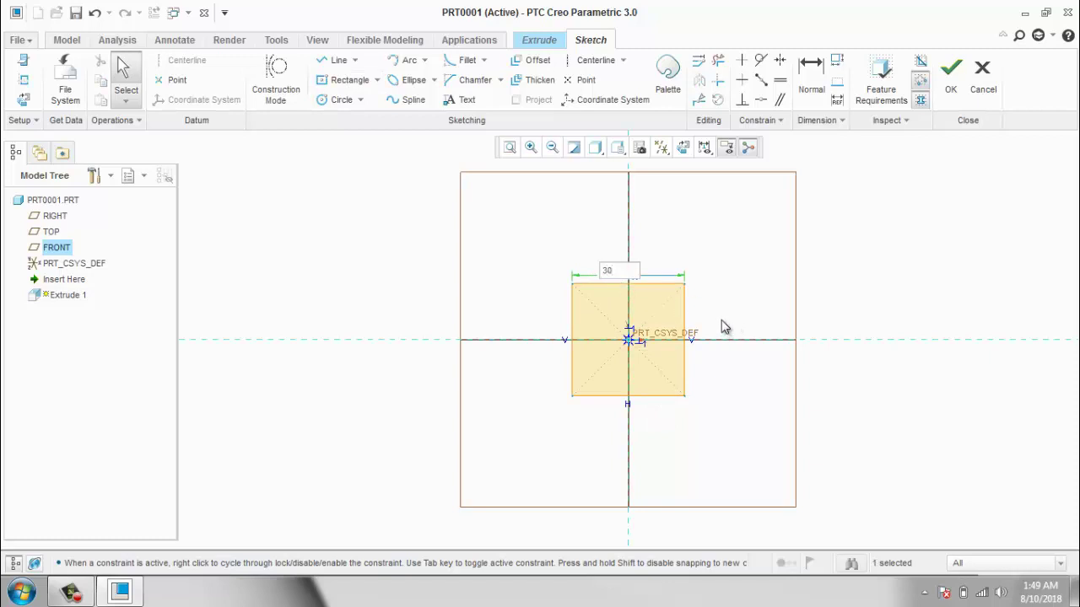
key("Return")
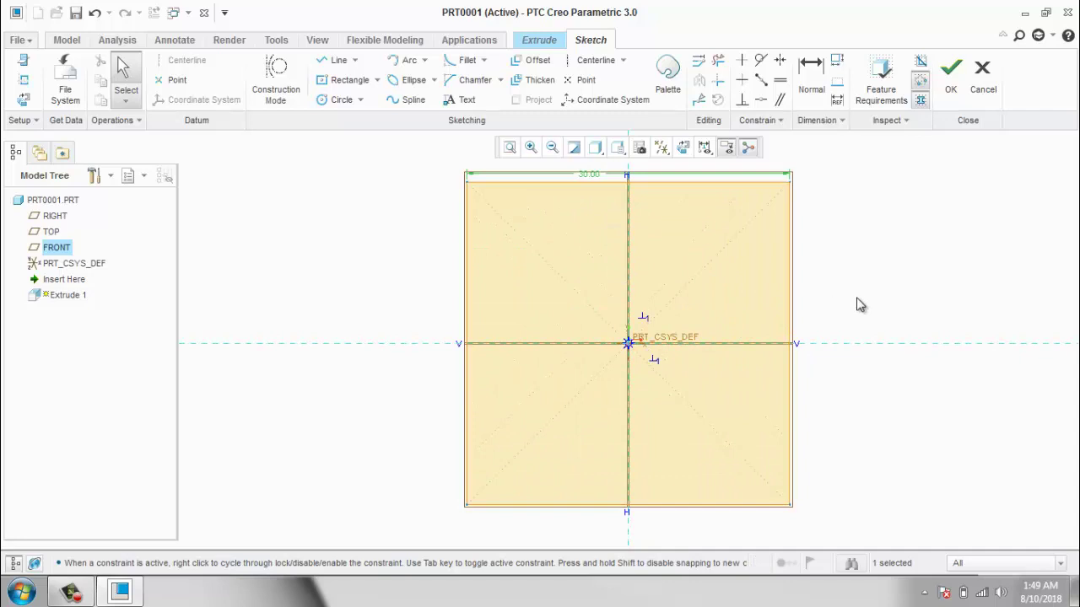
scroll(859, 304, "up", 2)
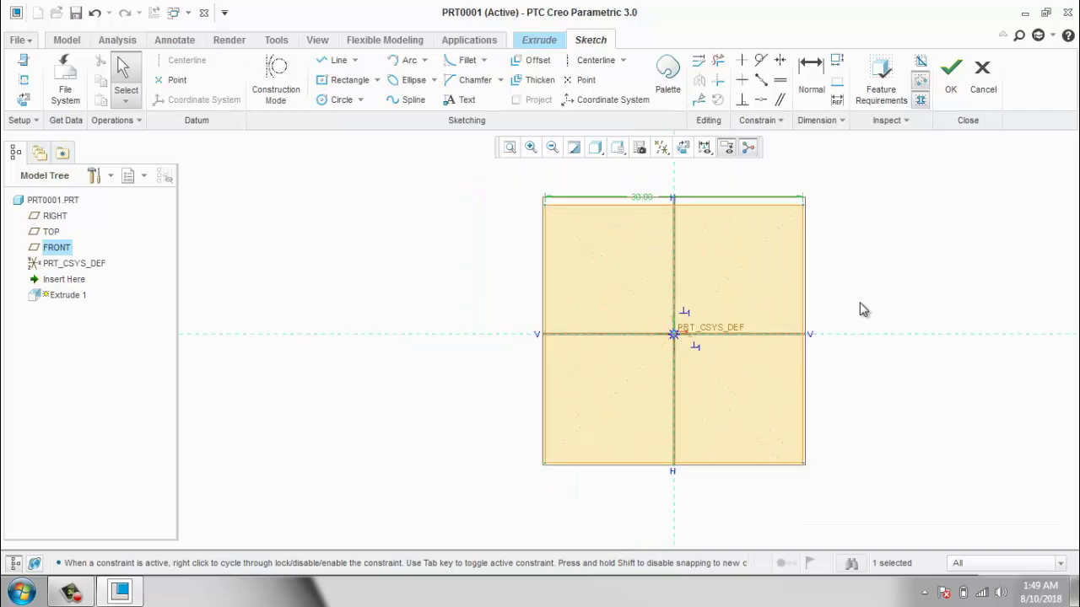
Extrude the square sketch to a depth of 10 to form the base block.
left_click(957, 92)
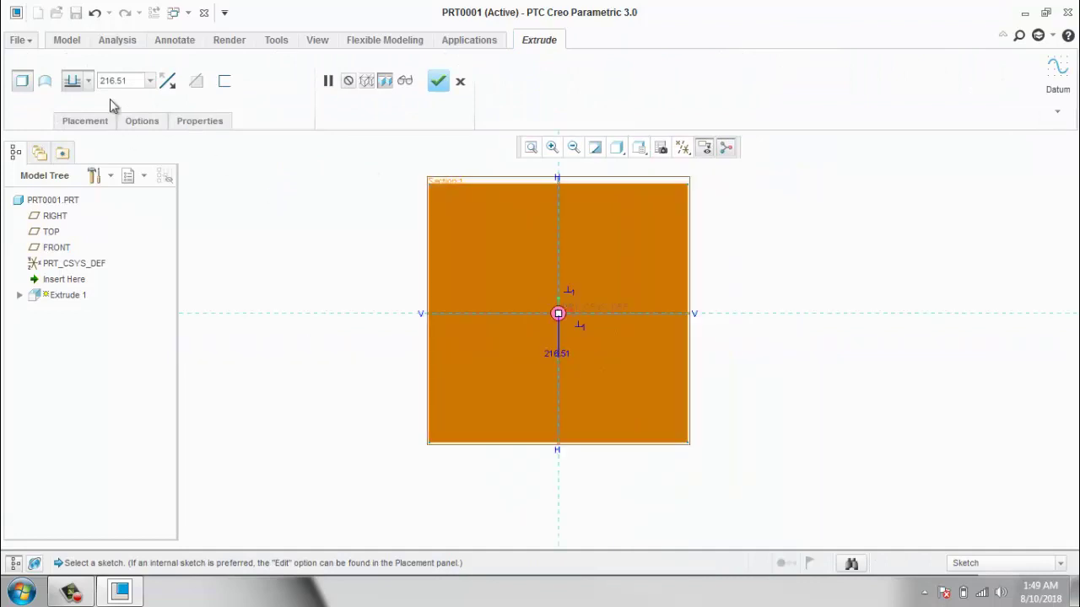
double_click(138, 82)
type("10")
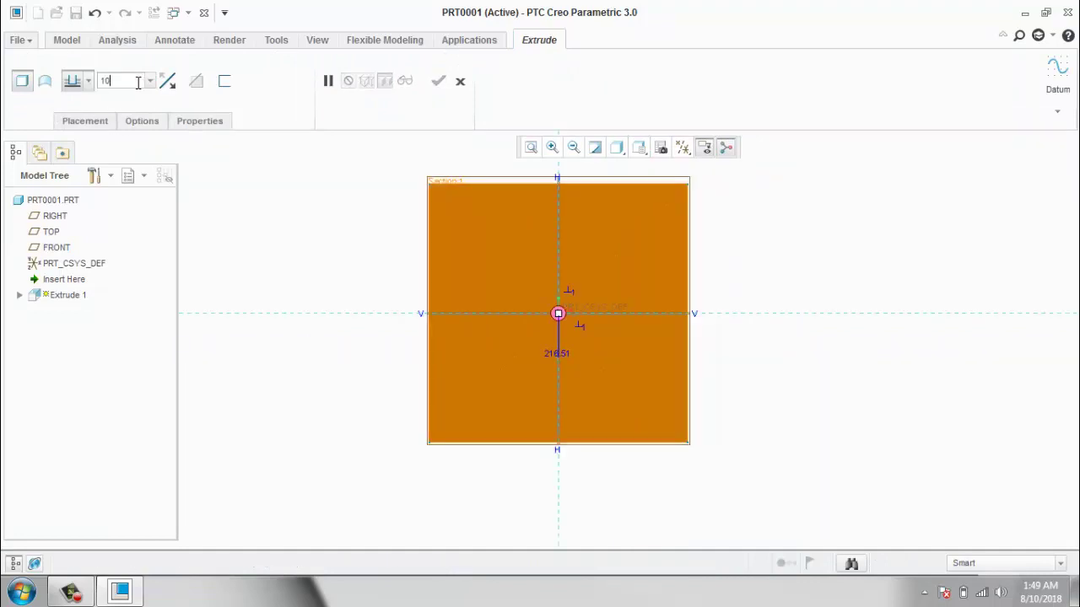
key("Return")
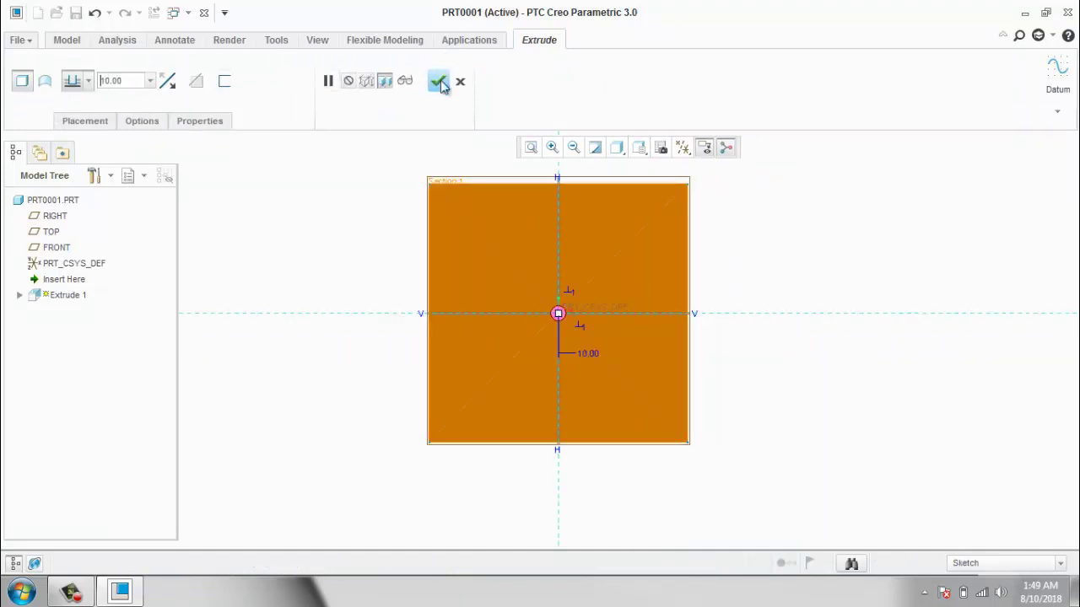
left_click(437, 80)
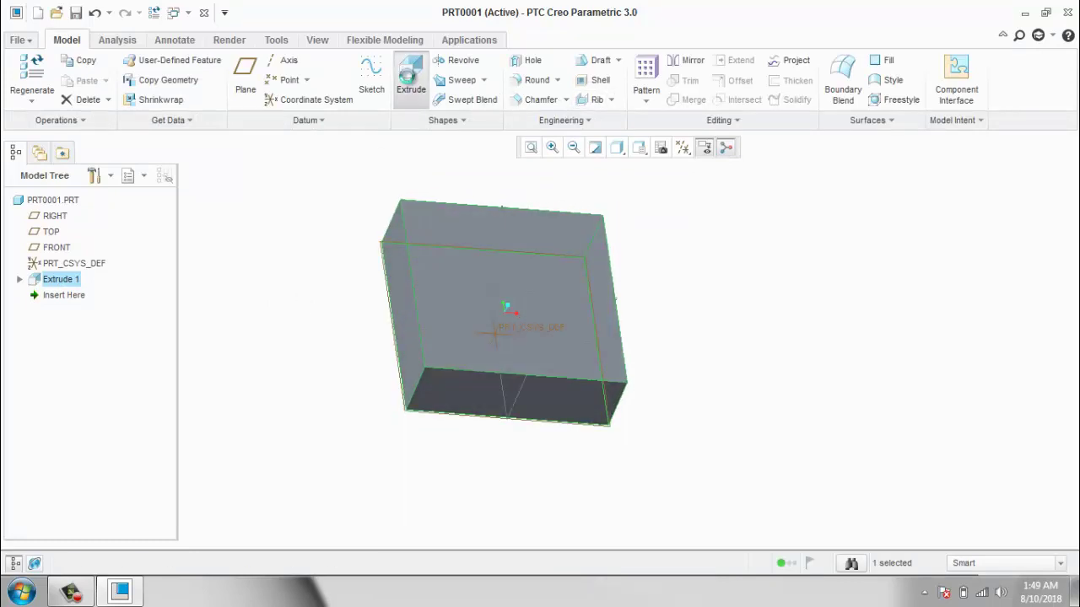
left_click(410, 81)
Sketch a small rectangle near the top face's corner and extrude it 8 deep as a pin.
left_click(443, 217)
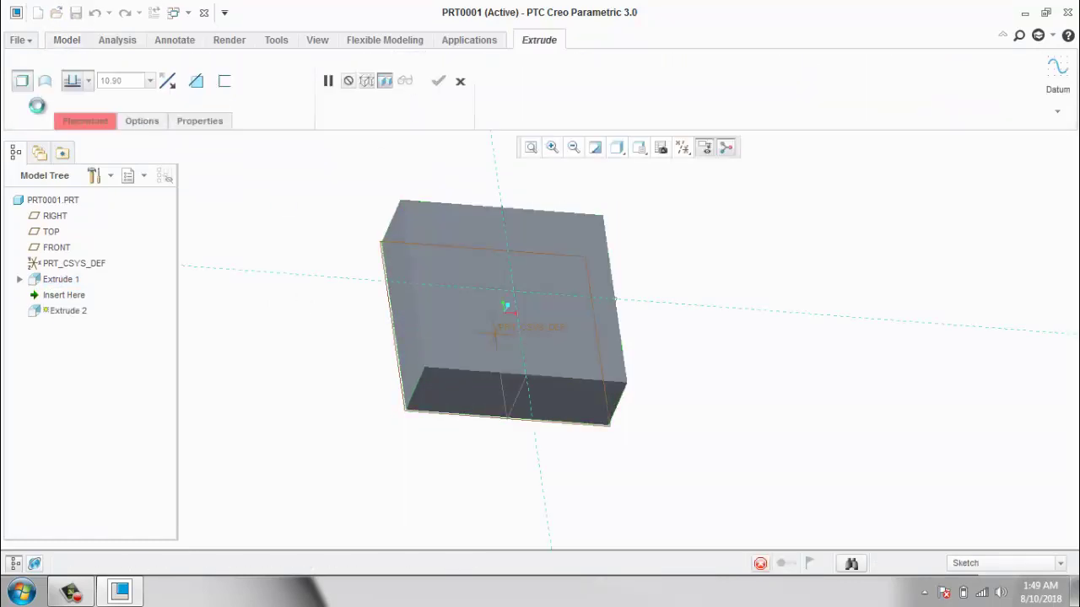
left_click(22, 101)
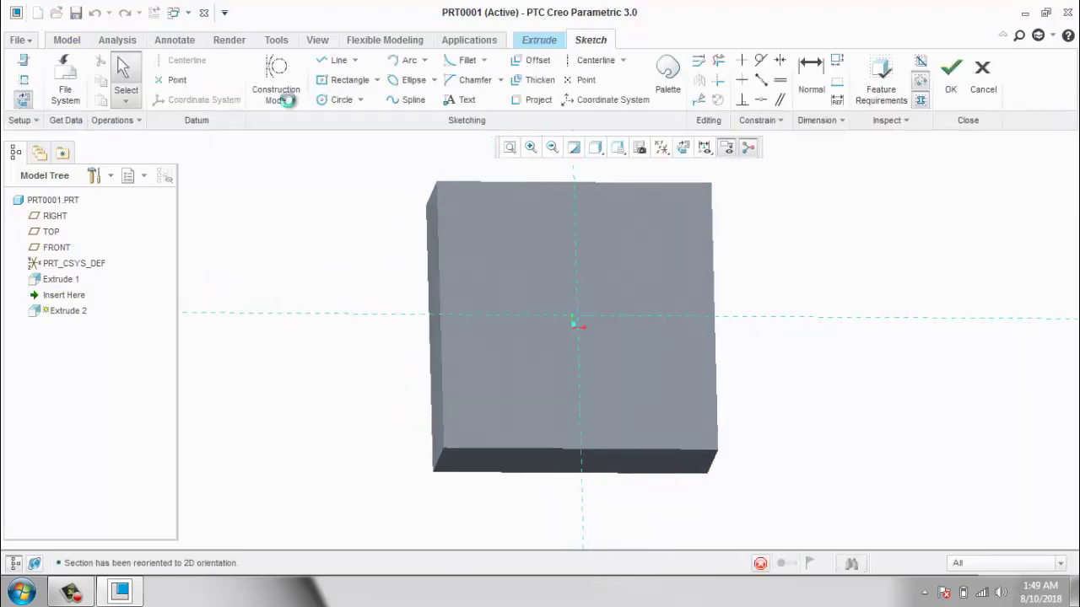
left_click(327, 80)
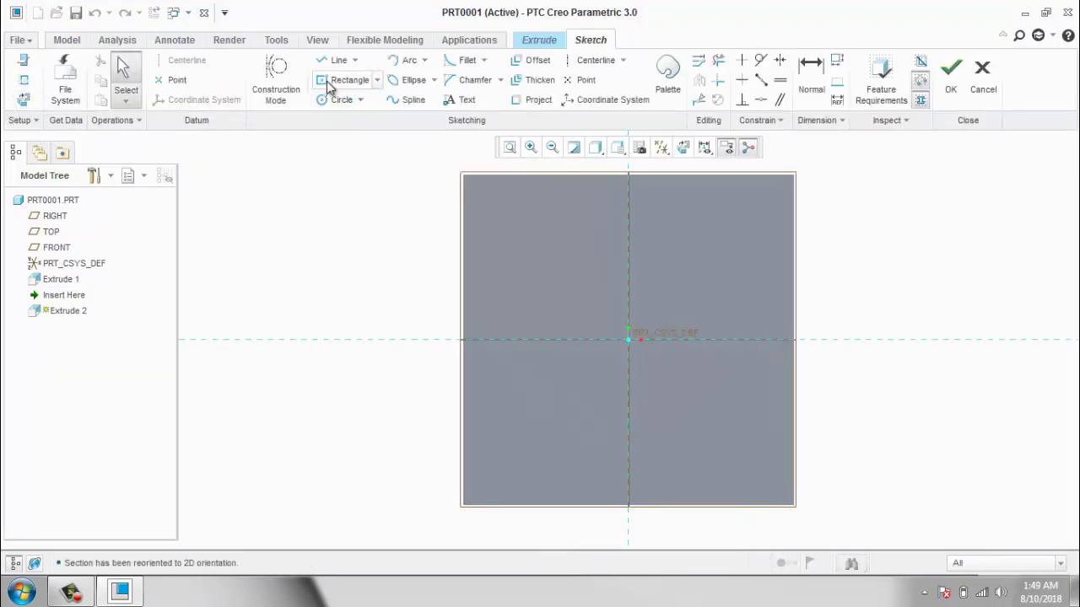
left_click(497, 211)
left_click(510, 199)
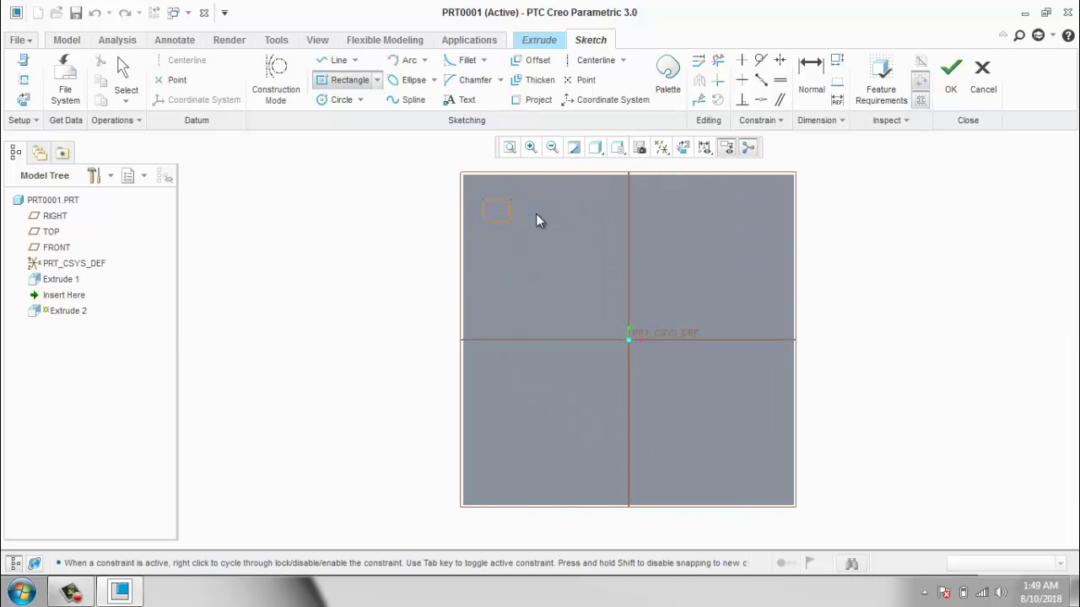
middle_click(800, 202)
left_click(951, 80)
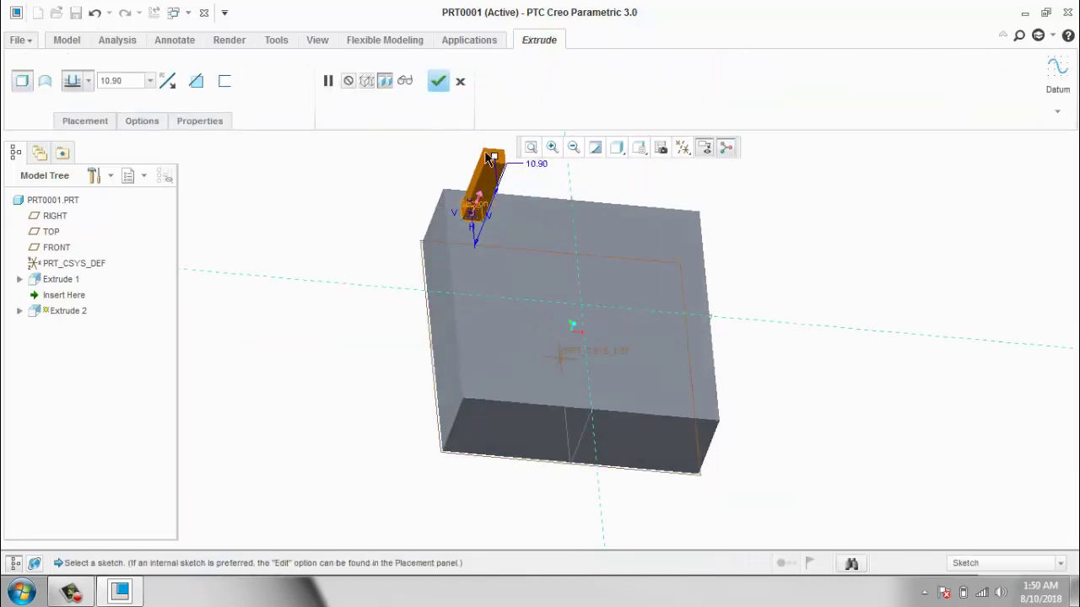
left_click_drag(495, 158, 489, 173)
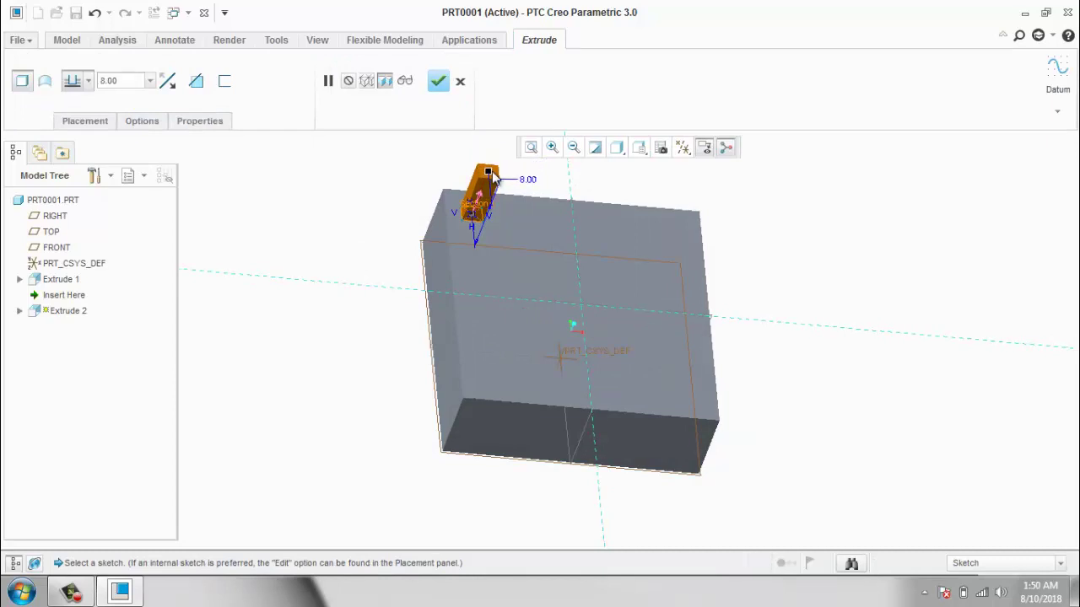
left_click(437, 80)
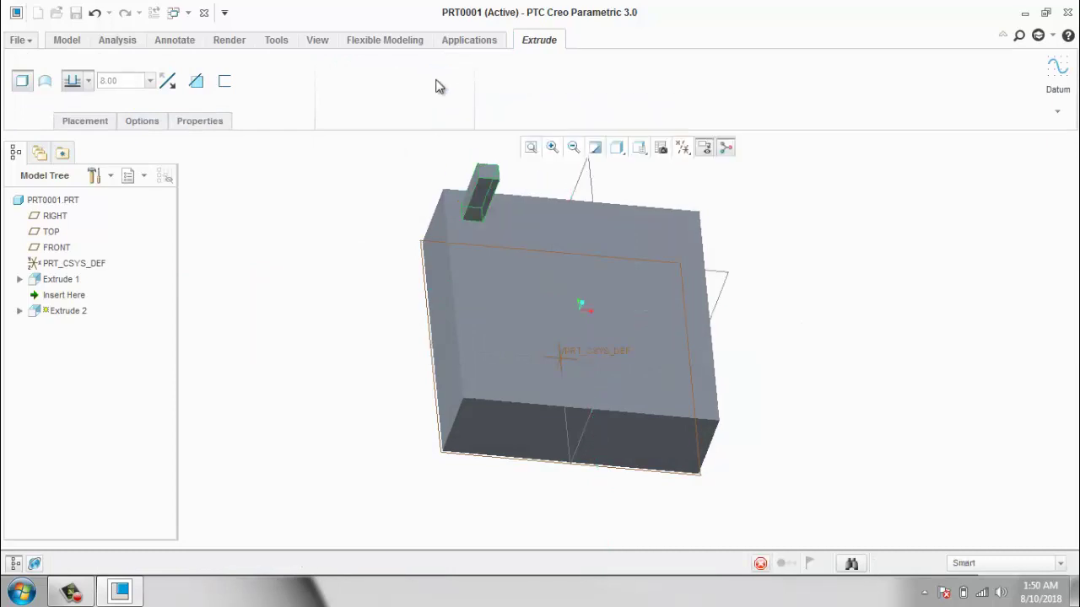
Start a dimension pattern of the pin using the horizontal and vertical 10.70 dimensions.
left_click(654, 104)
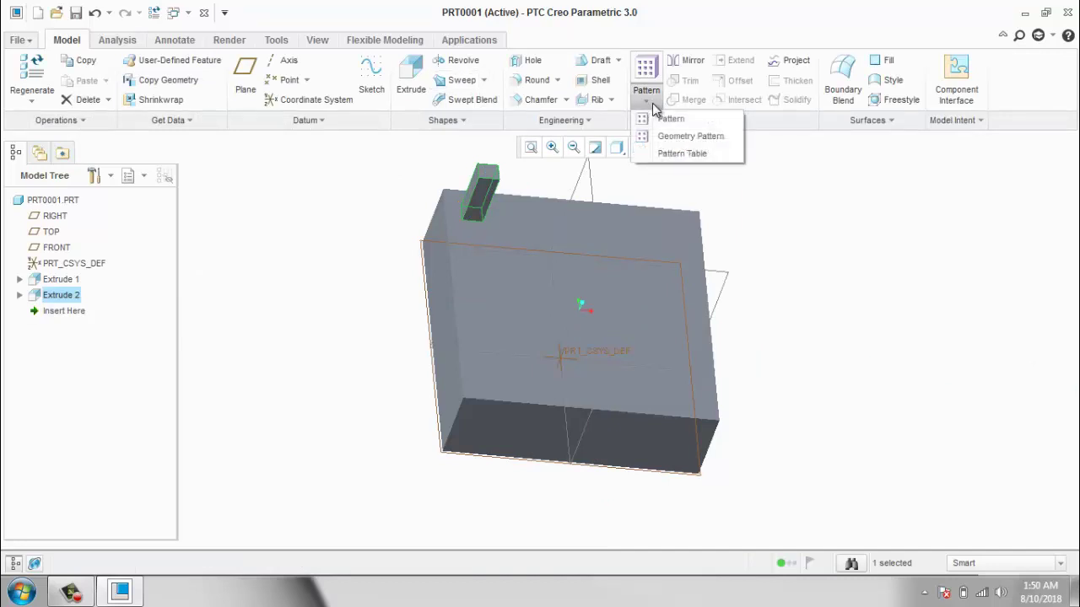
left_click(661, 123)
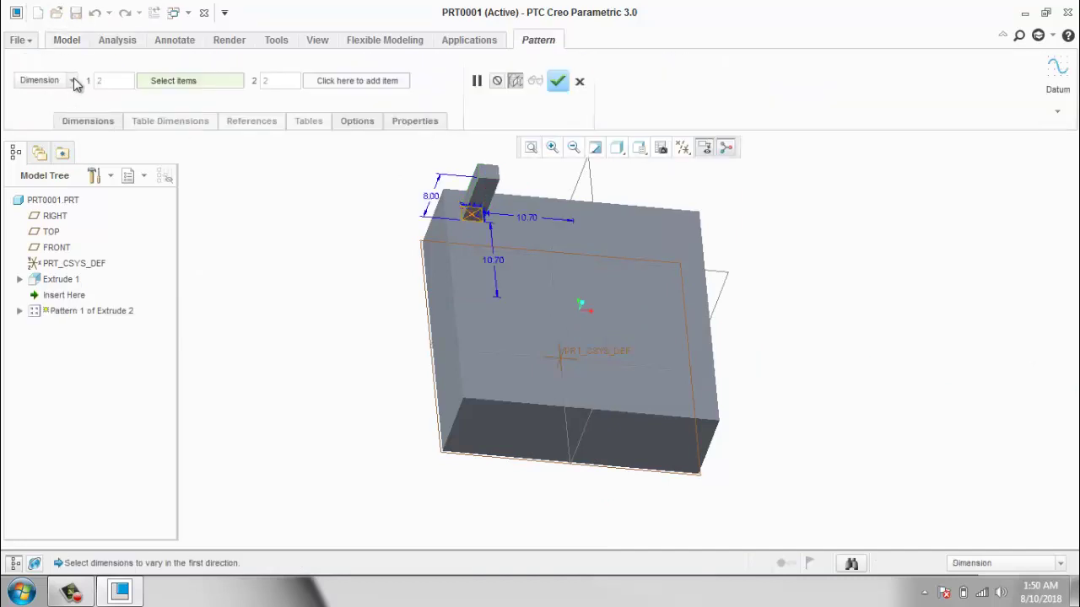
left_click(73, 81)
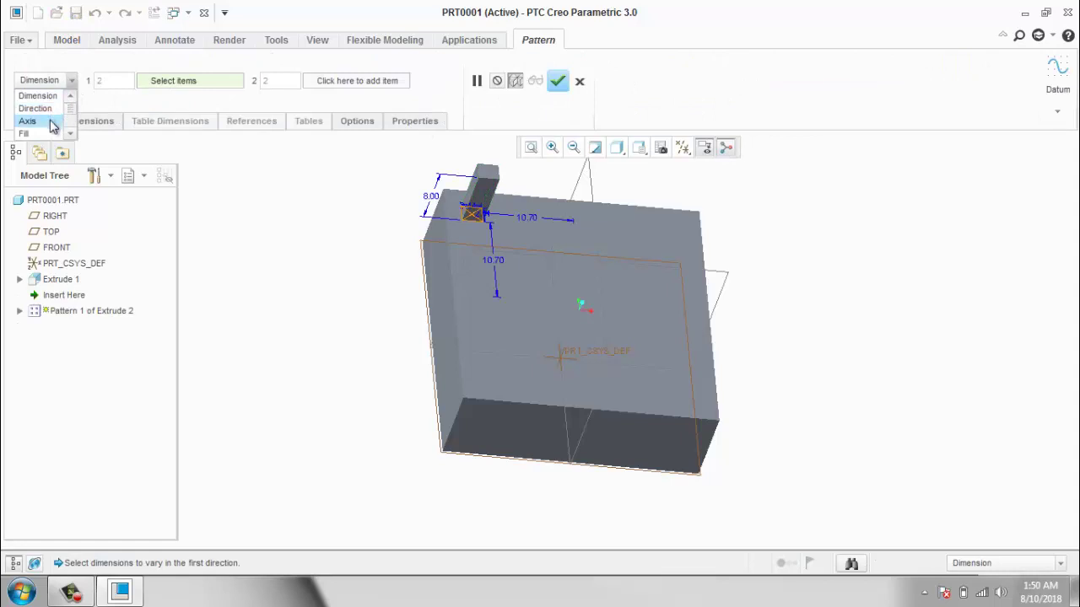
scroll(52, 125, "down", 2)
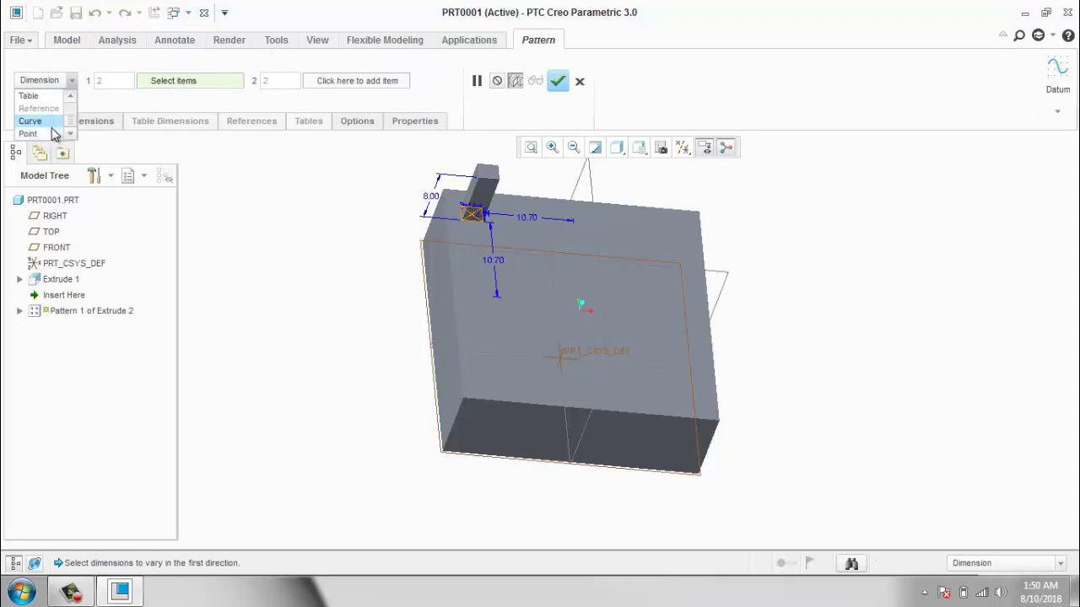
scroll(52, 119, "up", 2)
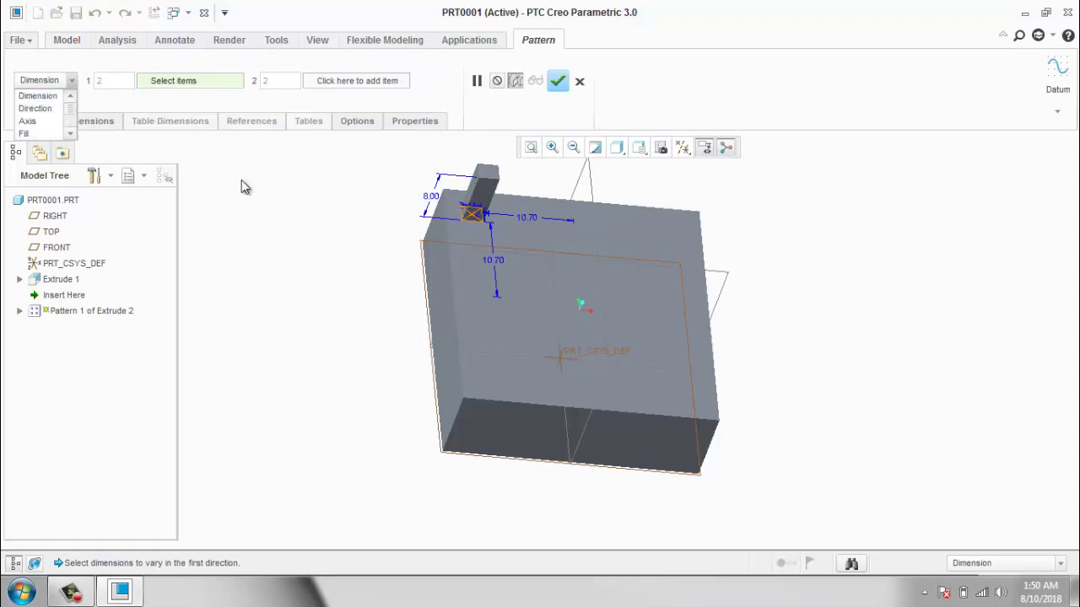
left_click(34, 97)
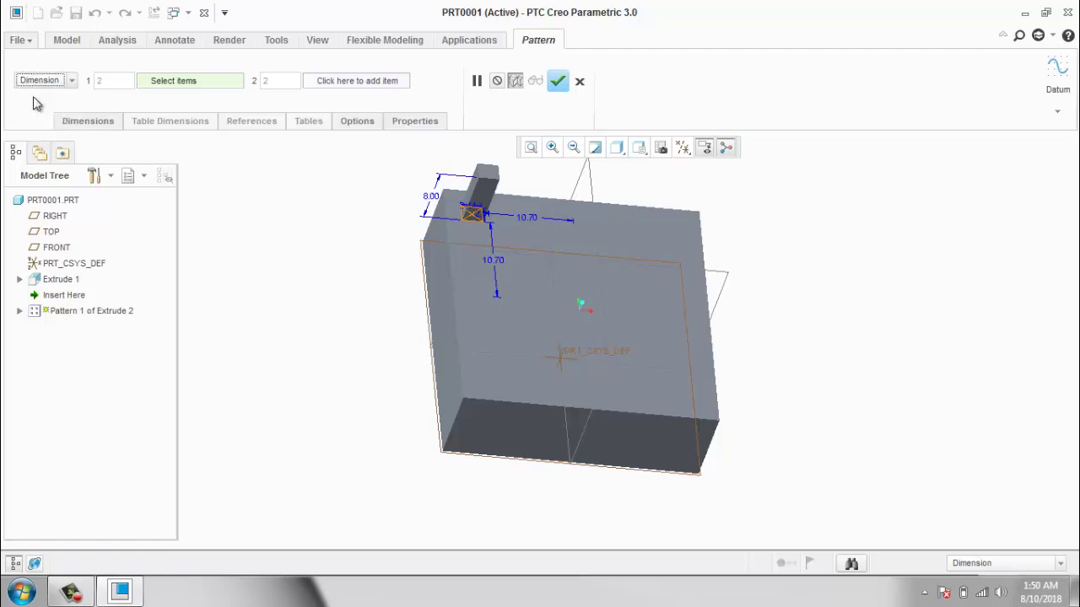
left_click(84, 122)
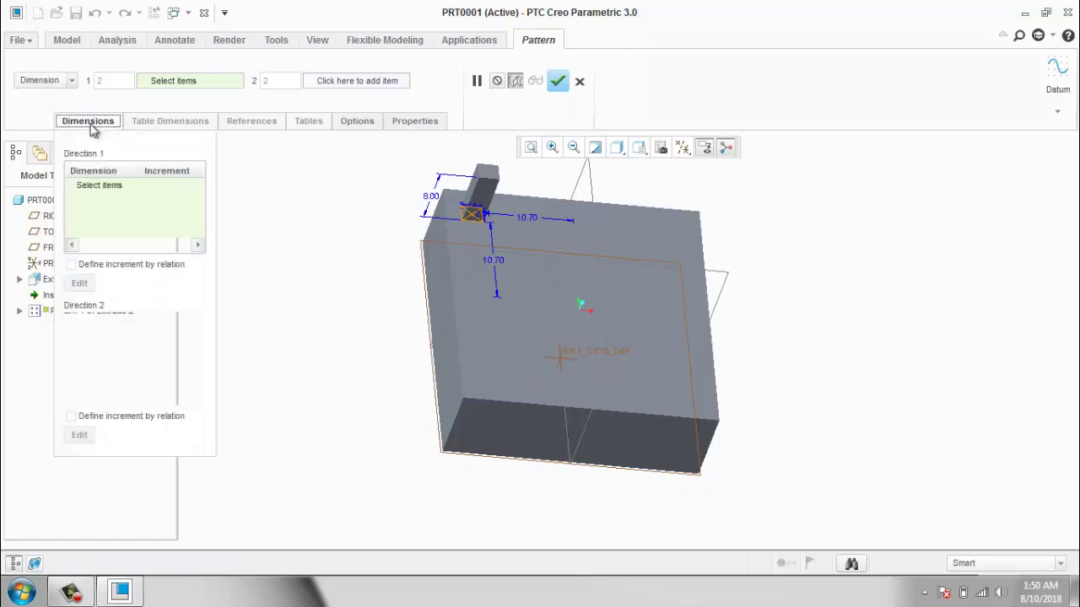
left_click(111, 188)
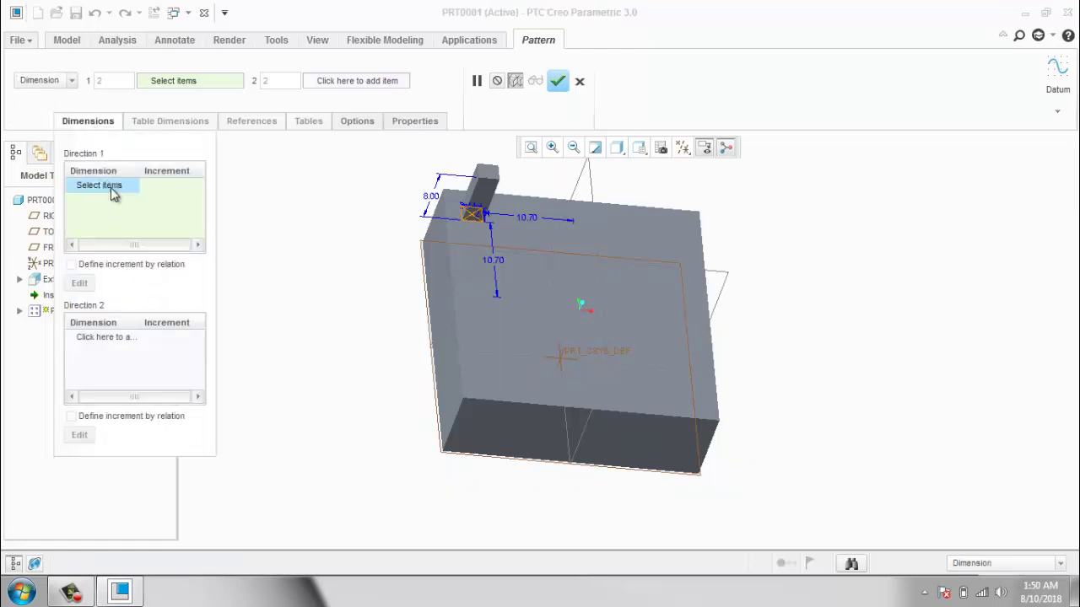
left_click(526, 218)
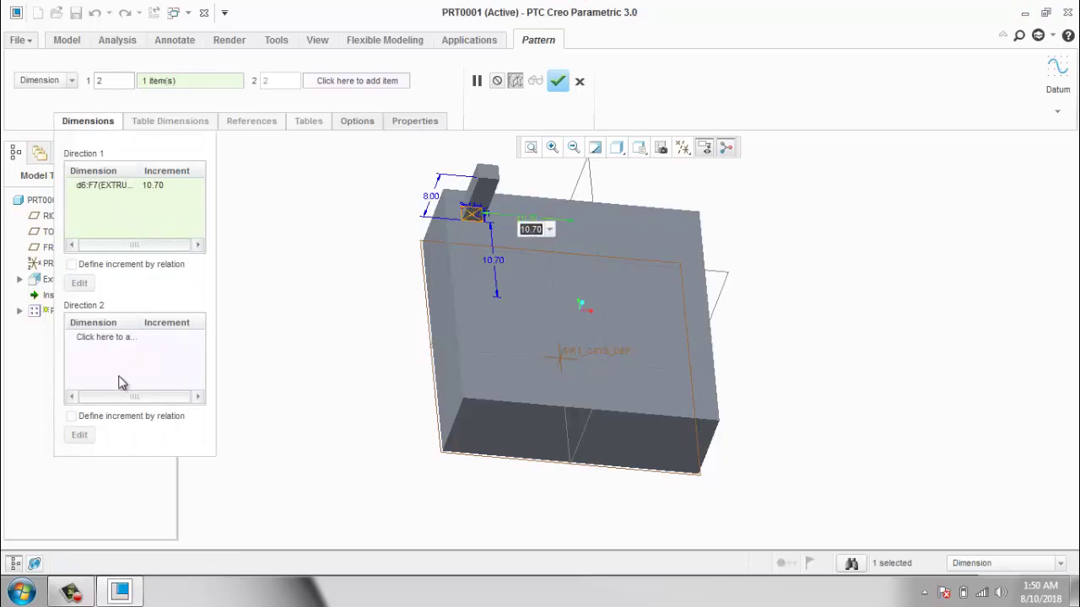
left_click(120, 340)
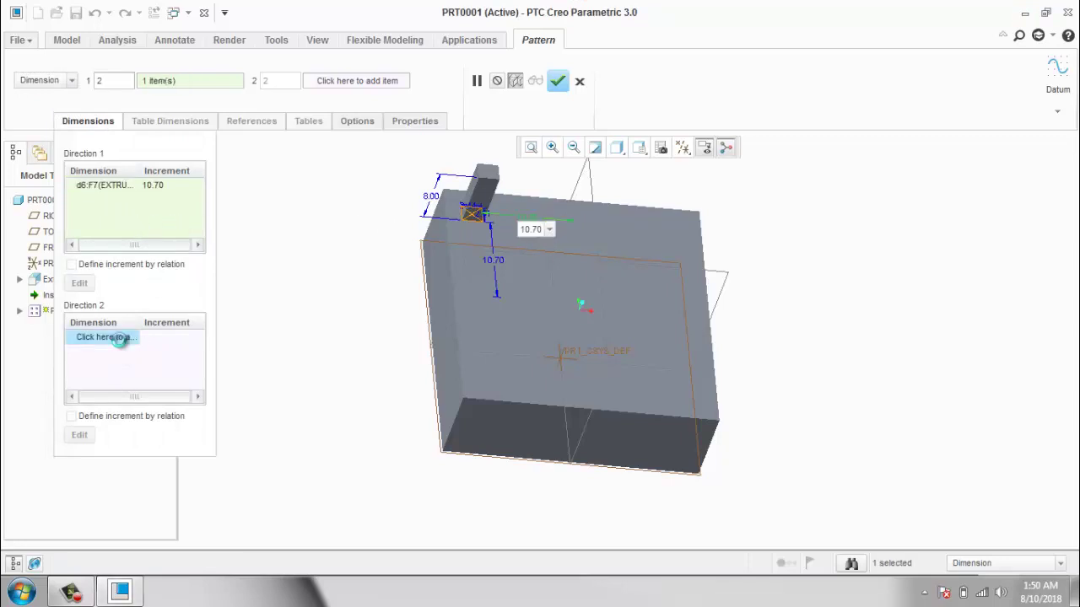
left_click(490, 262)
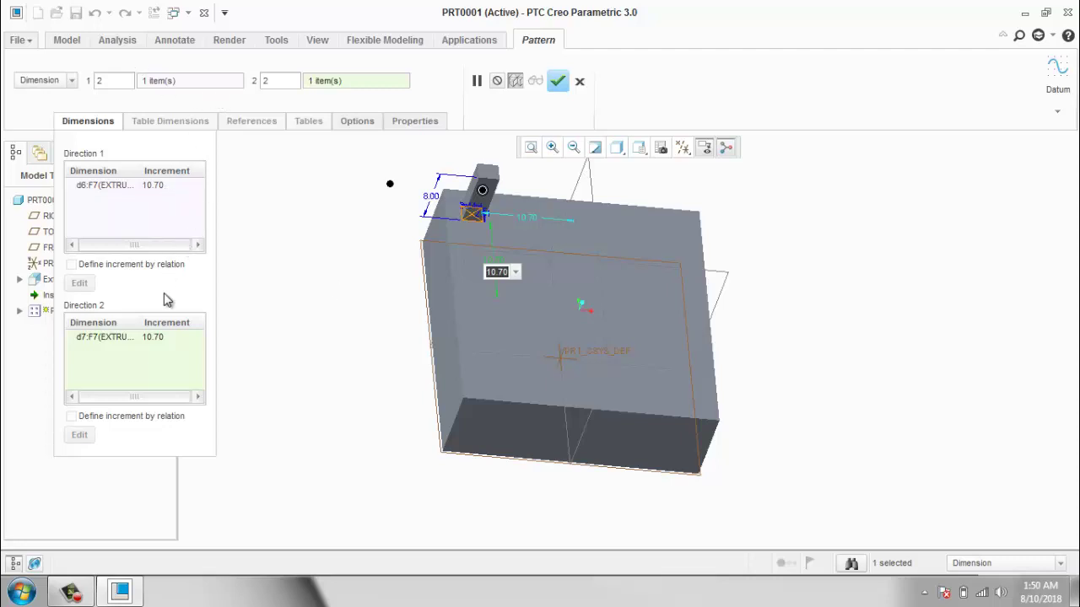
Set both increments to -10.70 and both counts to 3, then finish the pattern.
left_click(173, 340)
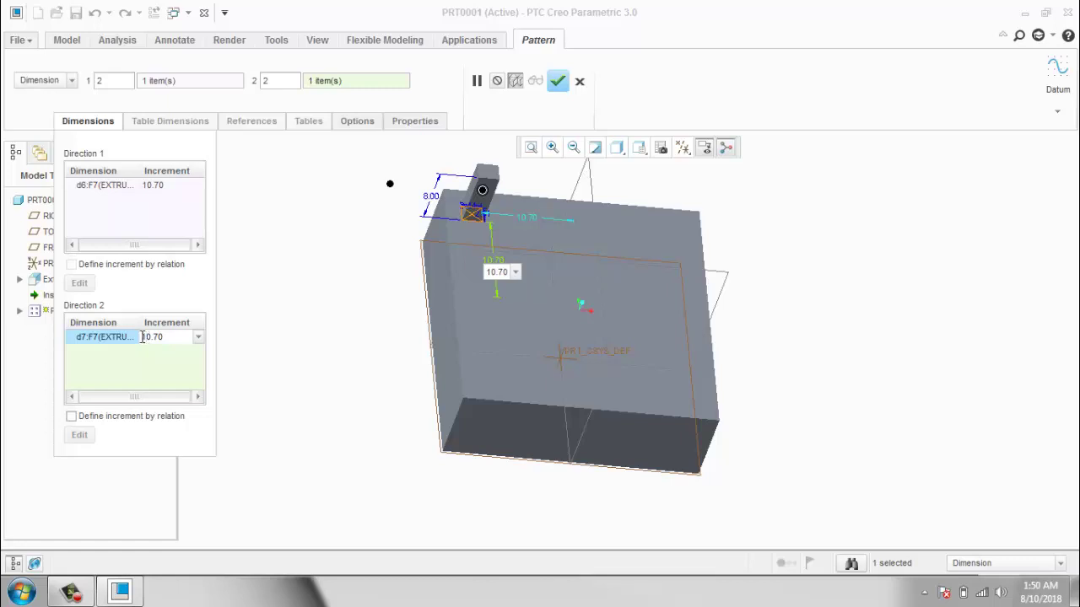
type("-")
key("Return")
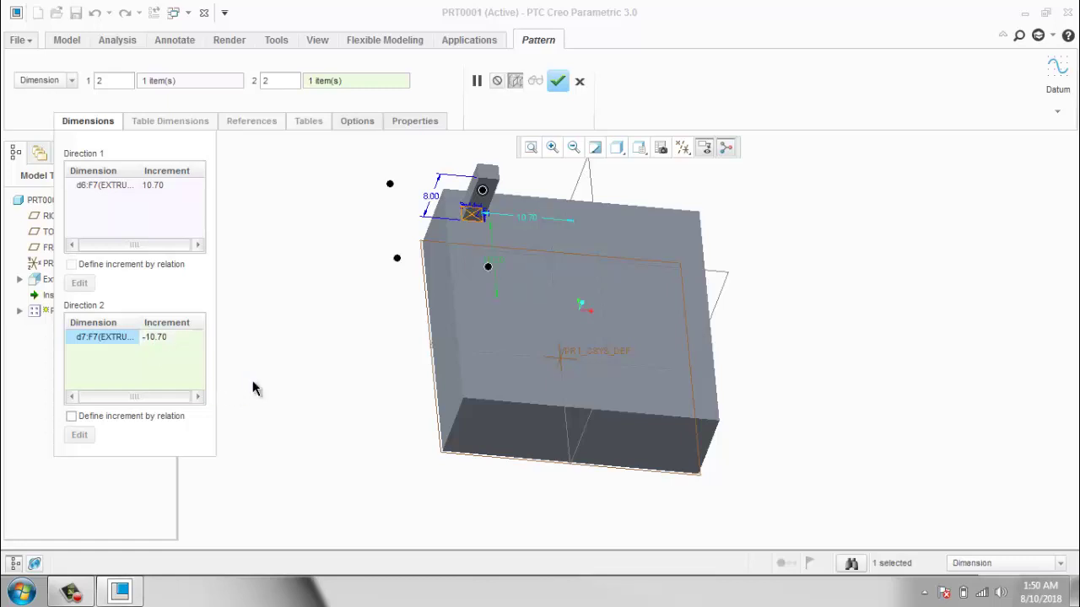
left_click(158, 187)
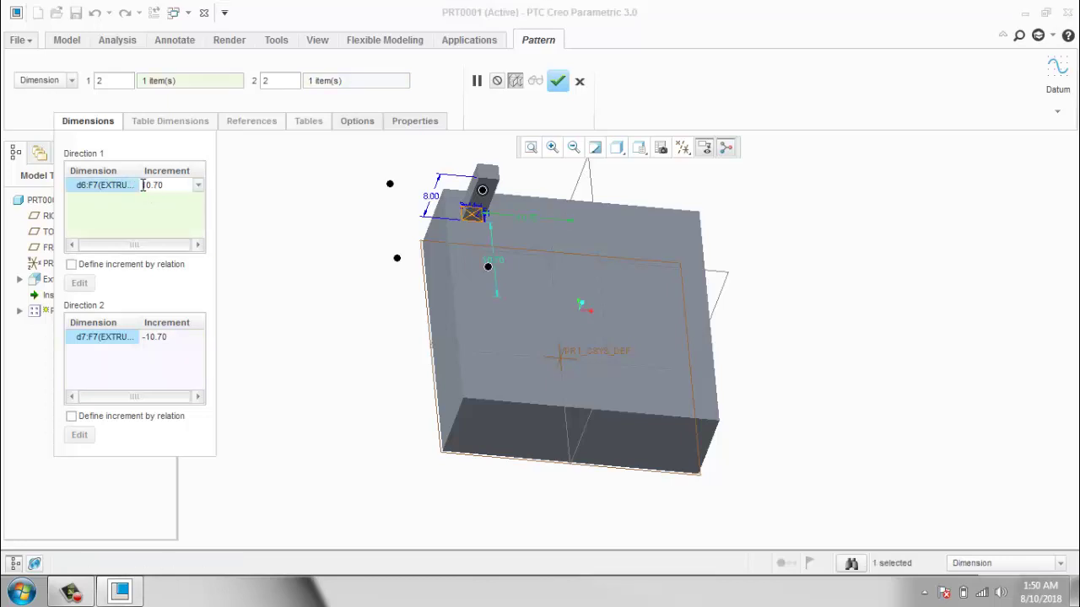
type("-")
key("Return")
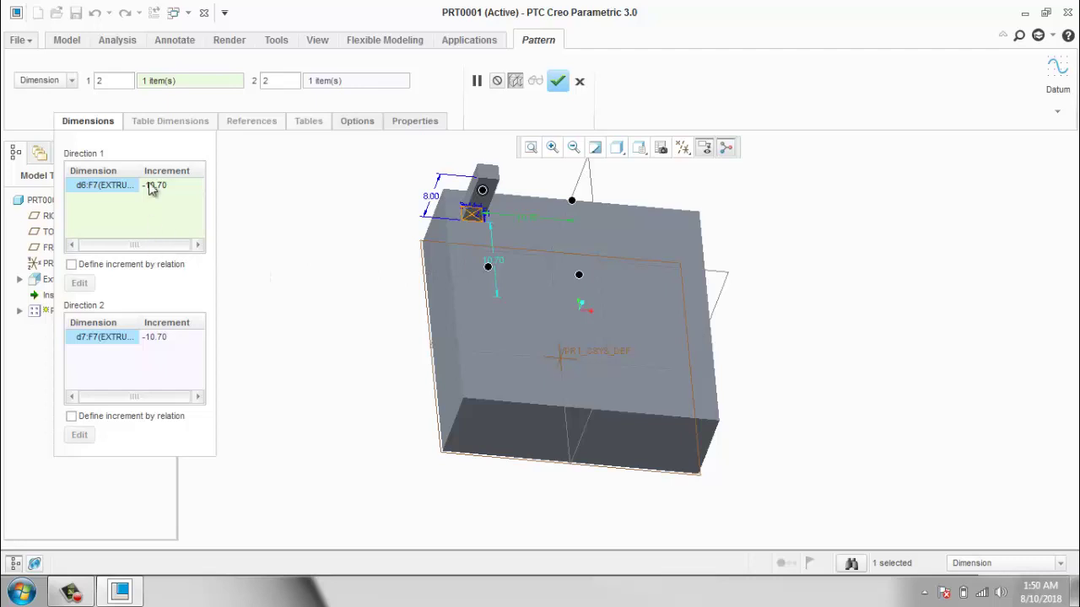
double_click(267, 80)
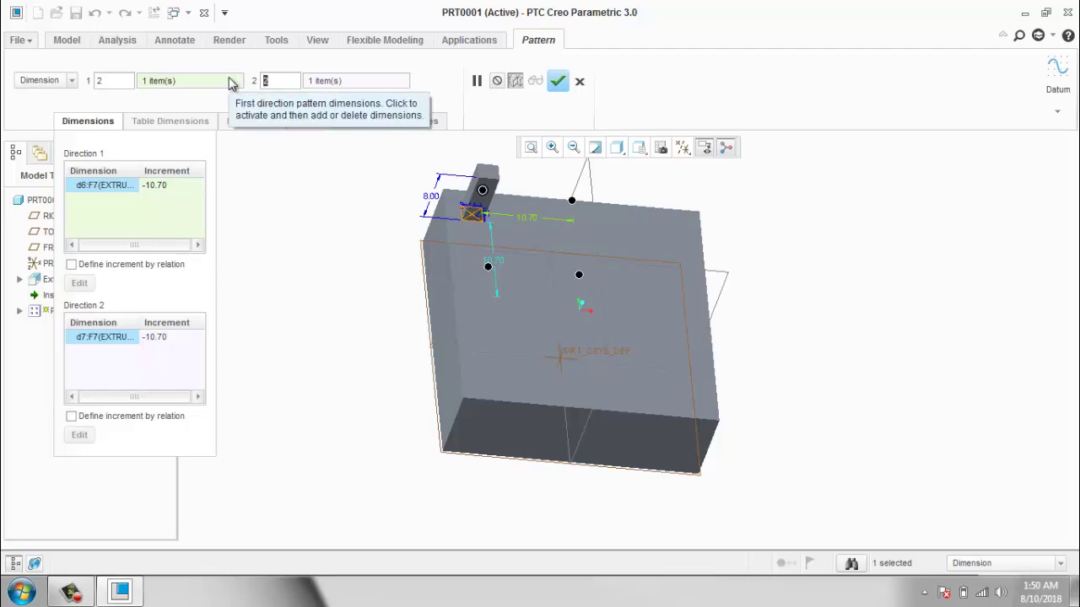
type("3")
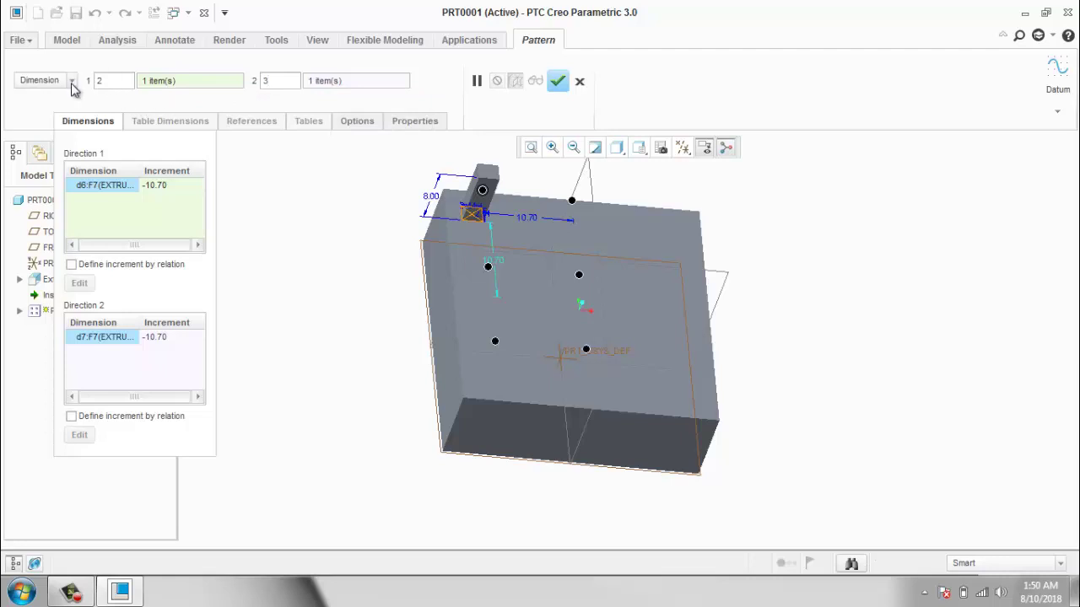
double_click(99, 80)
type("4")
key("ctrl+d")
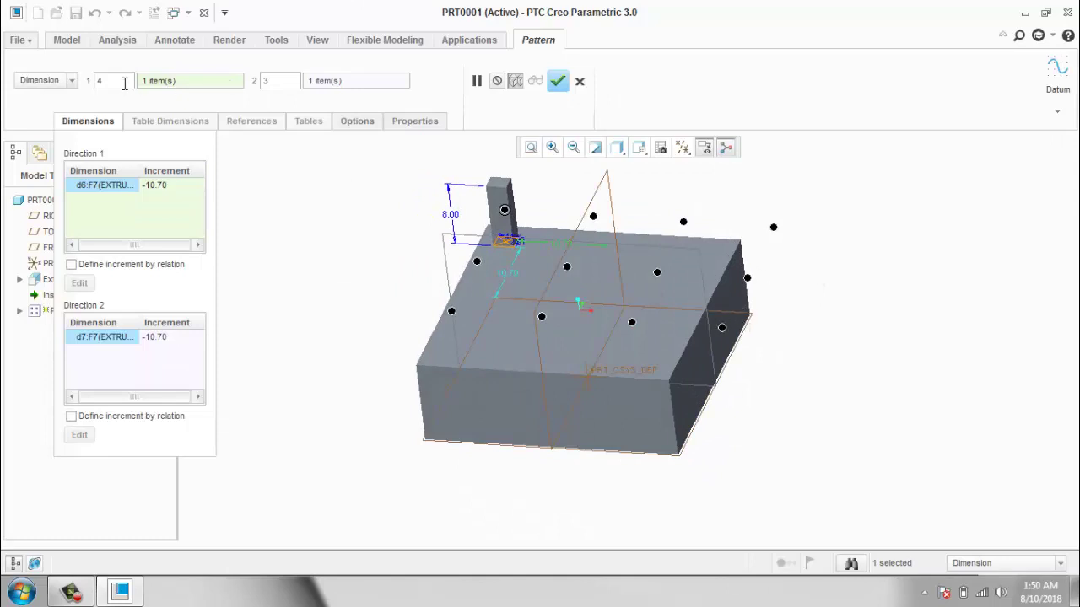
type("3")
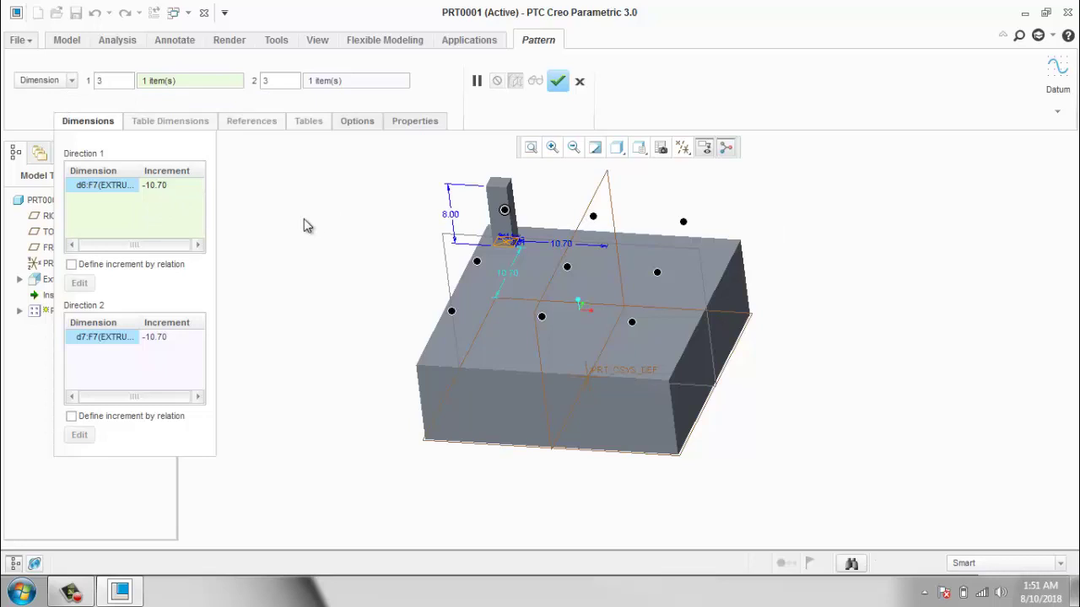
left_click(558, 80)
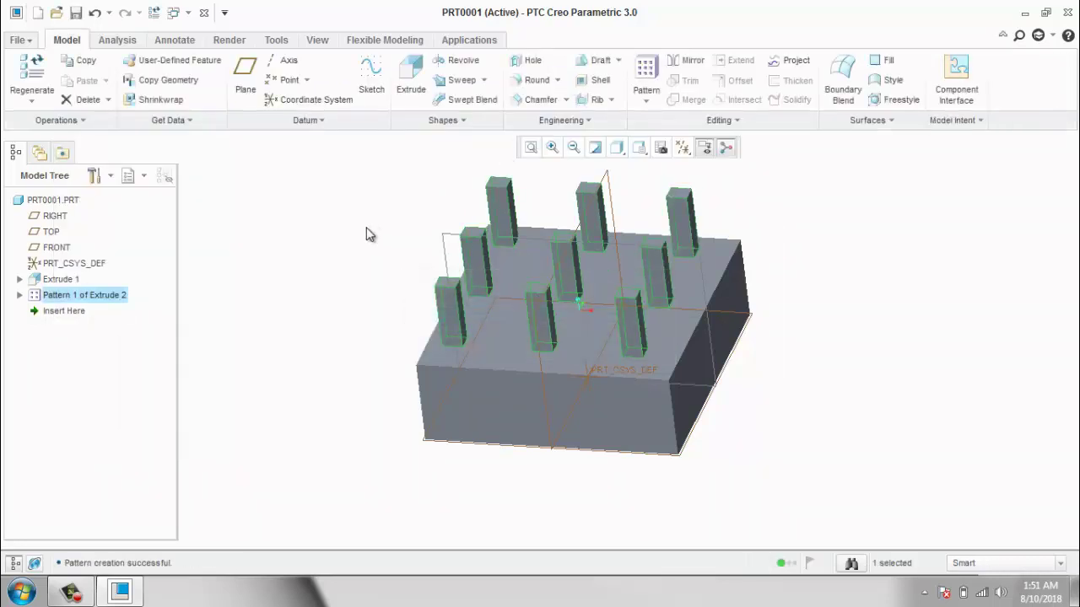
Redefine Pattern 1 to exclude the centre instance, leaving eight pins.
middle_click_drag(366, 234, 366, 258)
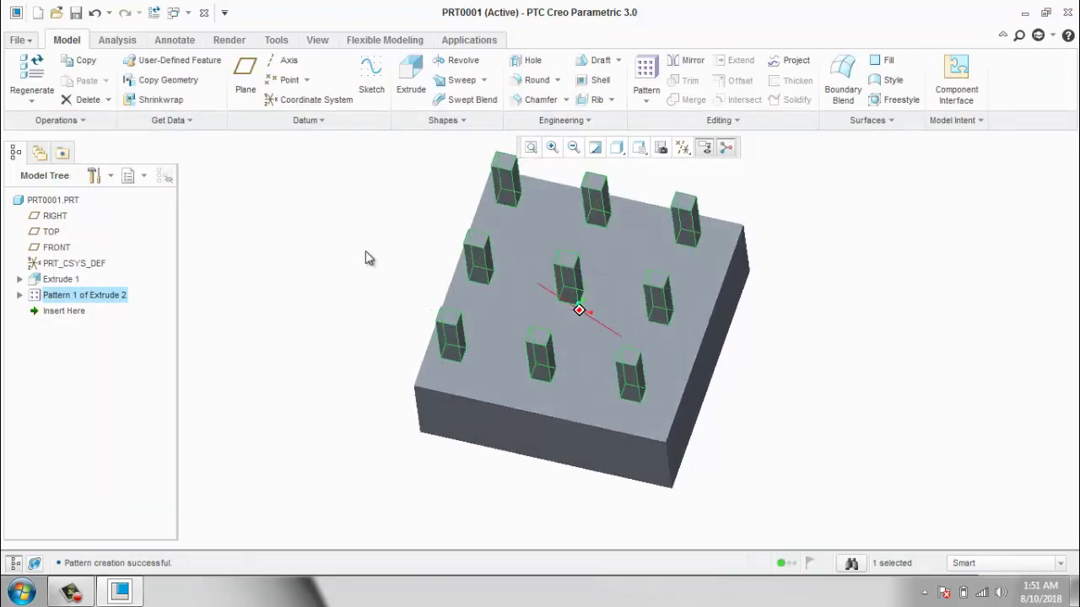
right_click(100, 301)
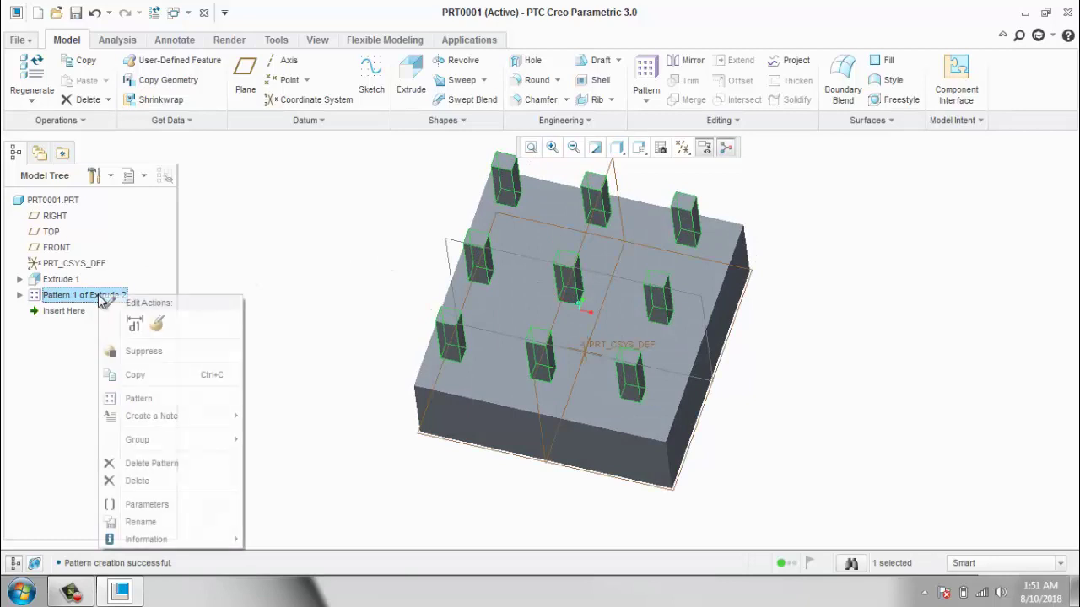
left_click(133, 314)
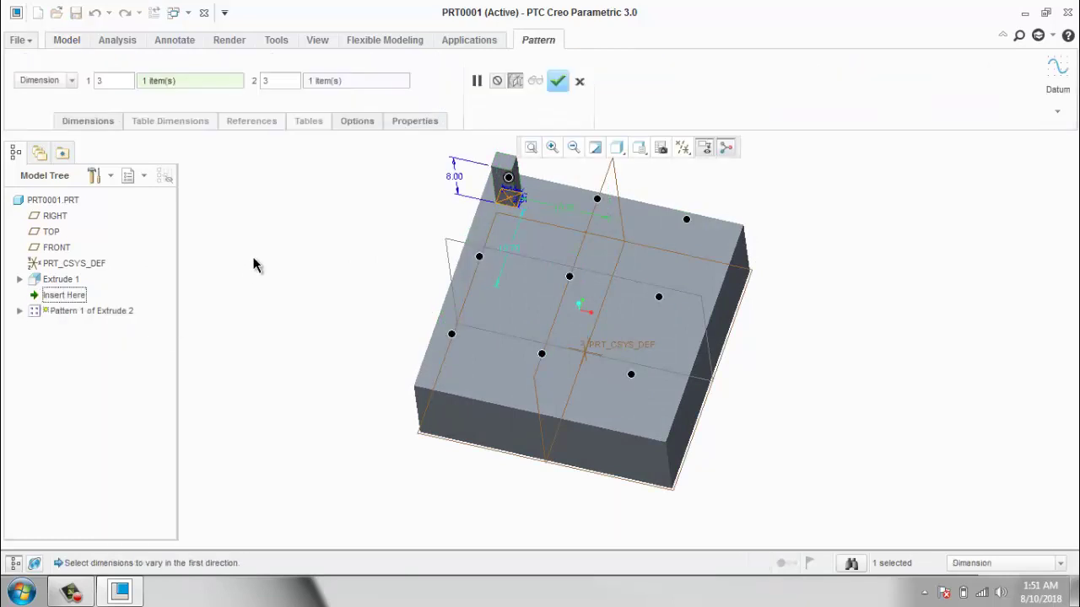
left_click(569, 278)
left_click(557, 81)
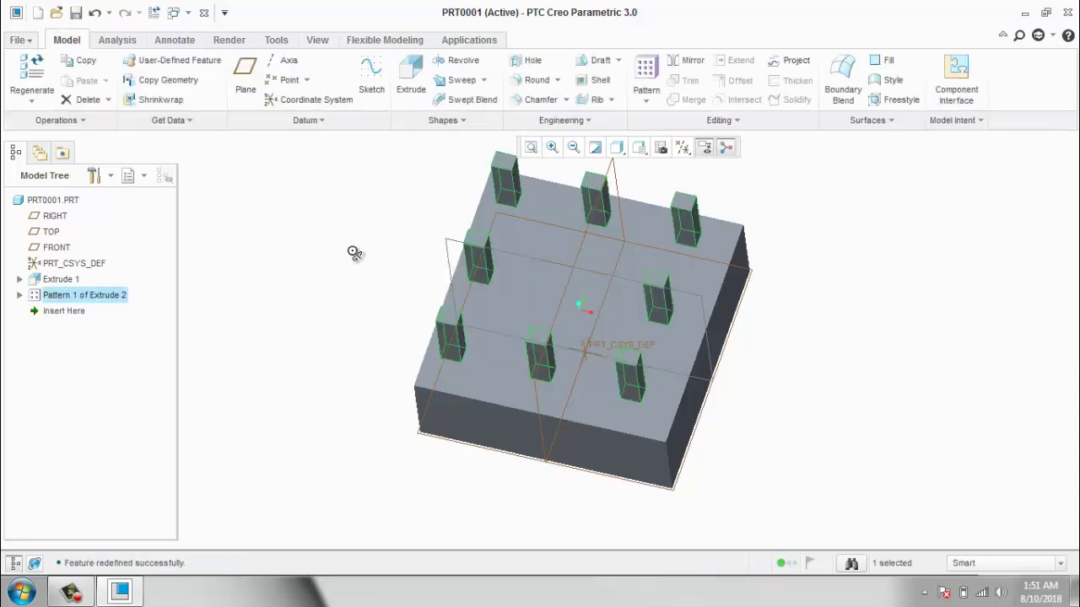
mouse_move(354, 250)
middle_mouse_down()
mouse_move(348, 263)
mouse_move(352, 243)
middle_mouse_up()
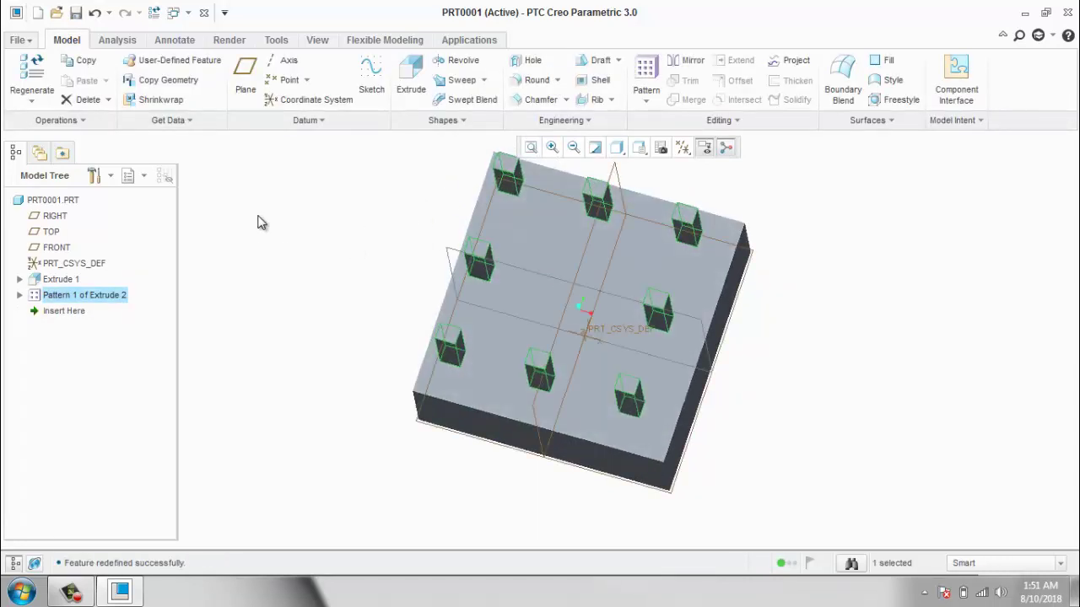
Undo twice to remove the pin pattern, then start a new pattern of Extrude 2.
key("ctrl+z")
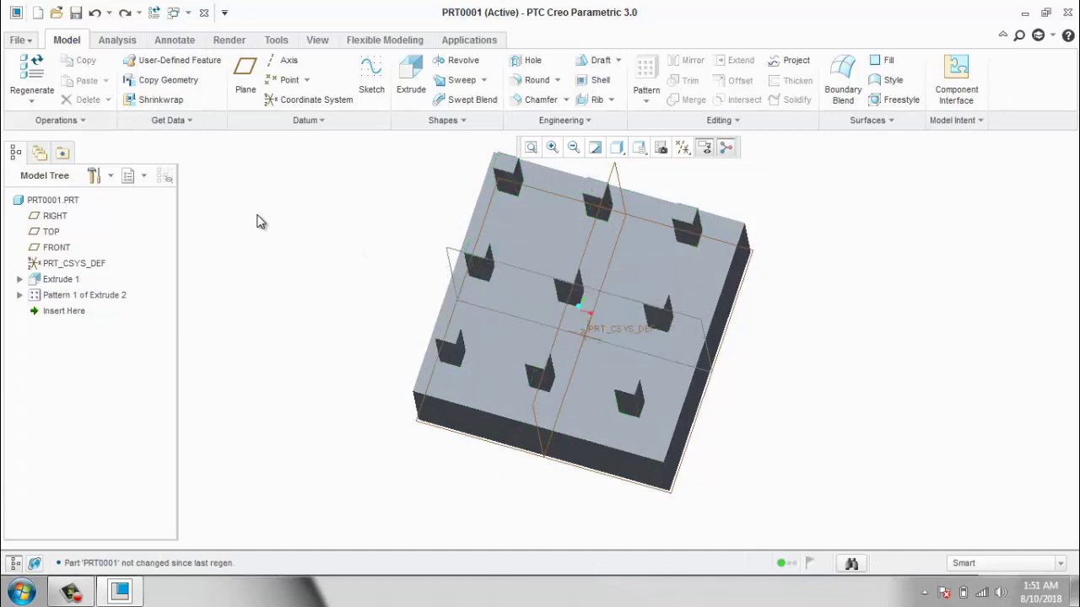
key("ctrl+z")
middle_click_drag(319, 241, 328, 232)
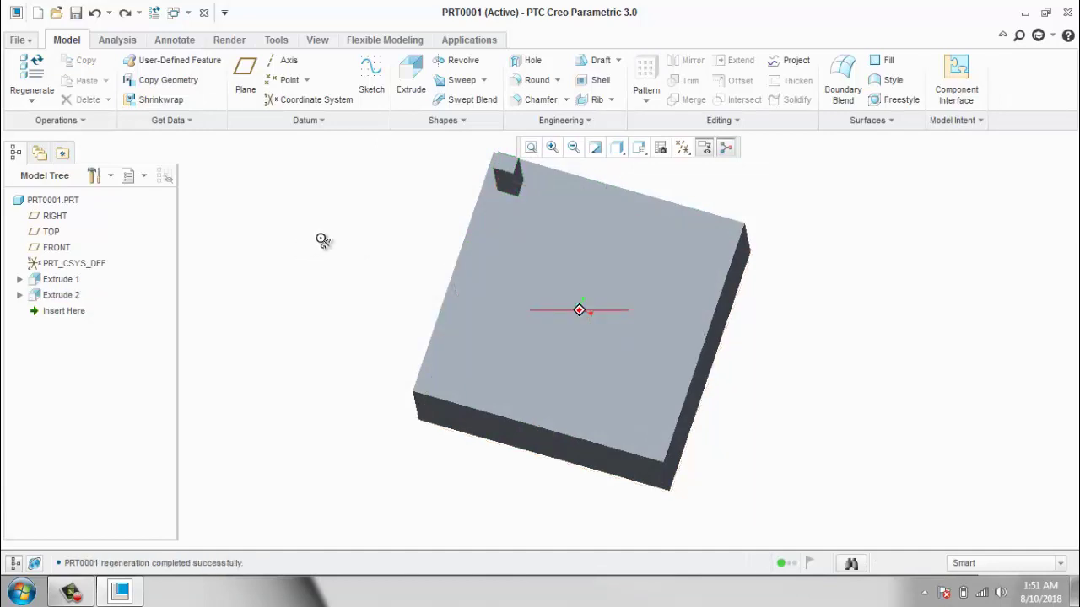
left_click(61, 295)
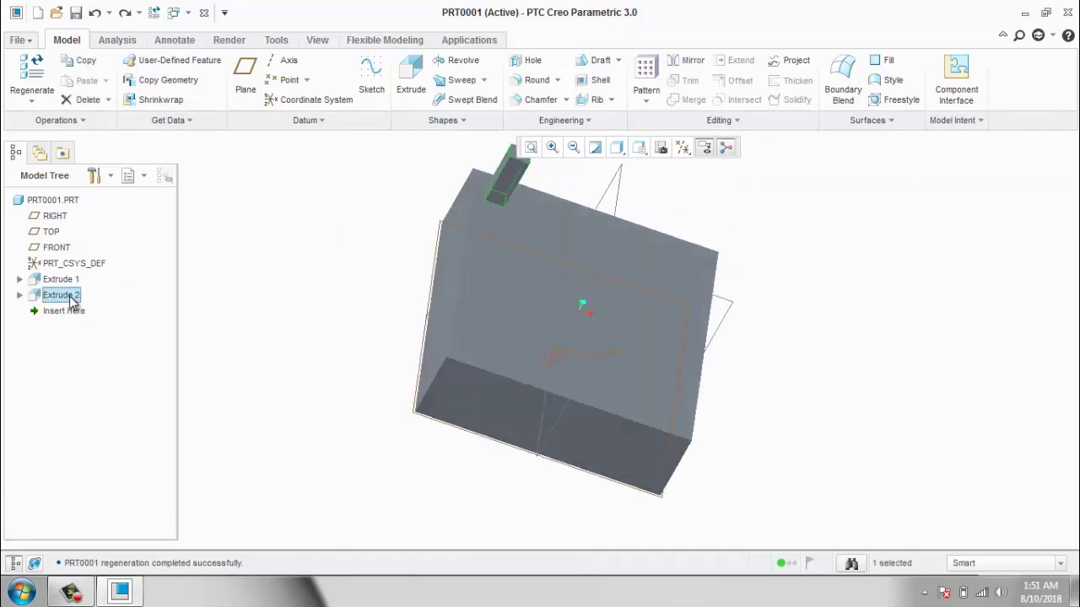
left_click(641, 101)
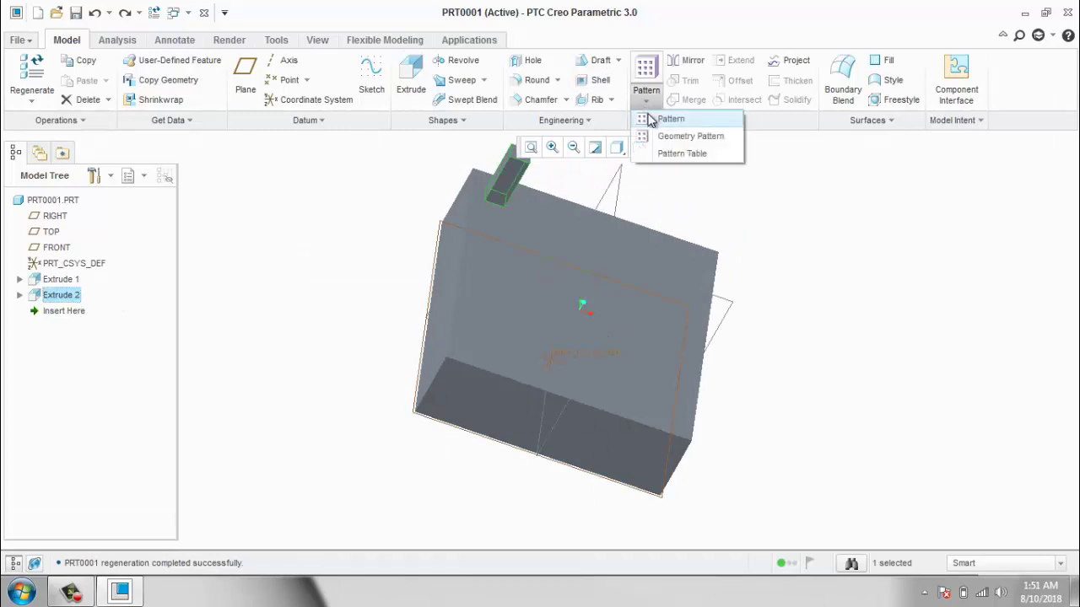
left_click(650, 116)
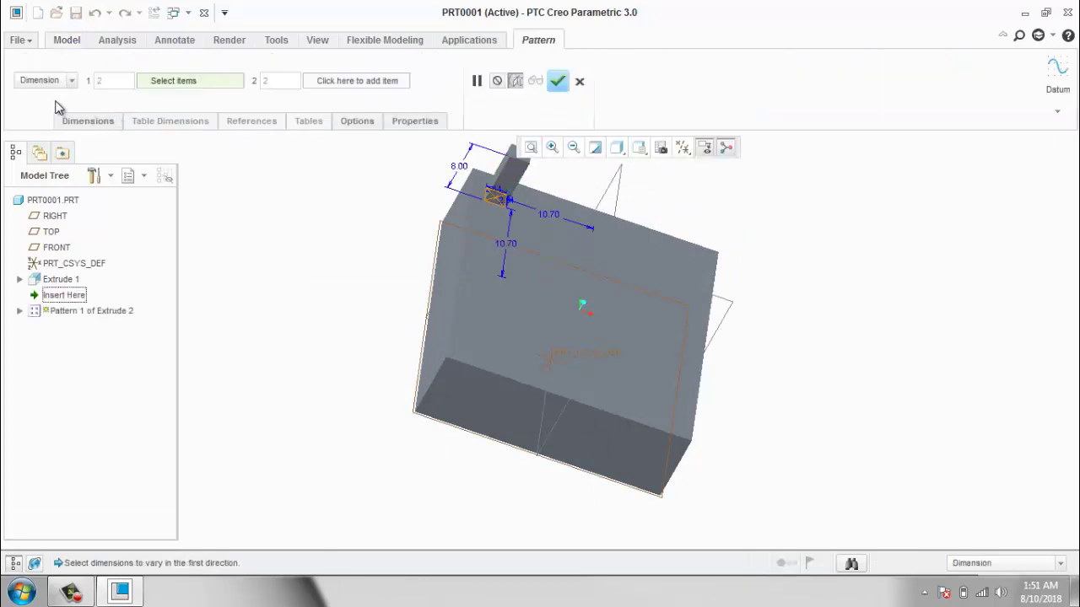
Switch the pattern type to Direction and use the block's right top edge as direction one.
left_click(72, 81)
left_click(38, 106)
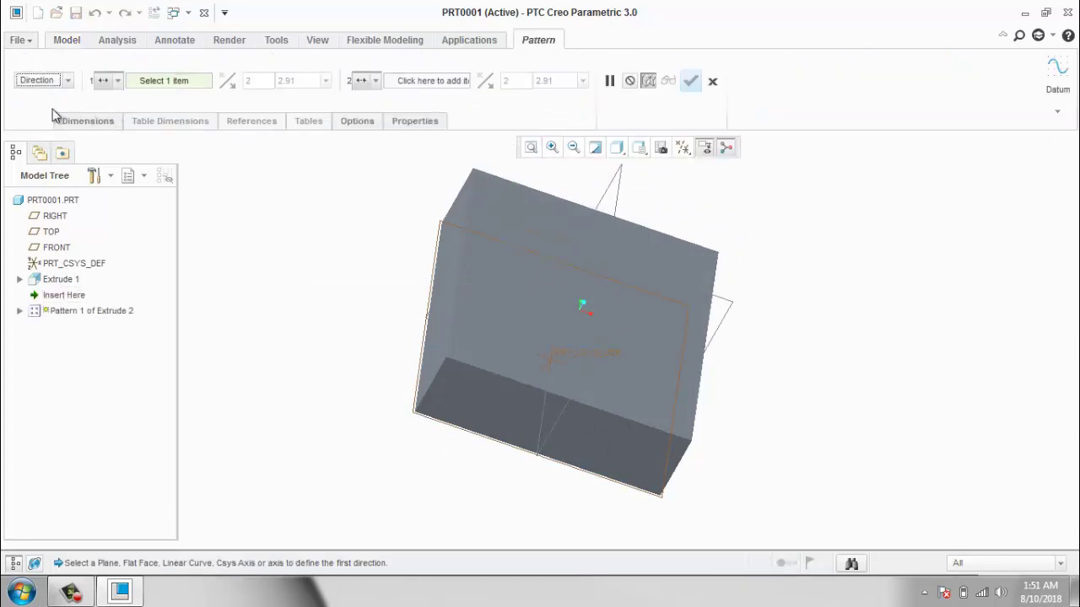
left_click(99, 125)
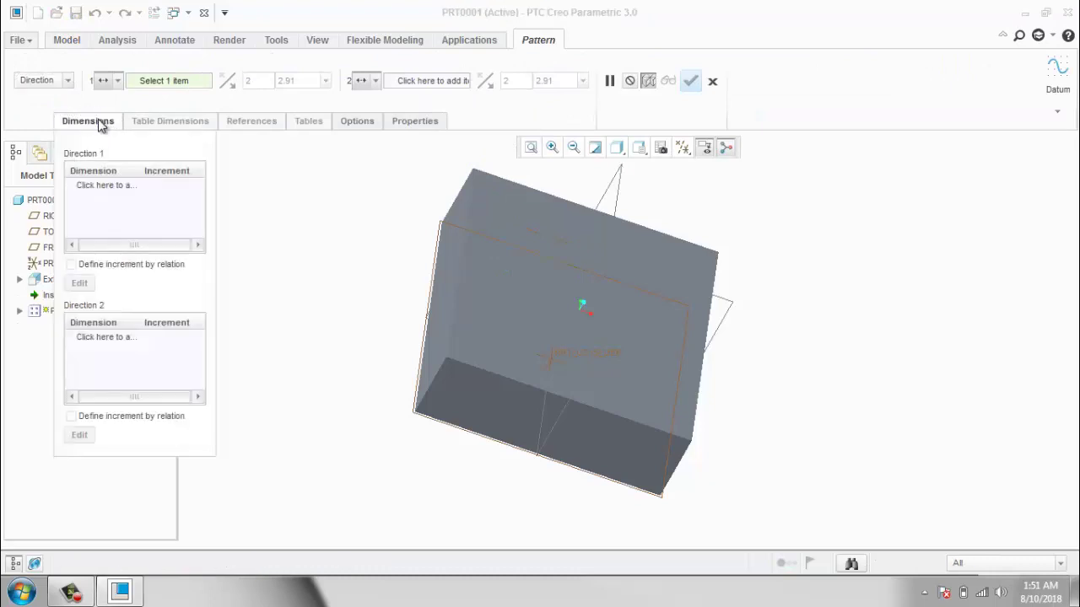
left_click(133, 187)
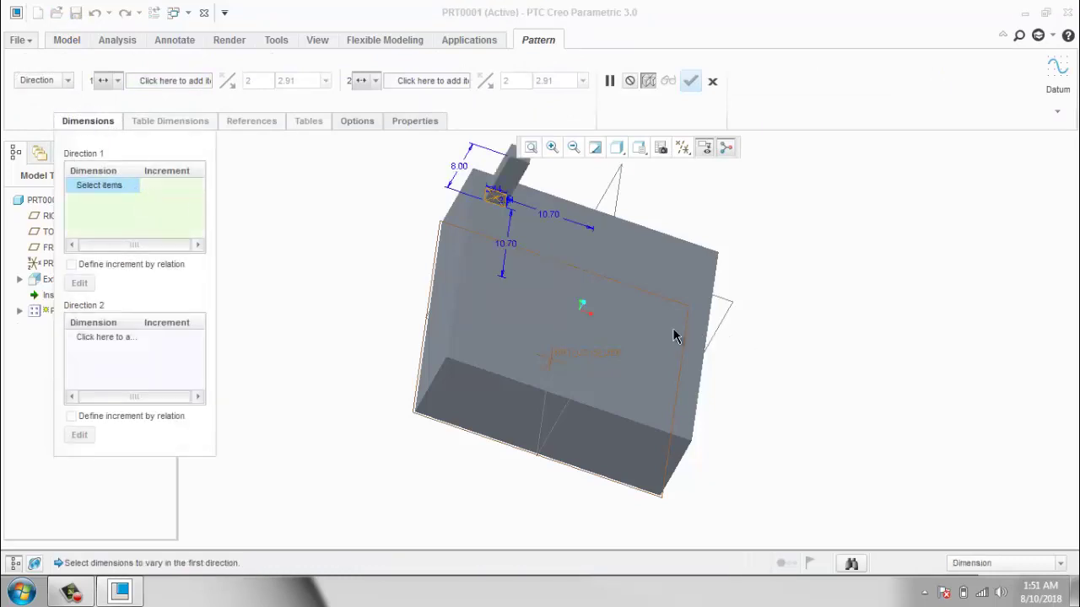
middle_click(167, 211)
left_click(184, 81)
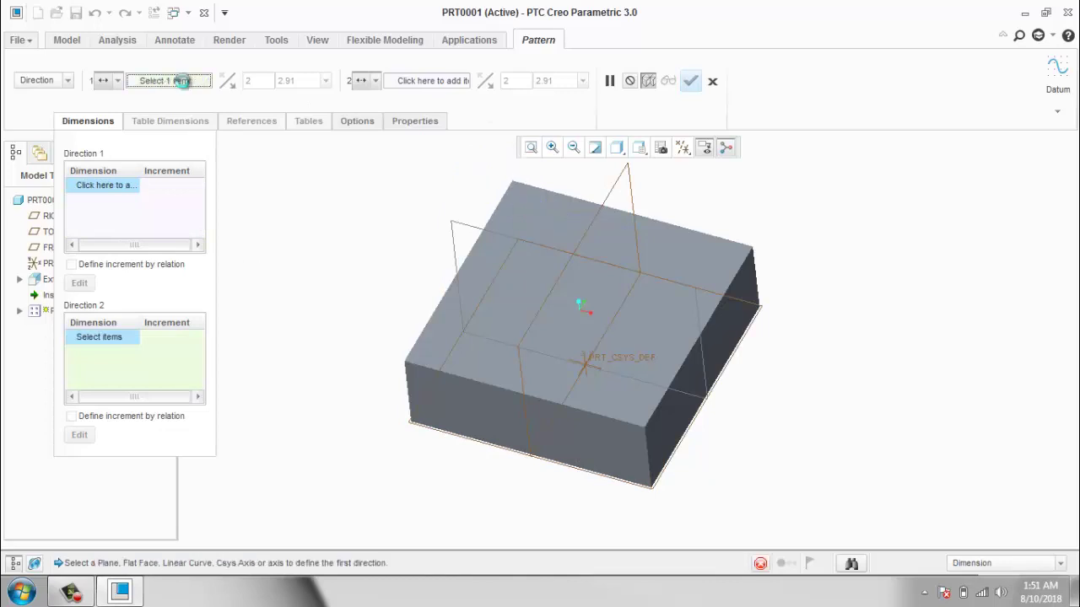
left_click(692, 363)
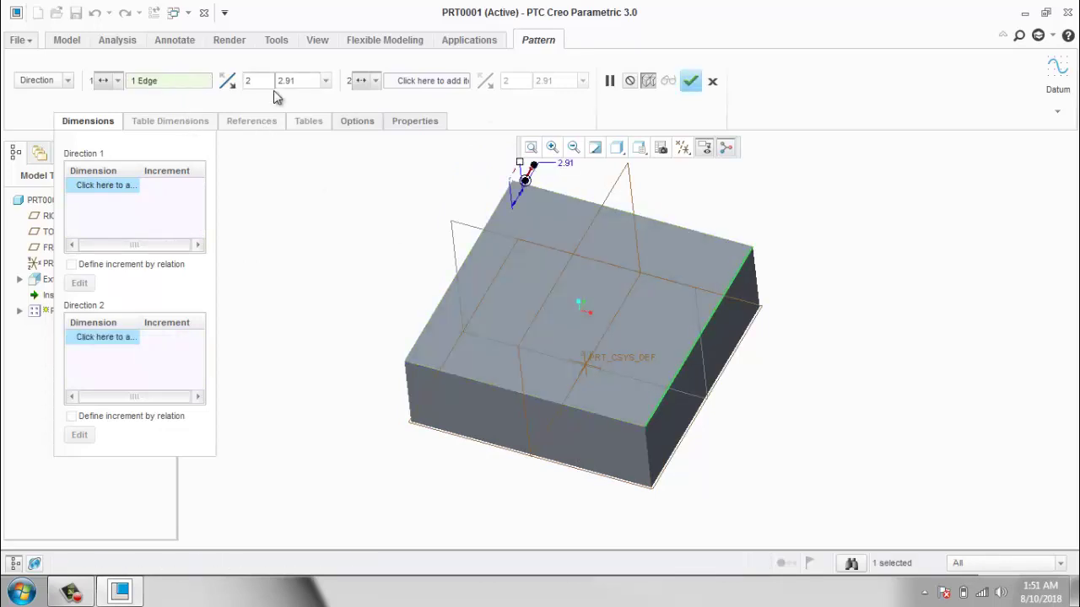
Pick the block's front-left edge as the second pattern direction.
left_click(418, 82)
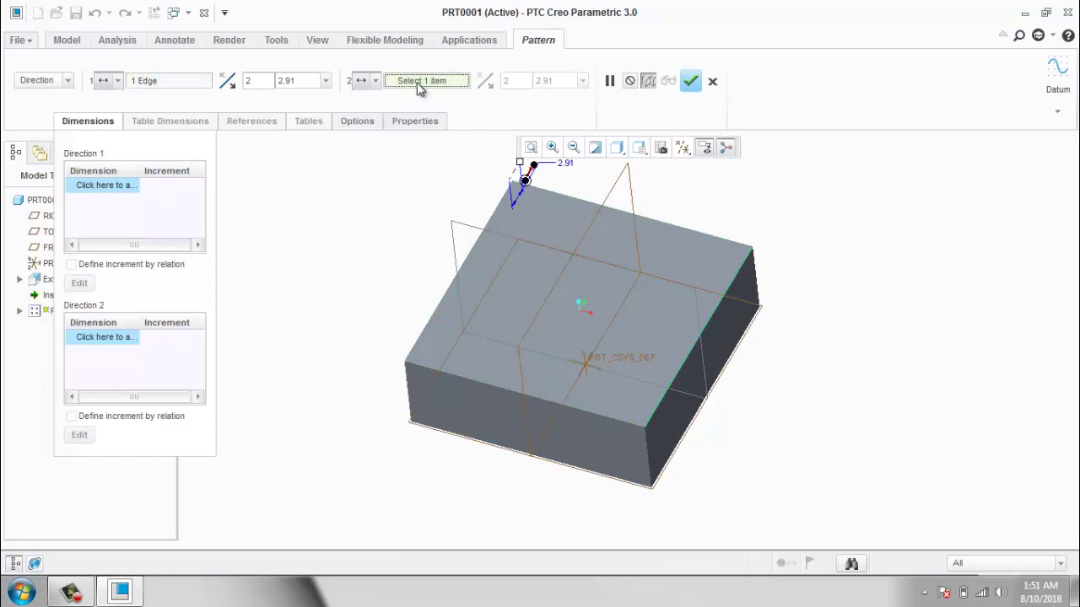
left_click(467, 381)
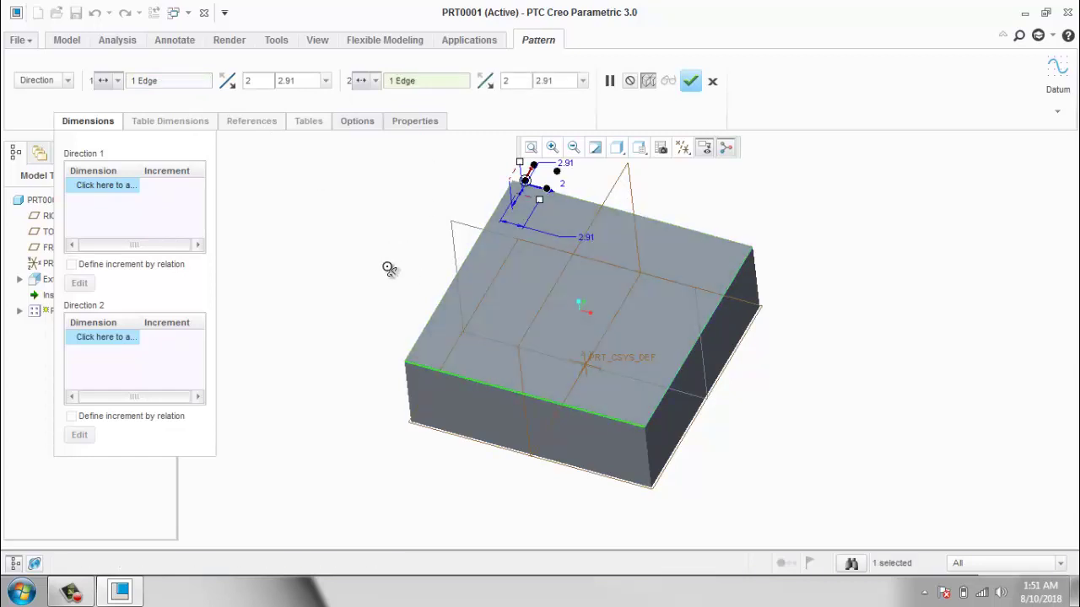
mouse_move(396, 270)
middle_mouse_down()
mouse_move(423, 242)
mouse_move(437, 244)
middle_mouse_up()
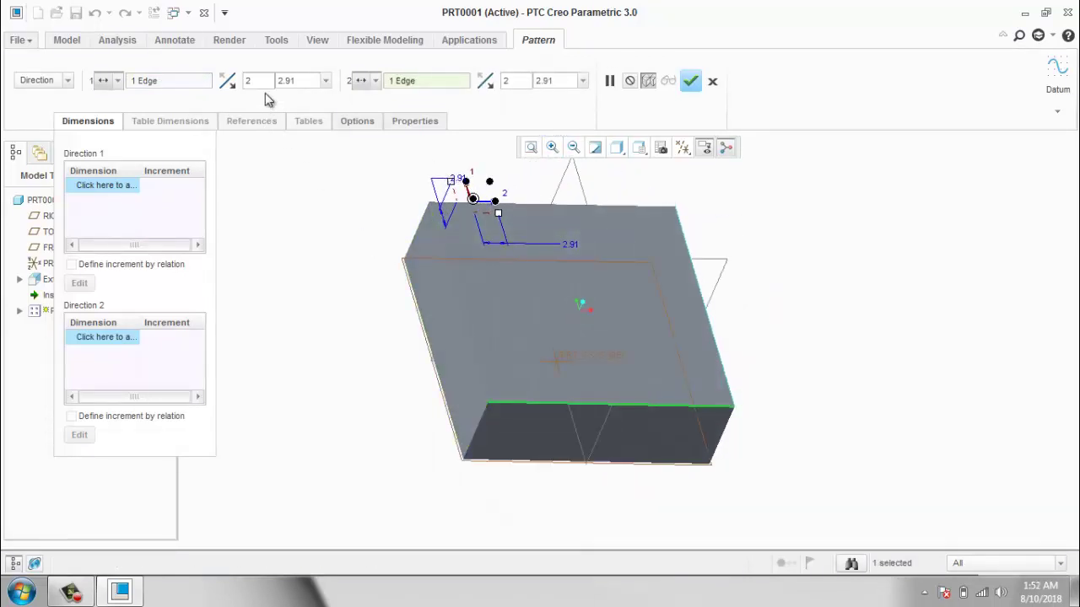
left_click(89, 121)
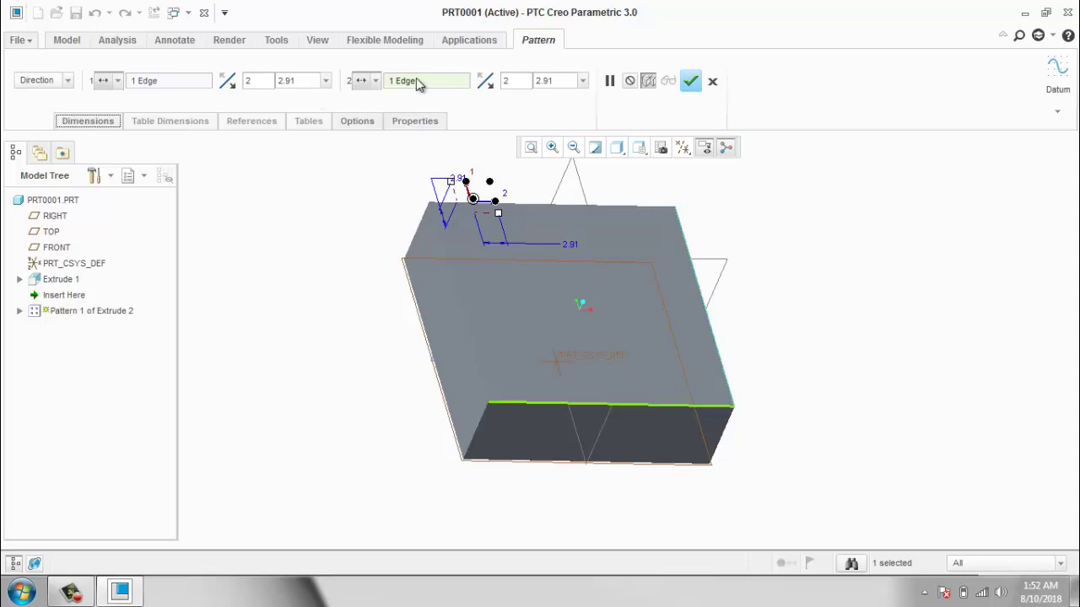
Set the pattern counts to 5 and 4 and flip both directions.
double_click(257, 81)
type("5")
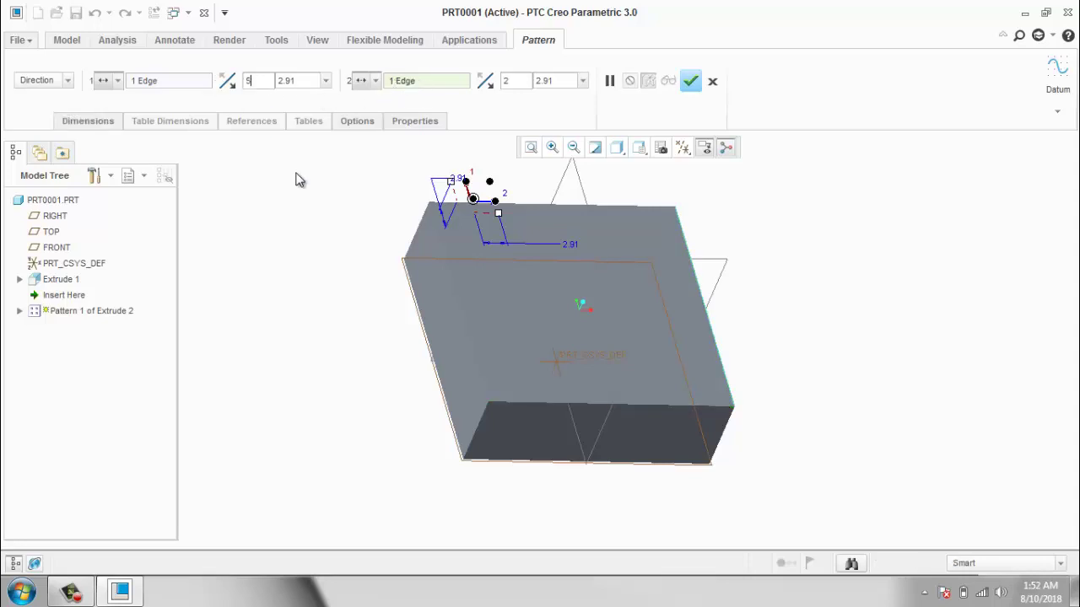
key("Return")
middle_click_drag(295, 234, 269, 213)
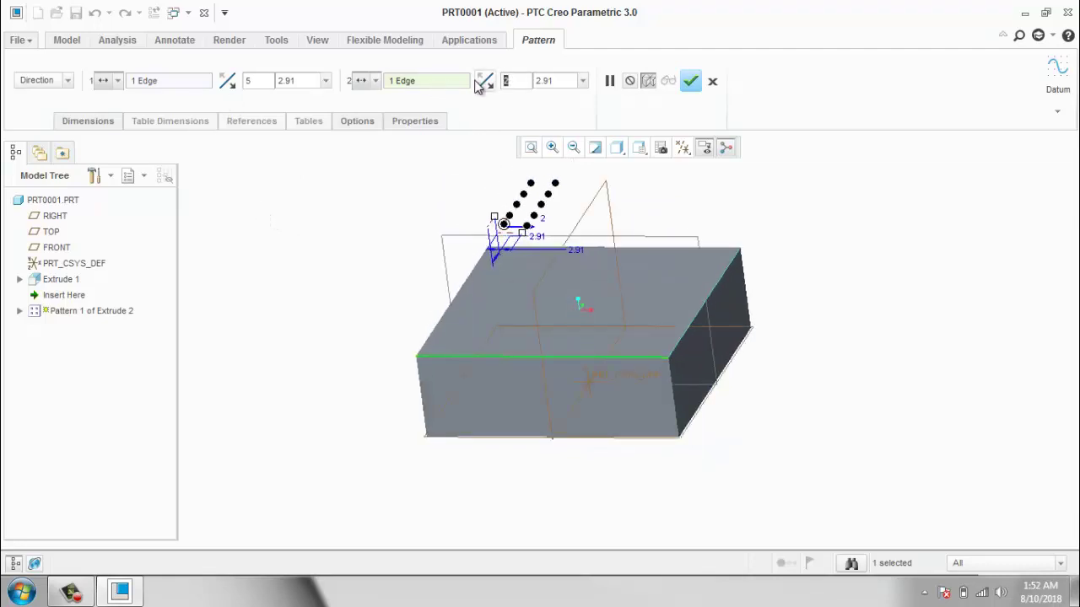
type("4")
key("Return")
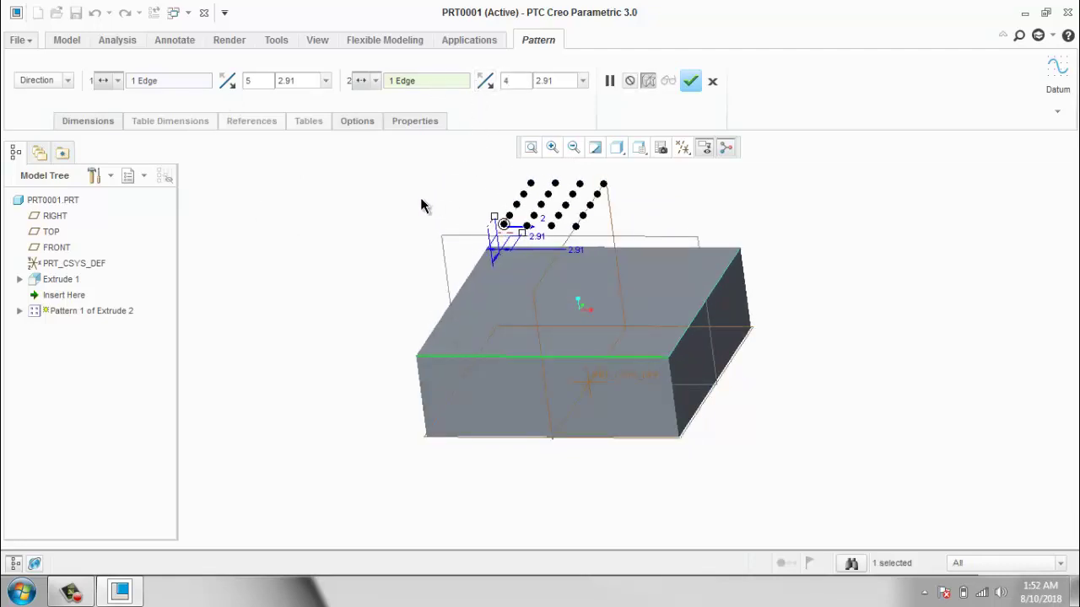
left_click(485, 80)
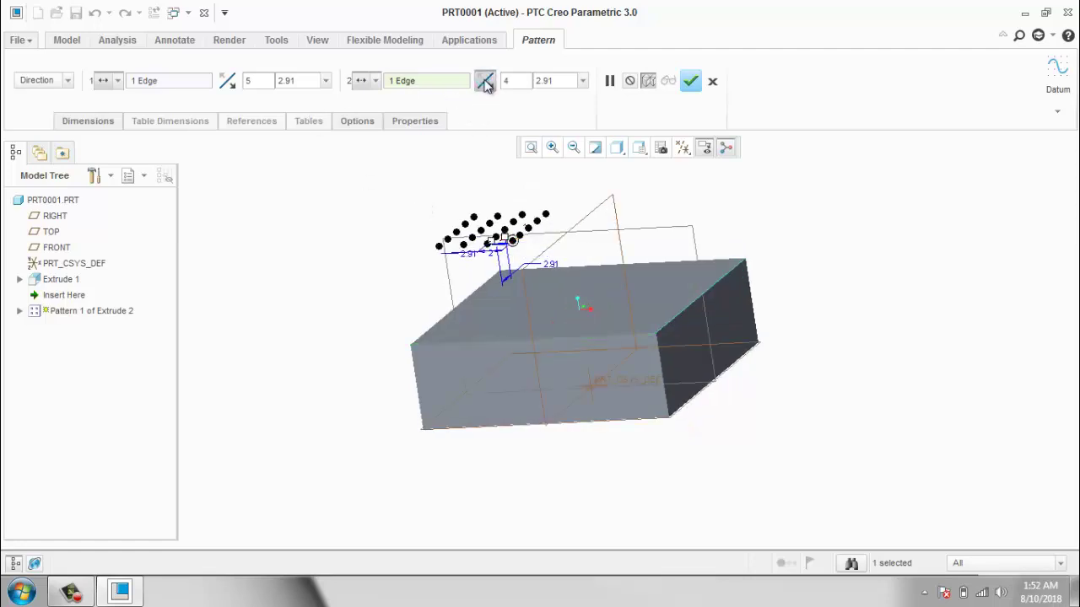
left_click(227, 80)
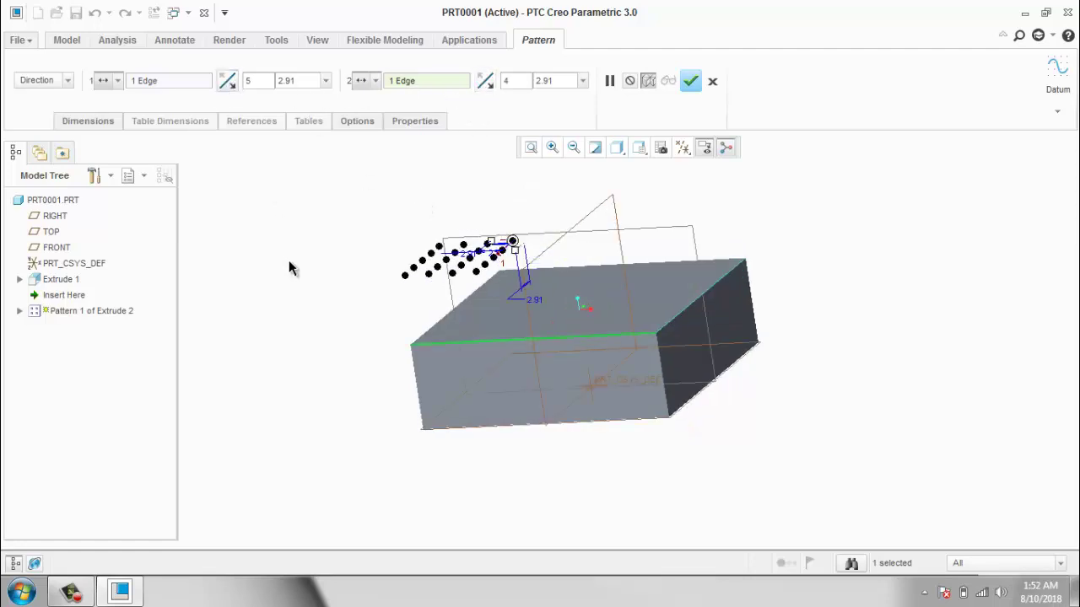
Drag the pin spacings to 6.56 in direction one and 6.84 in direction two.
middle_click_drag(289, 263, 347, 299)
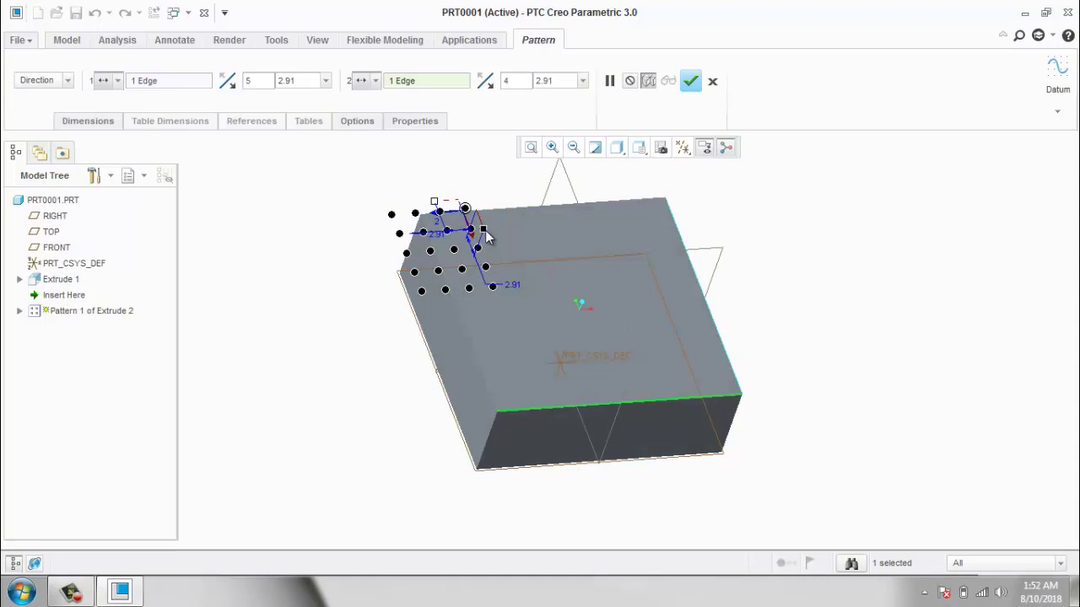
left_click_drag(487, 237, 488, 248)
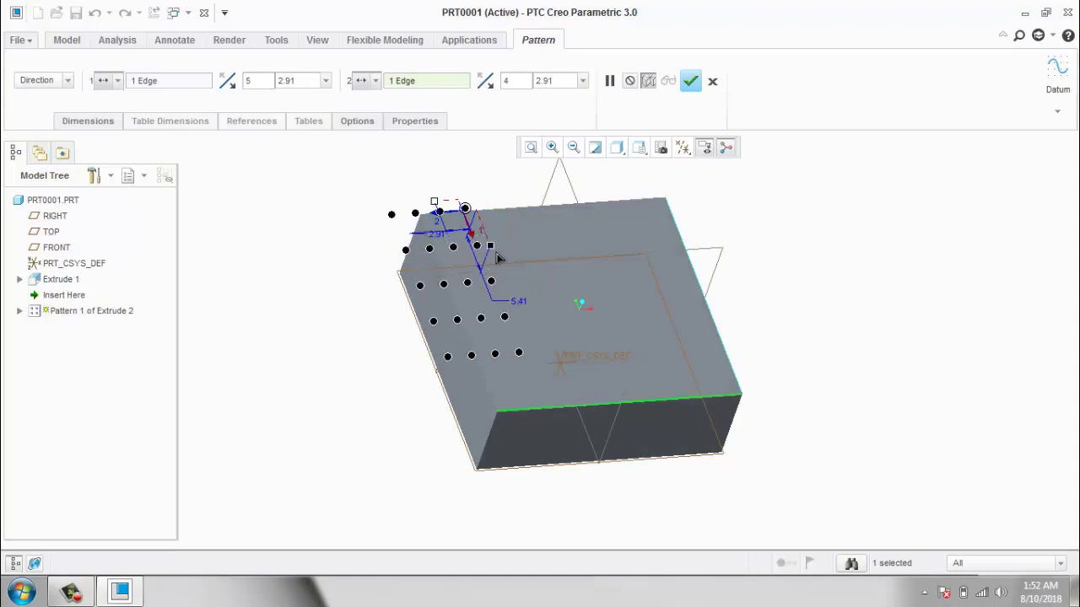
left_click_drag(439, 209, 521, 221)
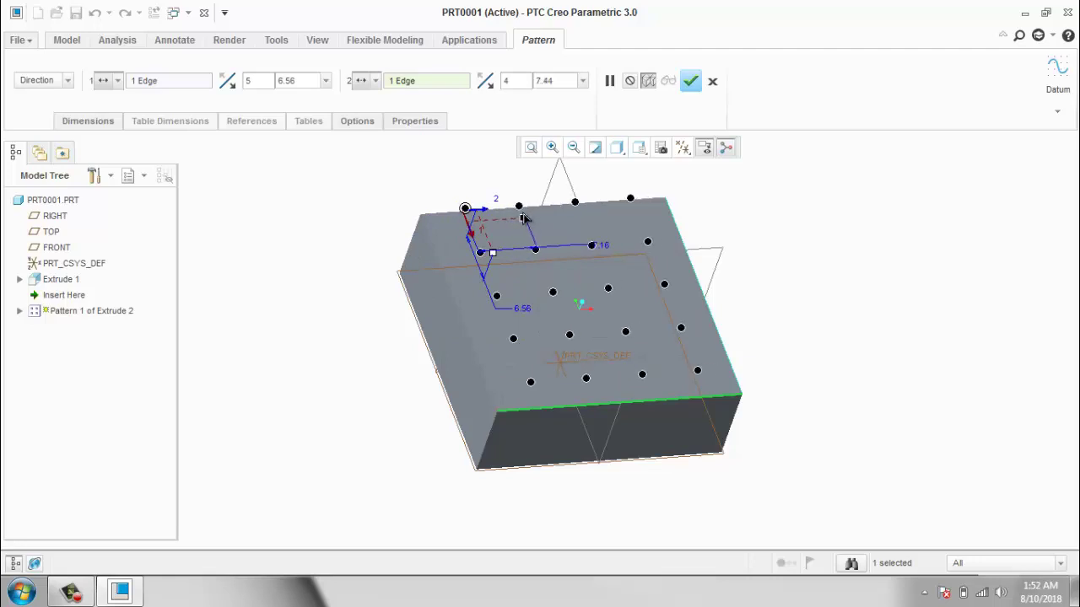
middle_click_drag(373, 258, 333, 265)
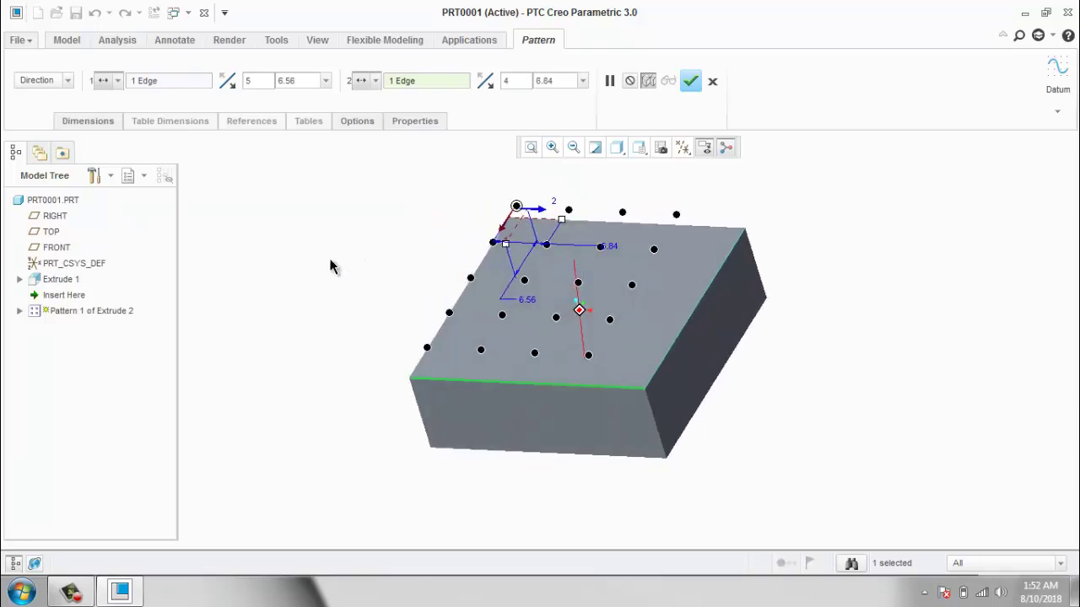
Build the 5 by 4 pin pattern and reopen Pattern 1's definition.
left_click(689, 84)
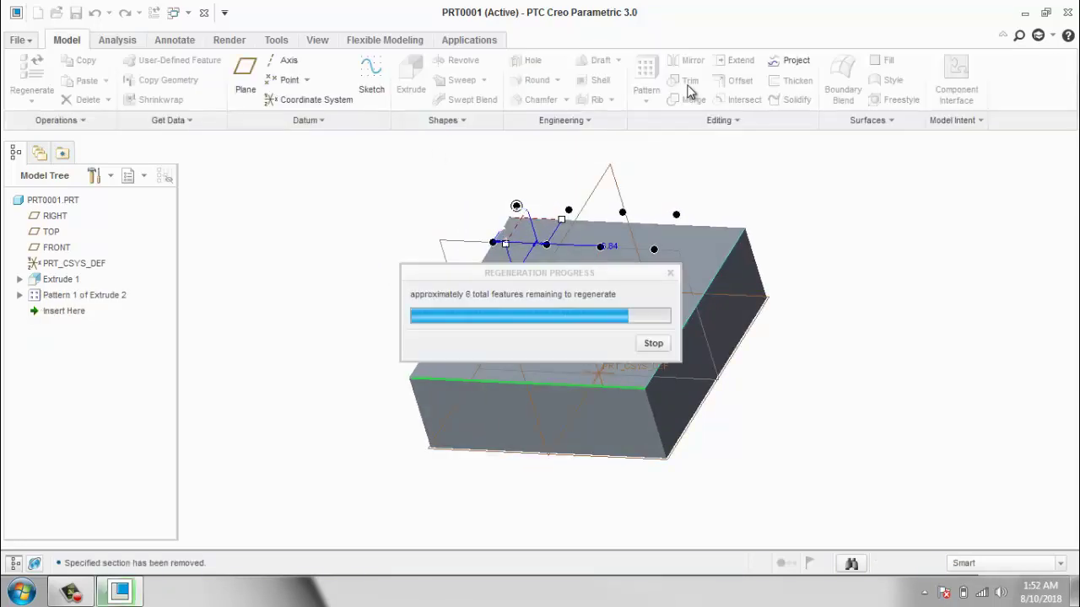
right_click(65, 295)
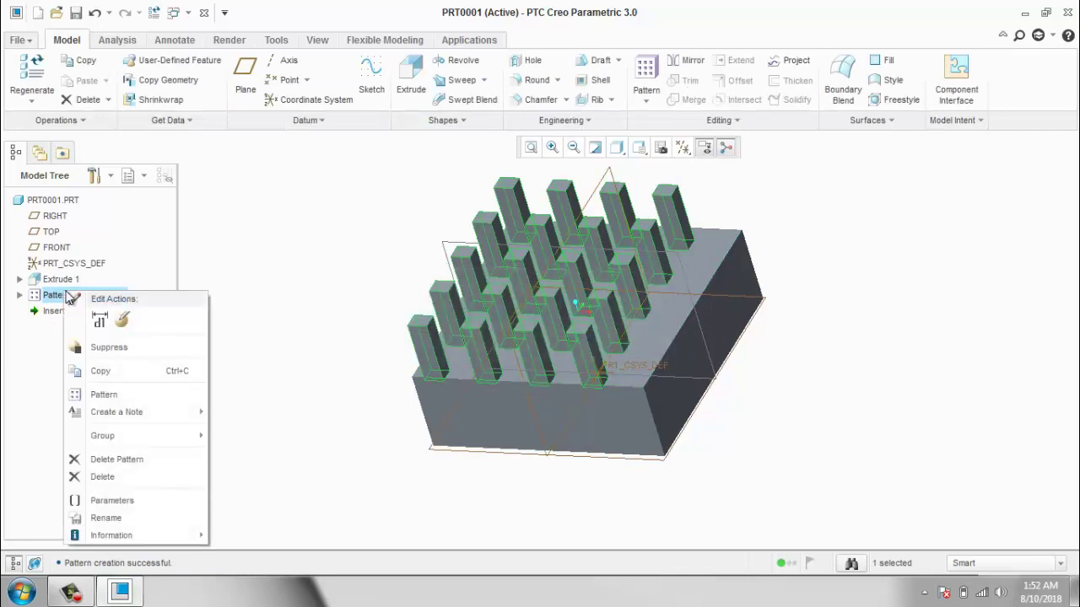
left_click(109, 309)
right_click(106, 302)
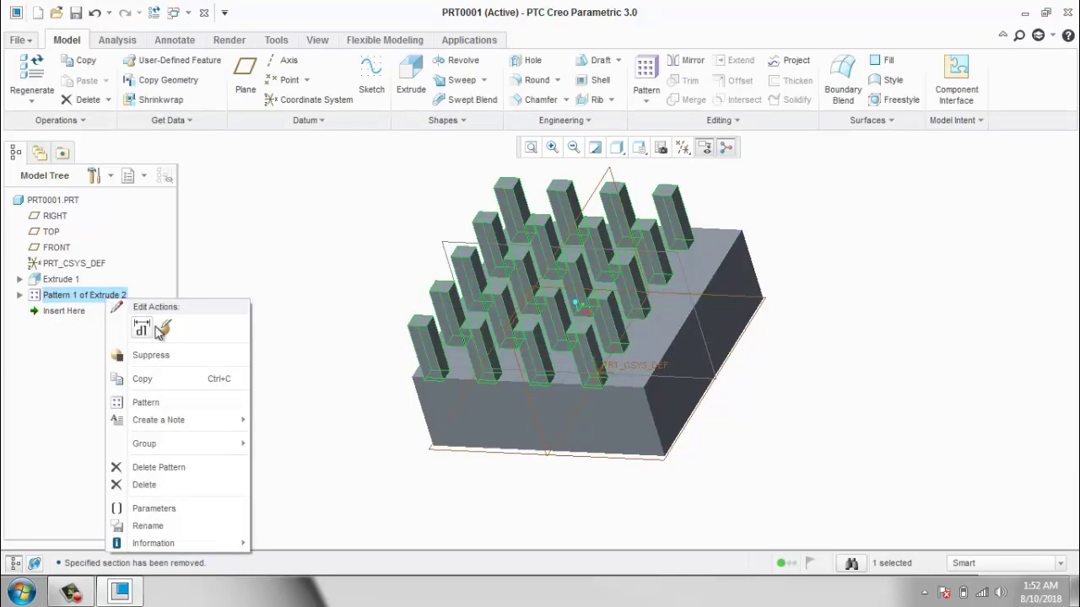
left_click(142, 328)
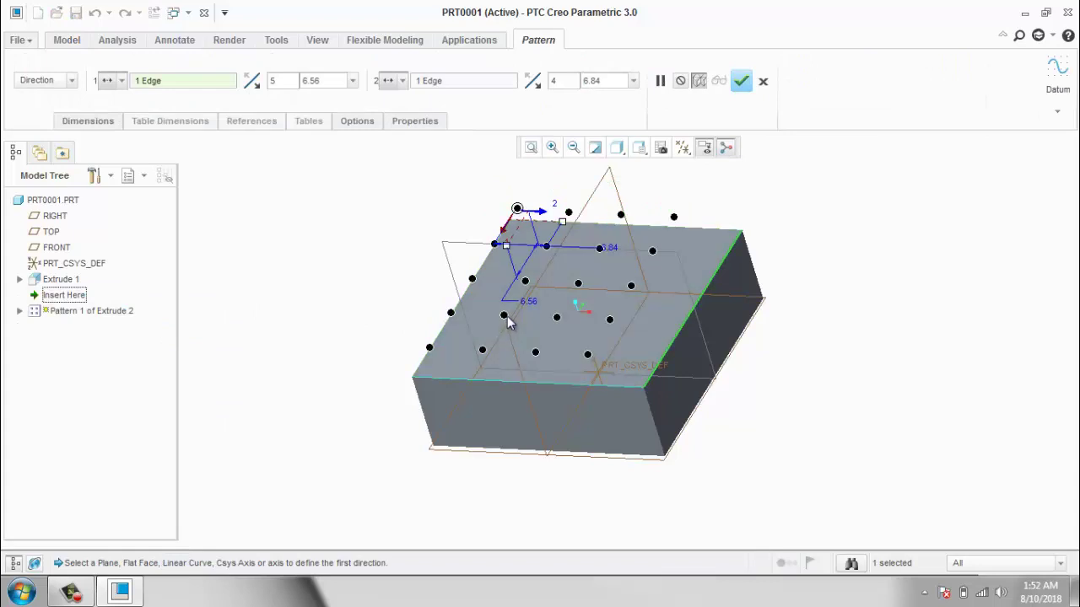
Exclude three pins from the pattern, then undo to remove the pattern entirely.
left_click(503, 315)
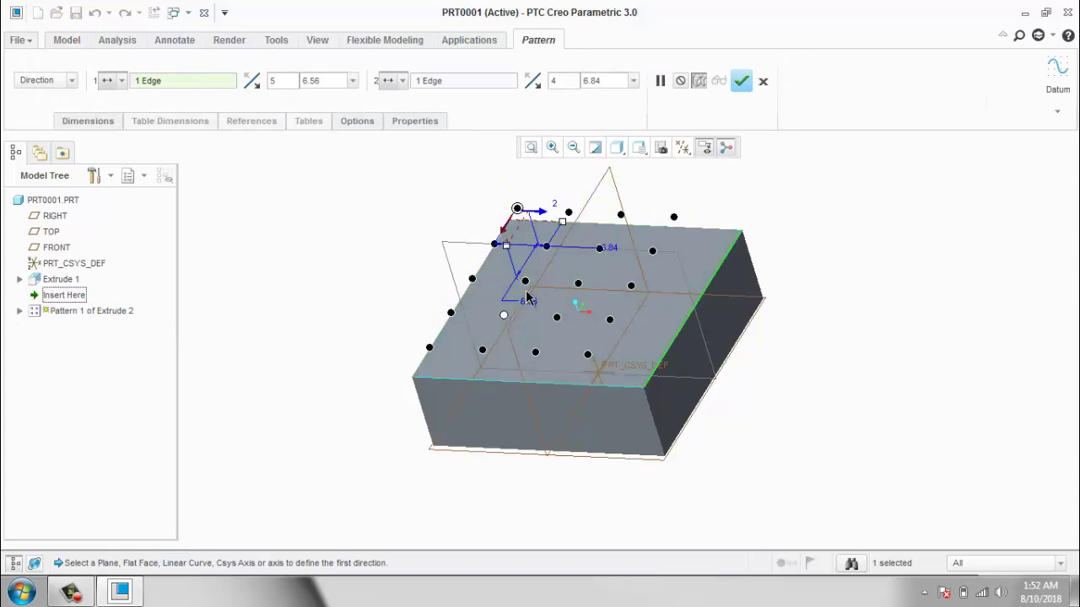
left_click(577, 283)
left_click(557, 318)
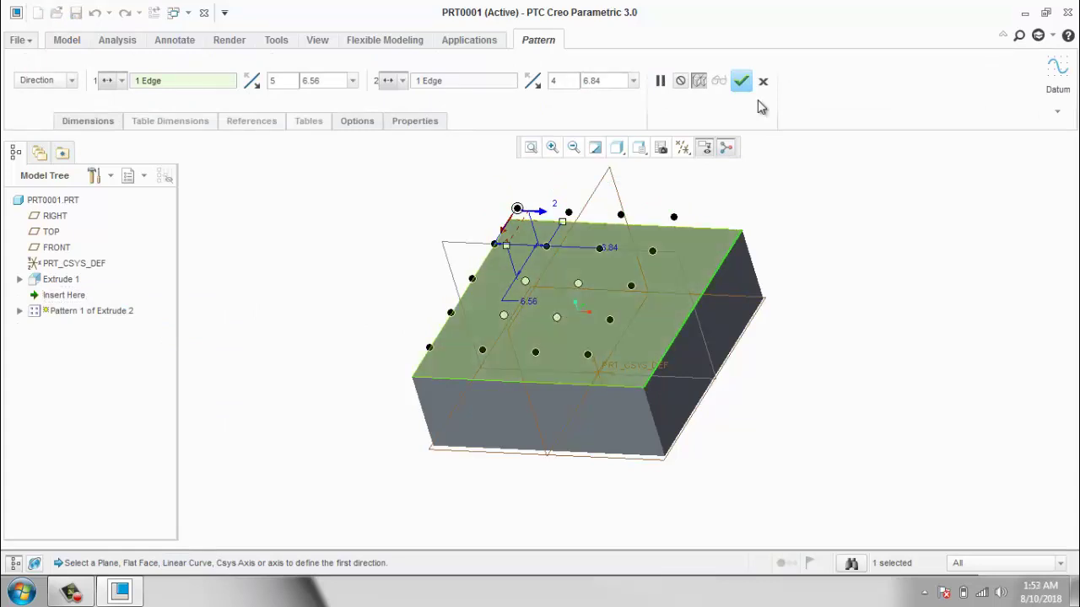
left_click(742, 81)
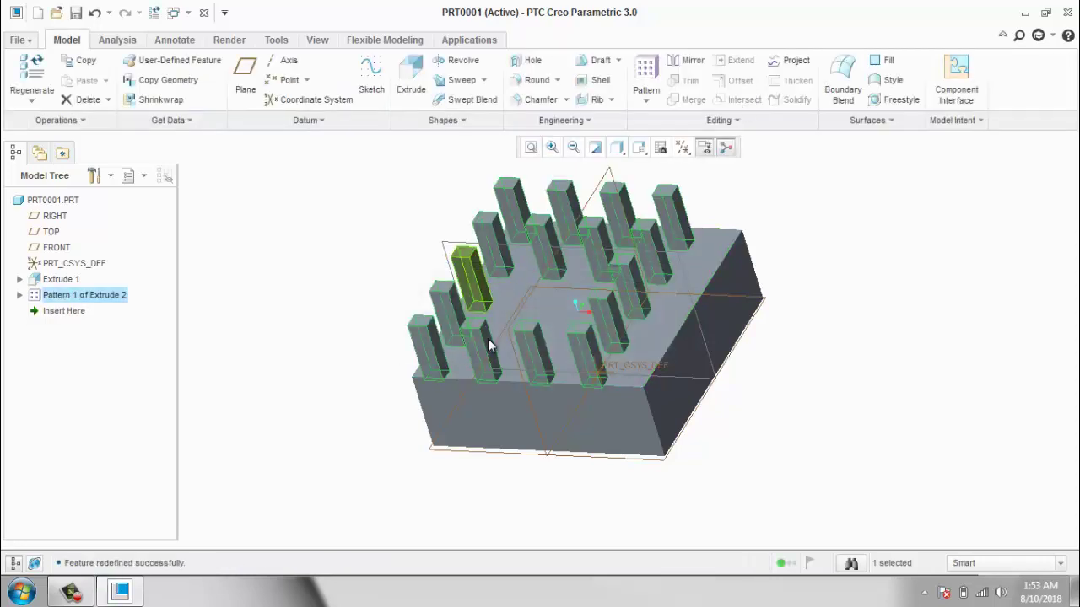
key("ctrl+d")
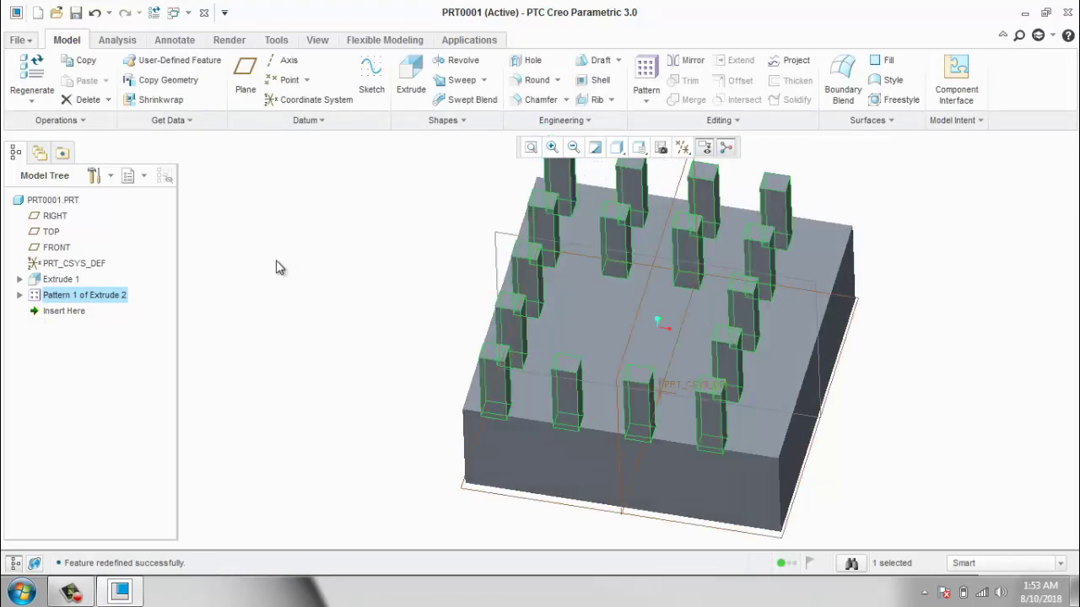
key("ctrl+z")
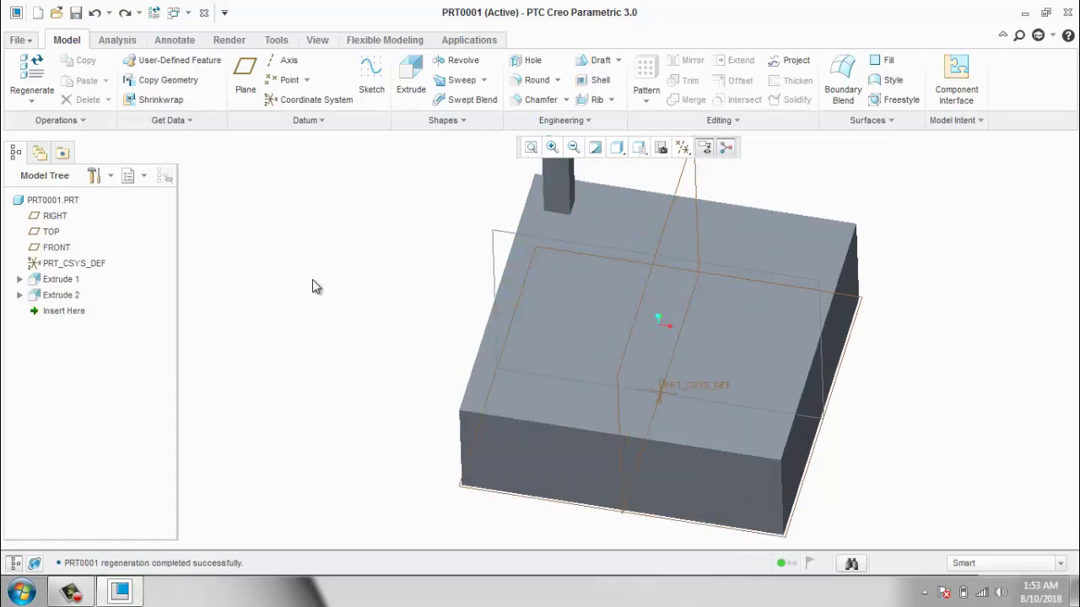
Create a new part named prt0002 via File > New.
scroll(312, 279, "up", 2)
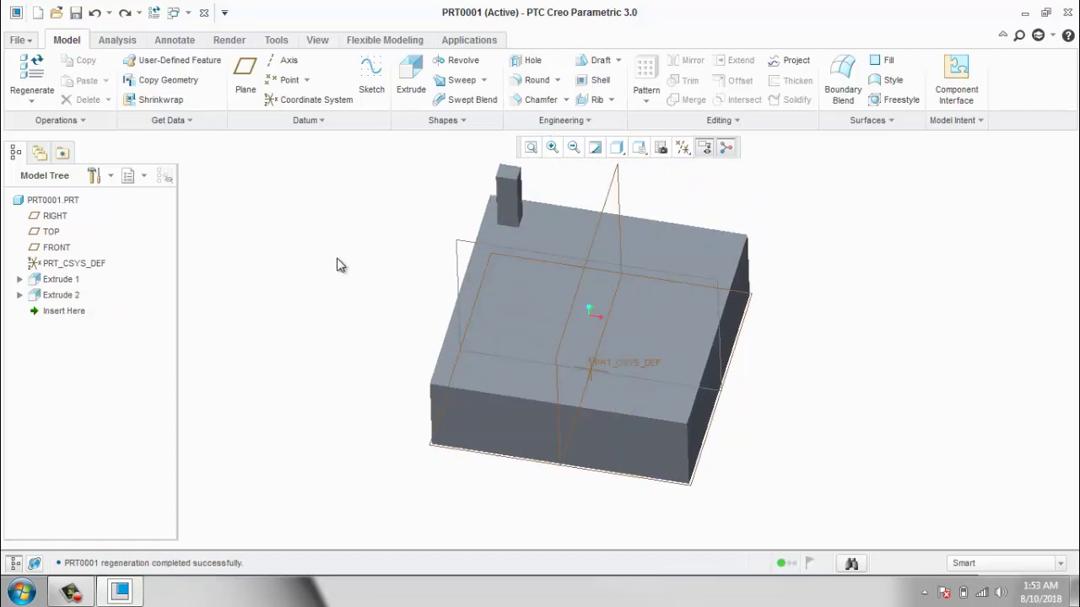
left_click(20, 42)
left_click(30, 69)
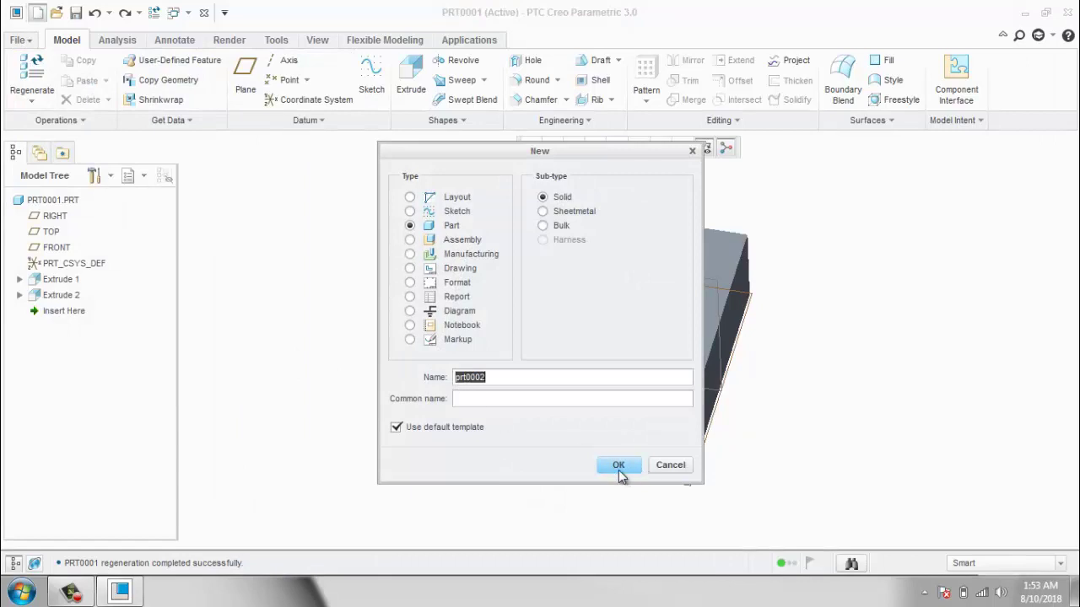
left_click(619, 466)
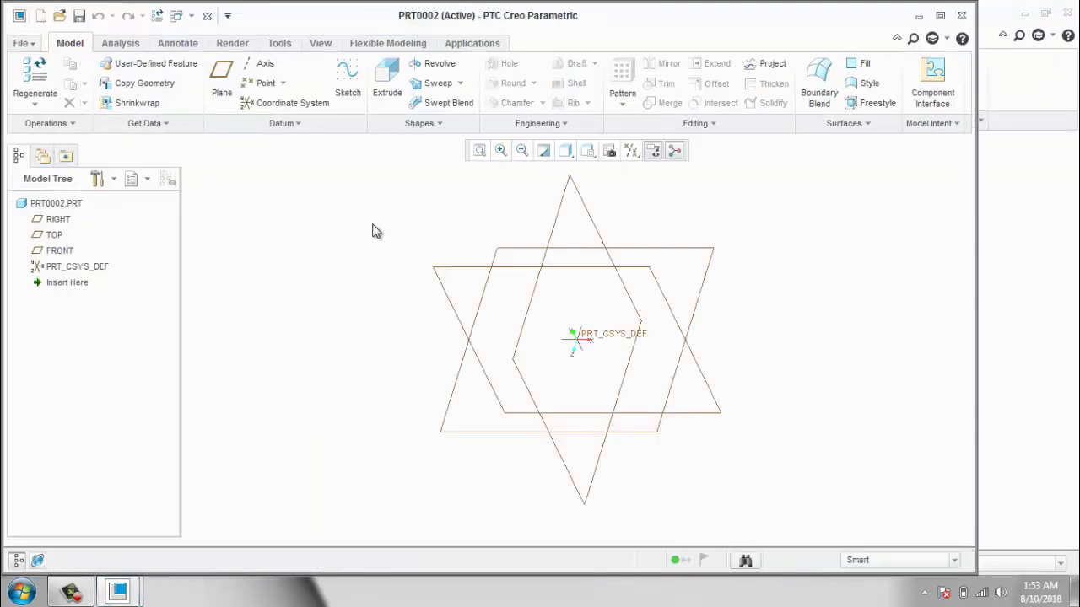
Maximize the part window and start an extrusion sketched on the FRONT plane.
left_click(940, 15)
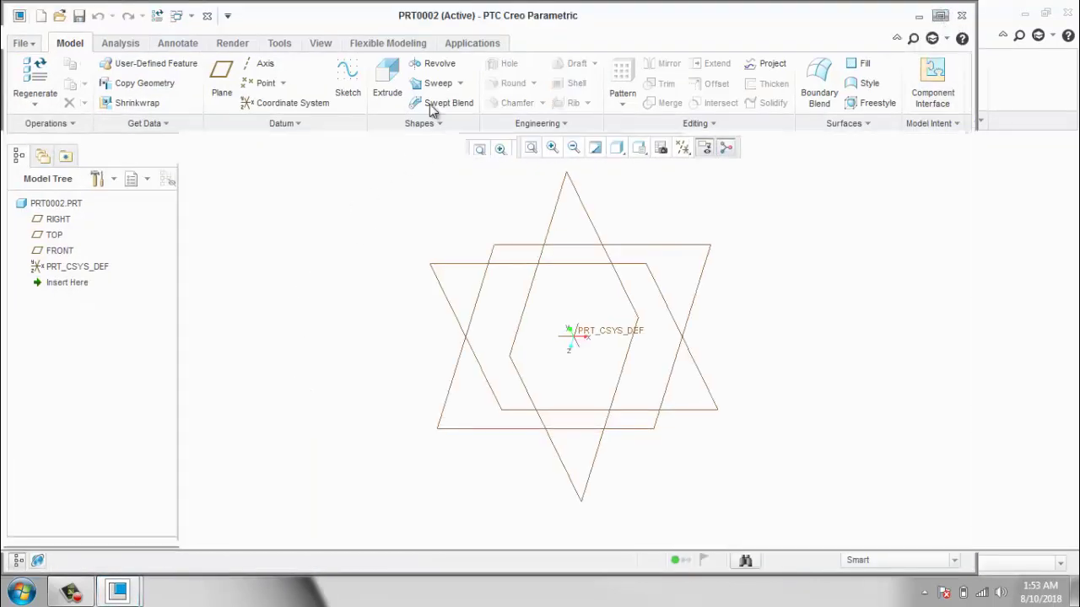
left_click(410, 84)
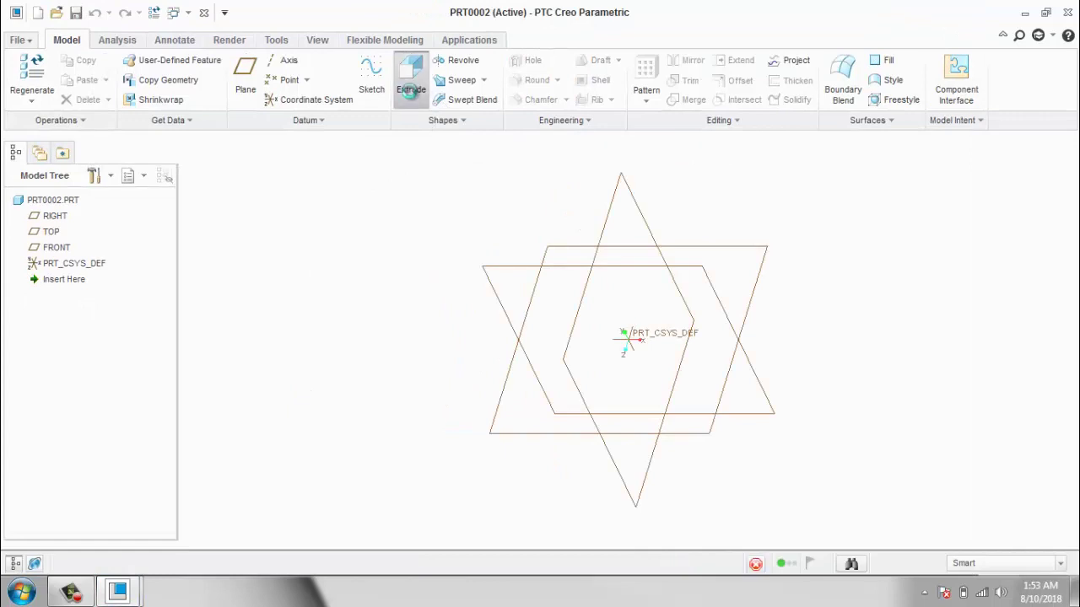
left_click(519, 269)
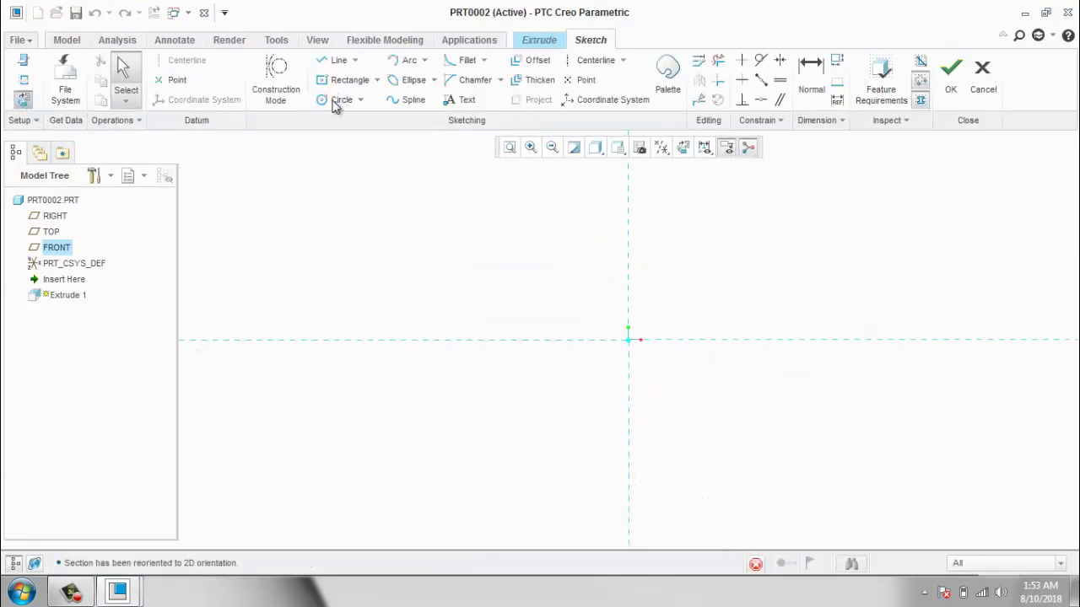
Sketch a 30.00-diameter circle centred on the sketch origin and accept the sketch.
left_click(335, 103)
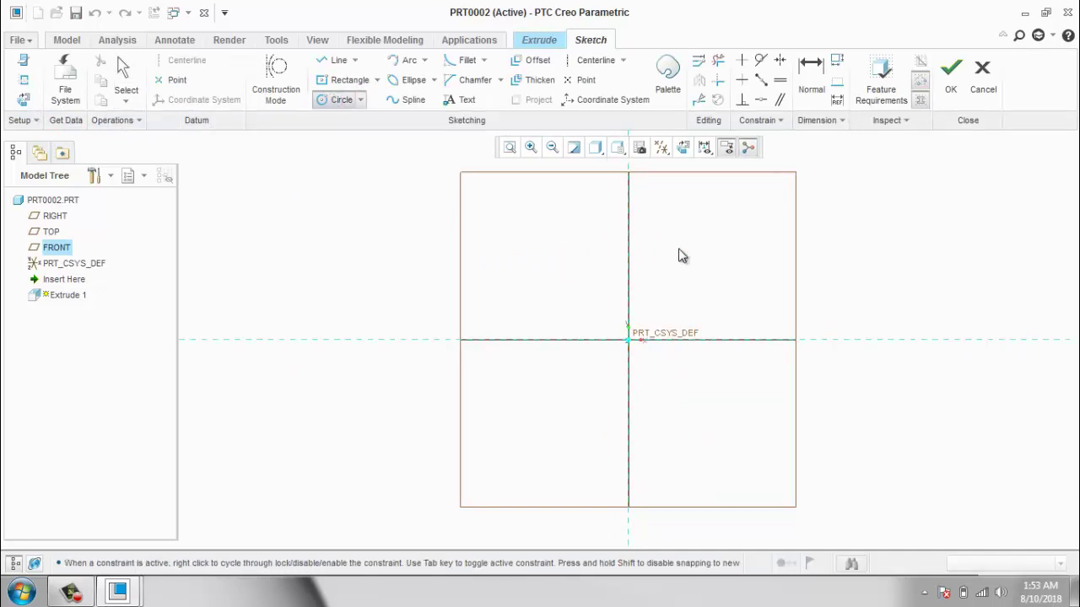
left_click(628, 339)
left_click(679, 268)
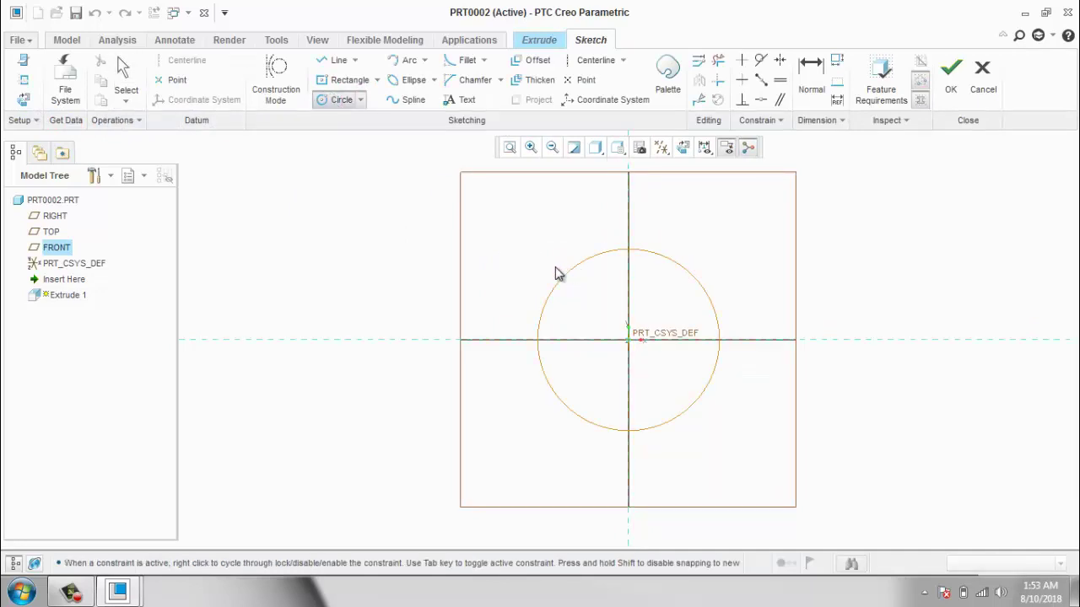
left_click(528, 251)
middle_click(524, 271)
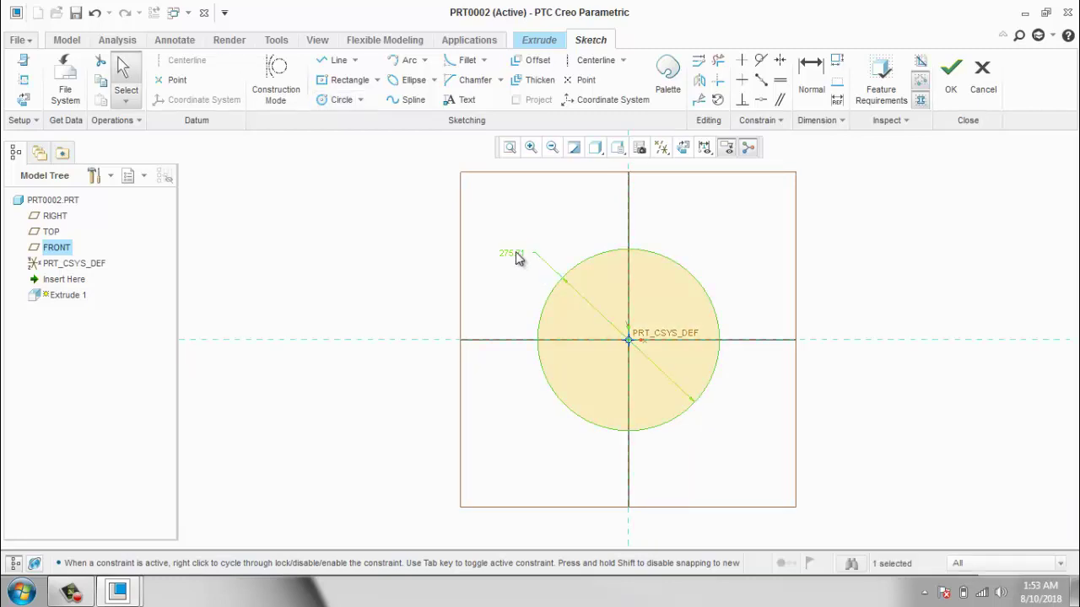
type("30")
key("Return")
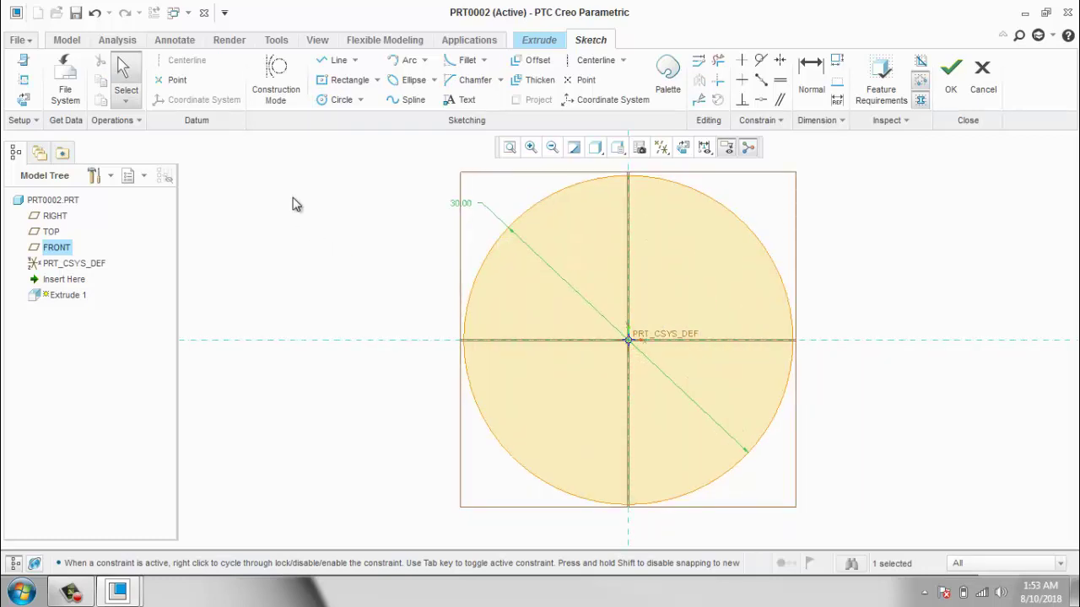
left_click(951, 89)
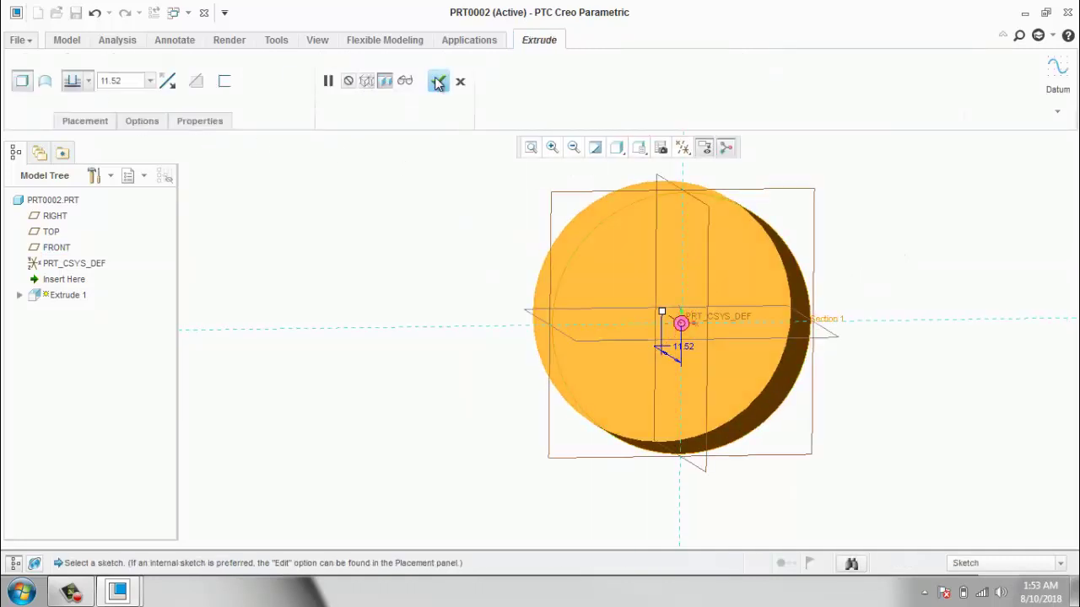
Finish the cylinder extrusion and start a new extrusion on its flat front face.
left_click(438, 82)
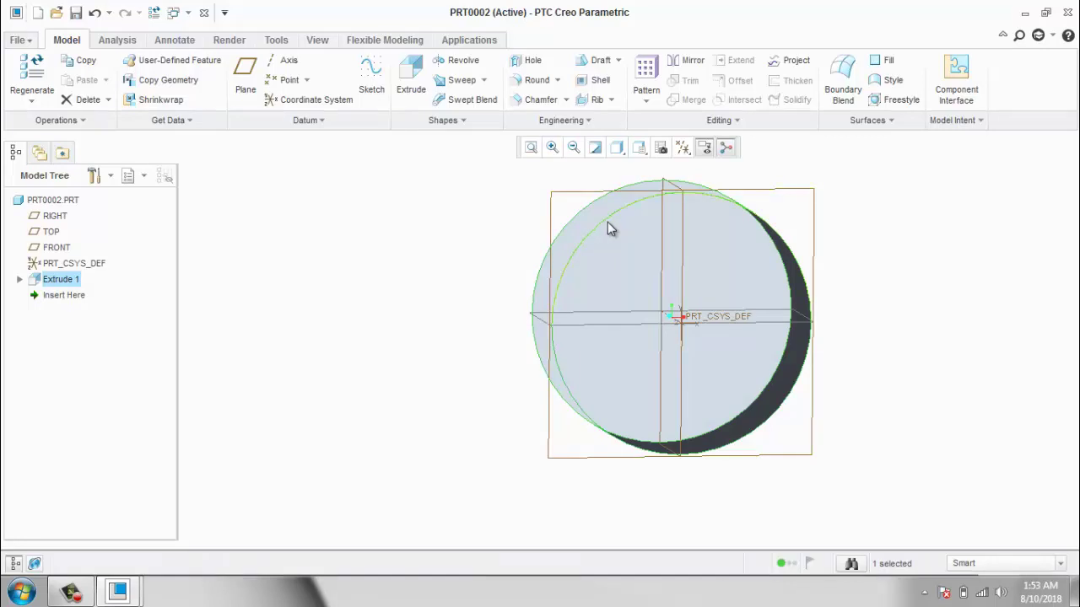
left_click(598, 219)
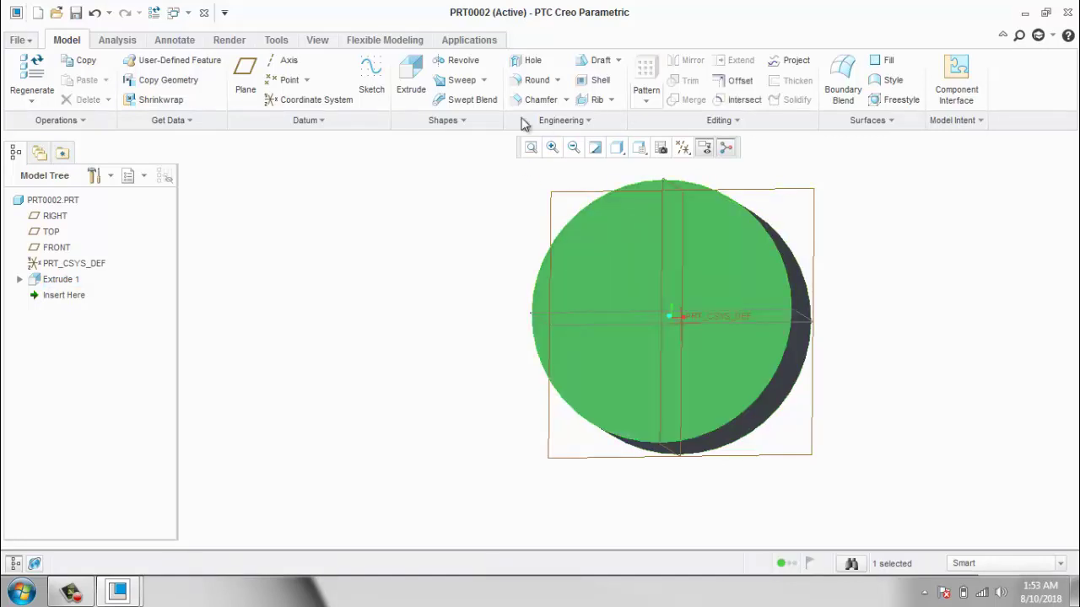
left_click(410, 88)
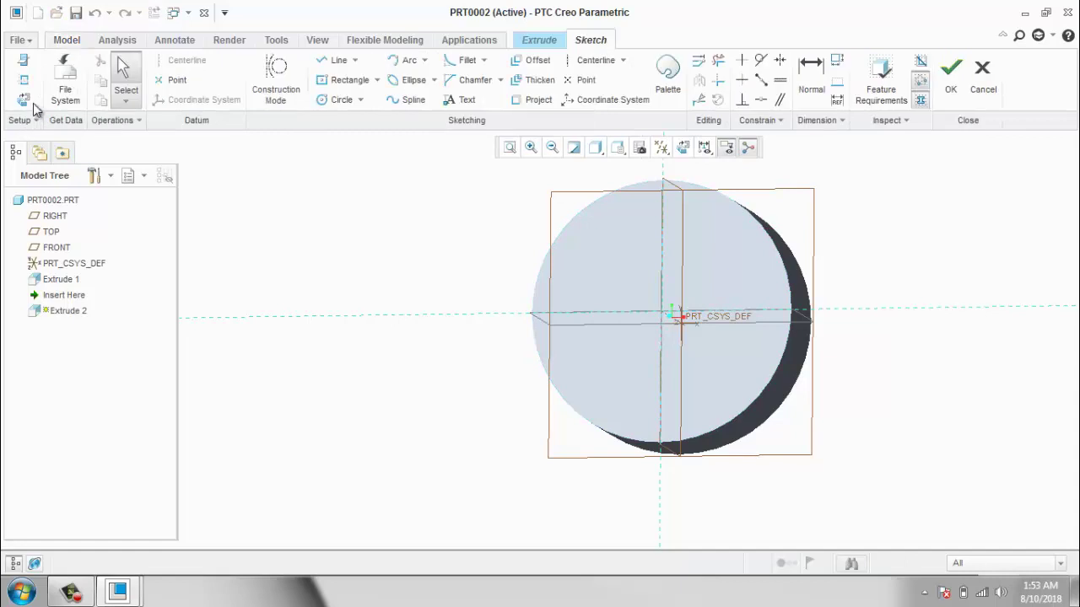
Sketch a small circle directly above the face centre and extrude it 10.99 as a pin.
left_click(25, 100)
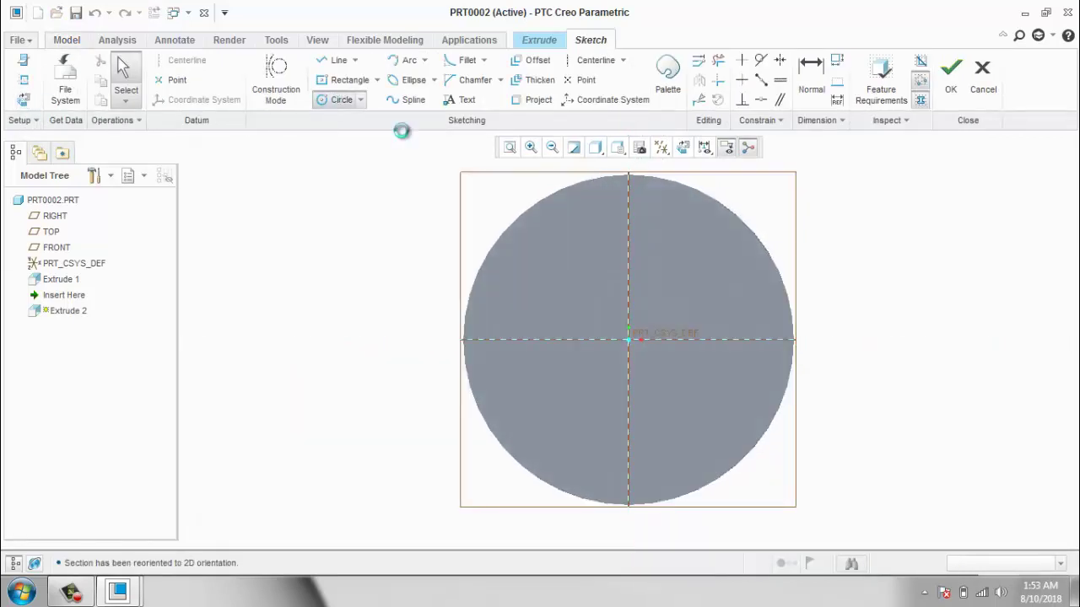
left_click(629, 216)
left_click(634, 221)
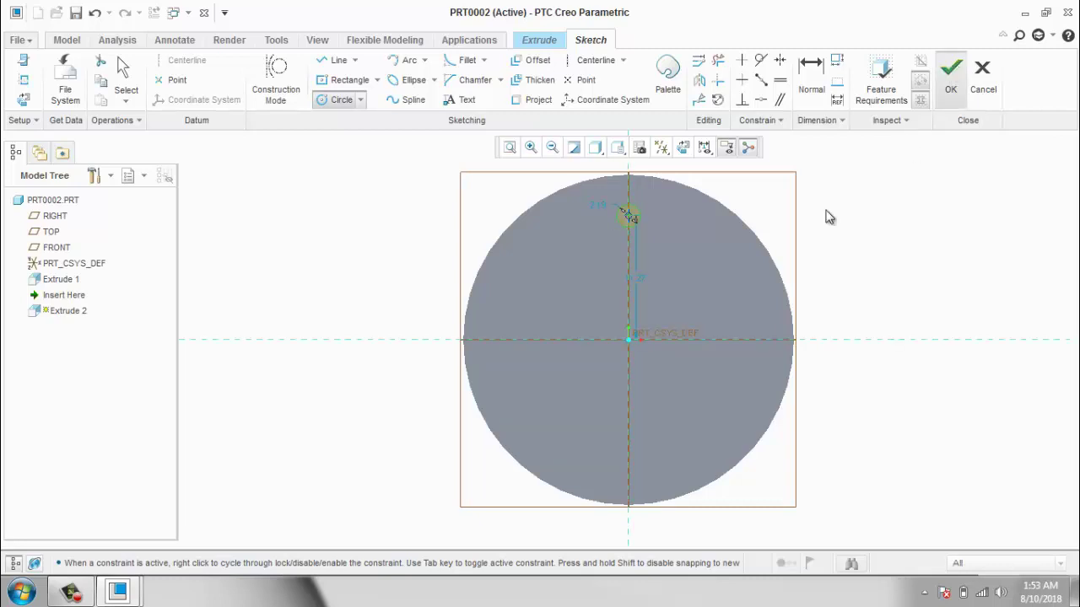
middle_click(783, 237)
middle_click(777, 228)
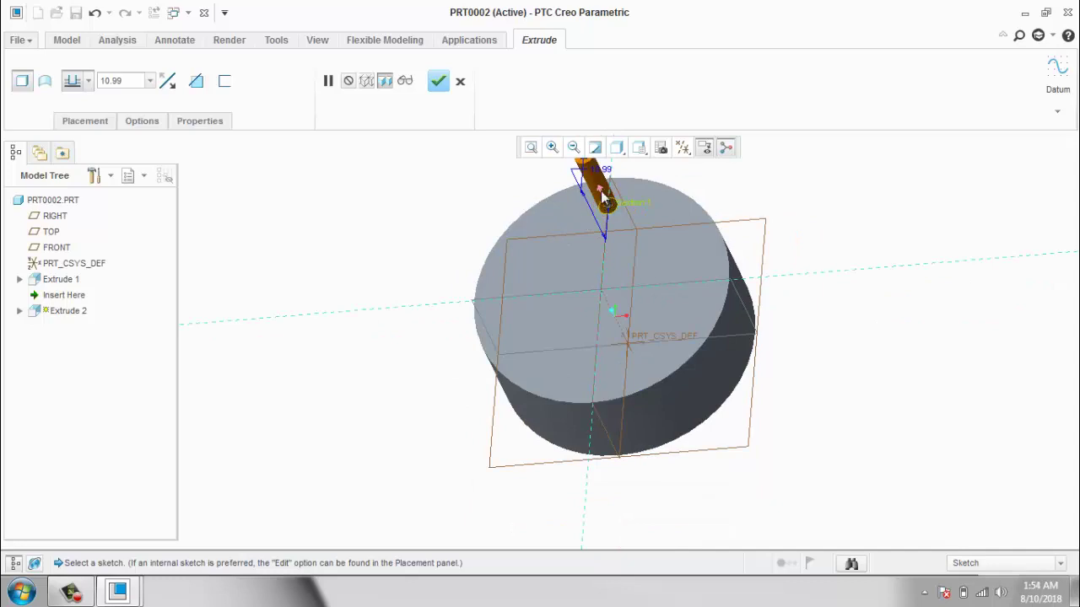
left_click(438, 83)
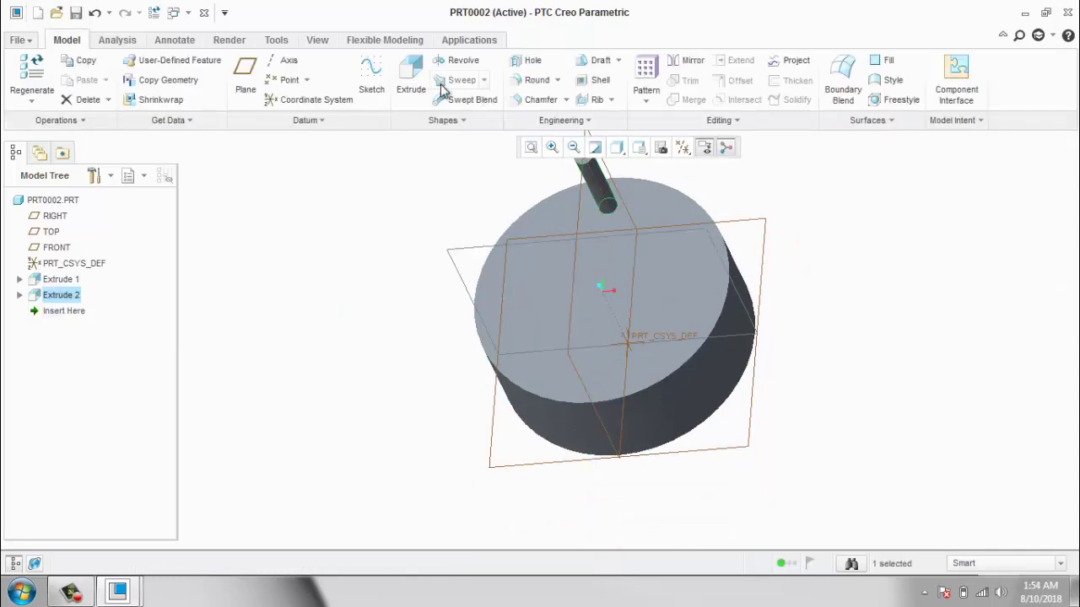
Start an Axis pattern of the pin around the cylinder's central axis.
left_click(645, 101)
left_click(646, 118)
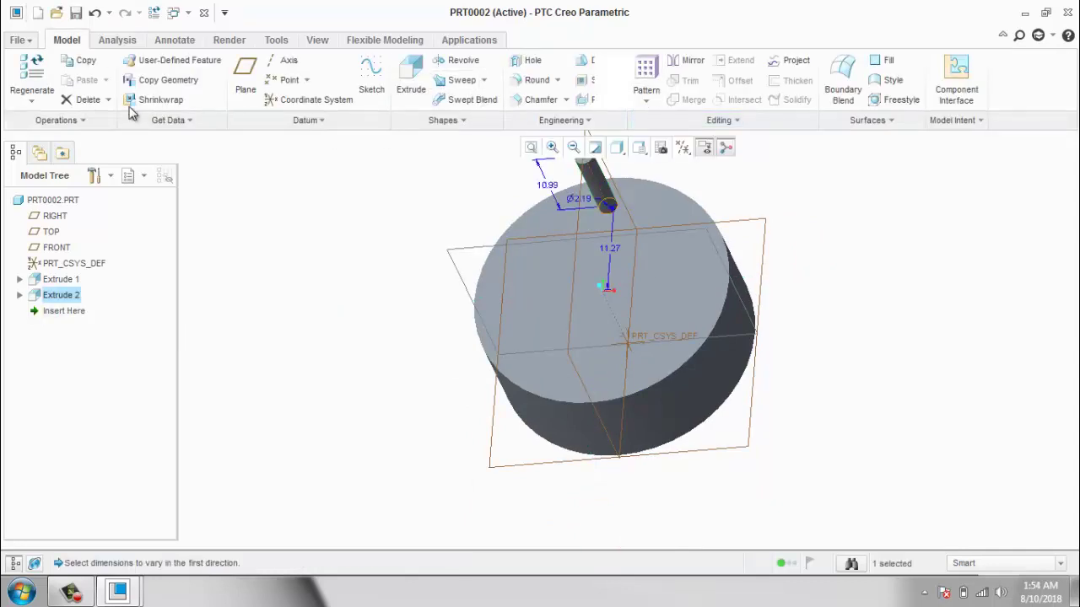
left_click(73, 81)
left_click(27, 121)
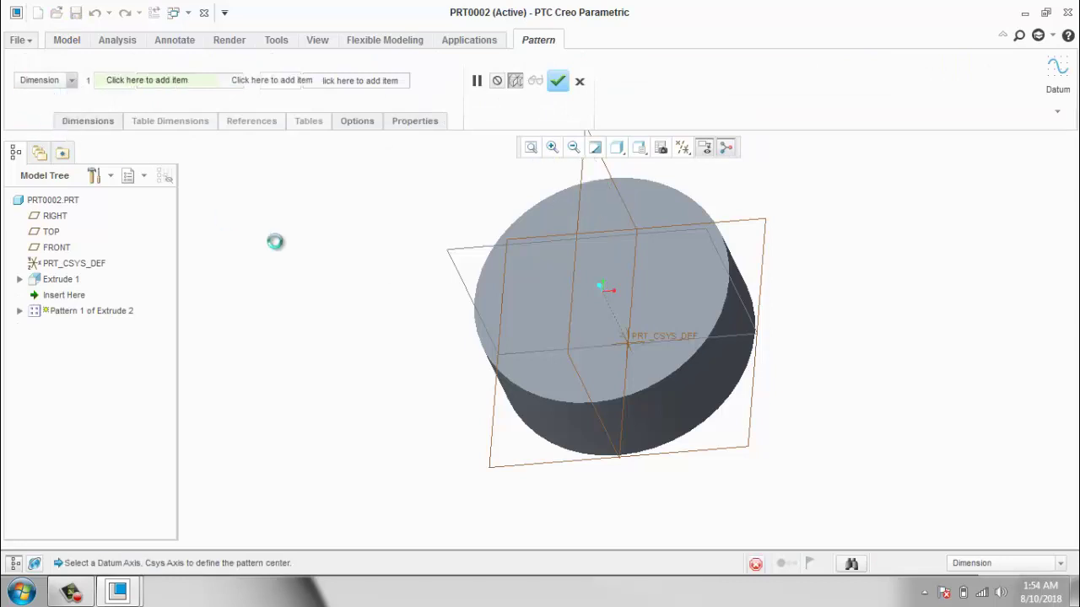
left_click(615, 314)
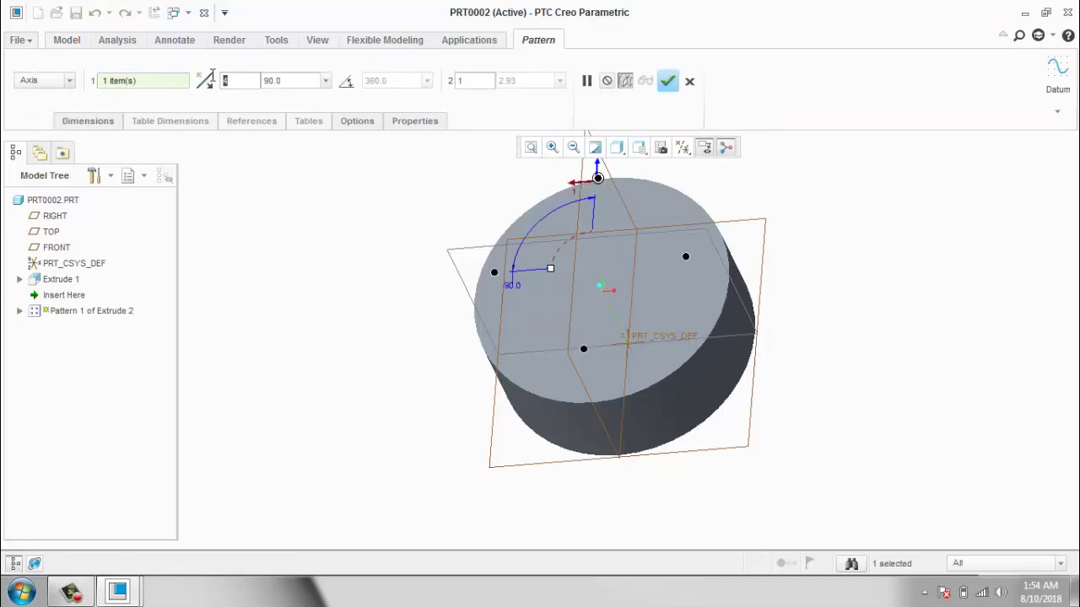
Set the pattern to 6 members spread evenly over 360° and confirm it.
type("6")
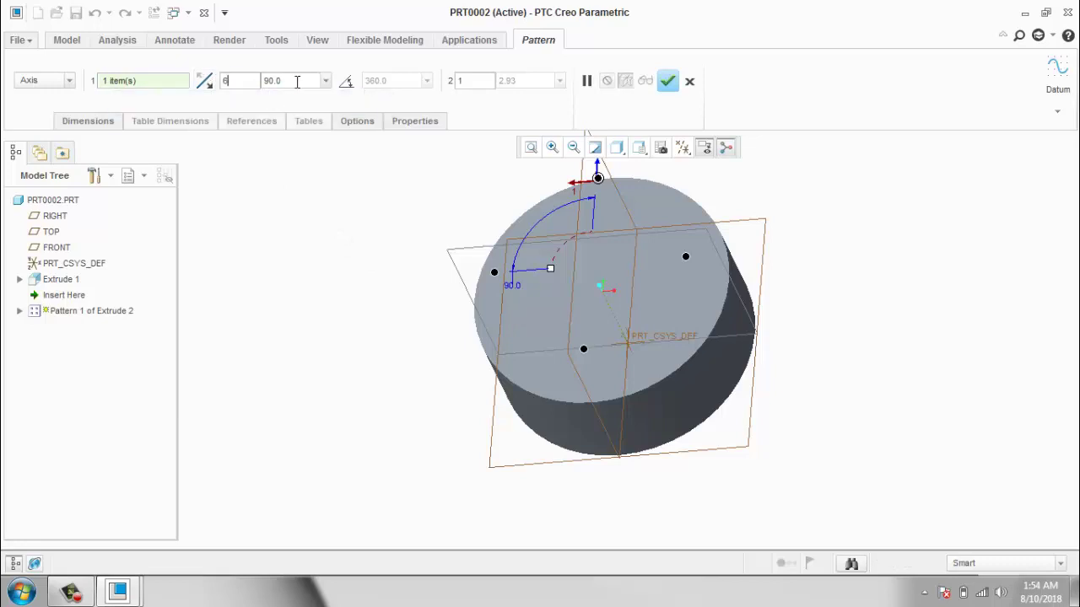
double_click(297, 81)
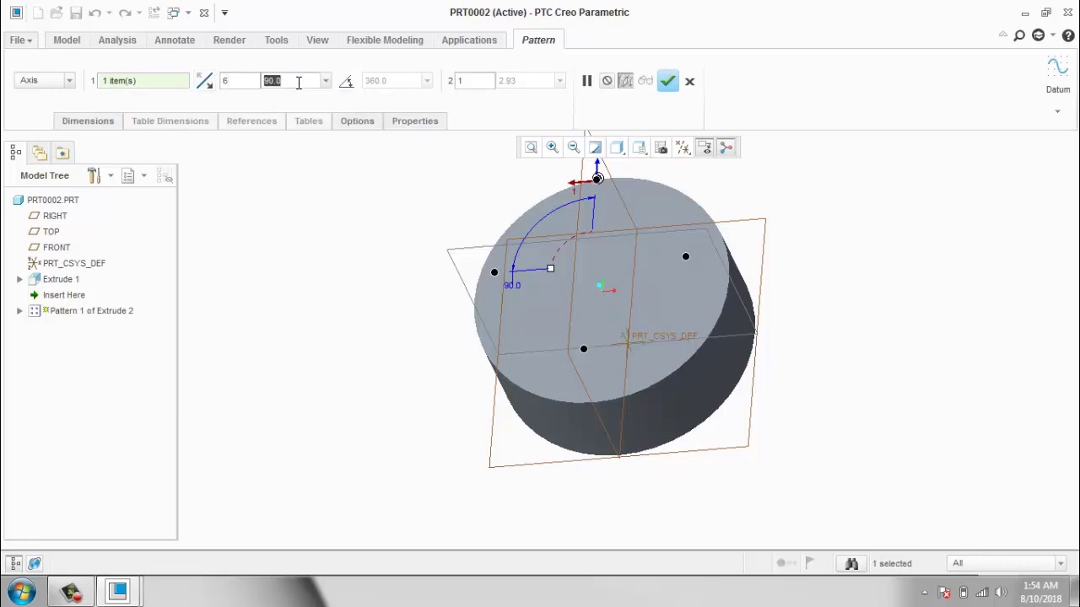
type("30")
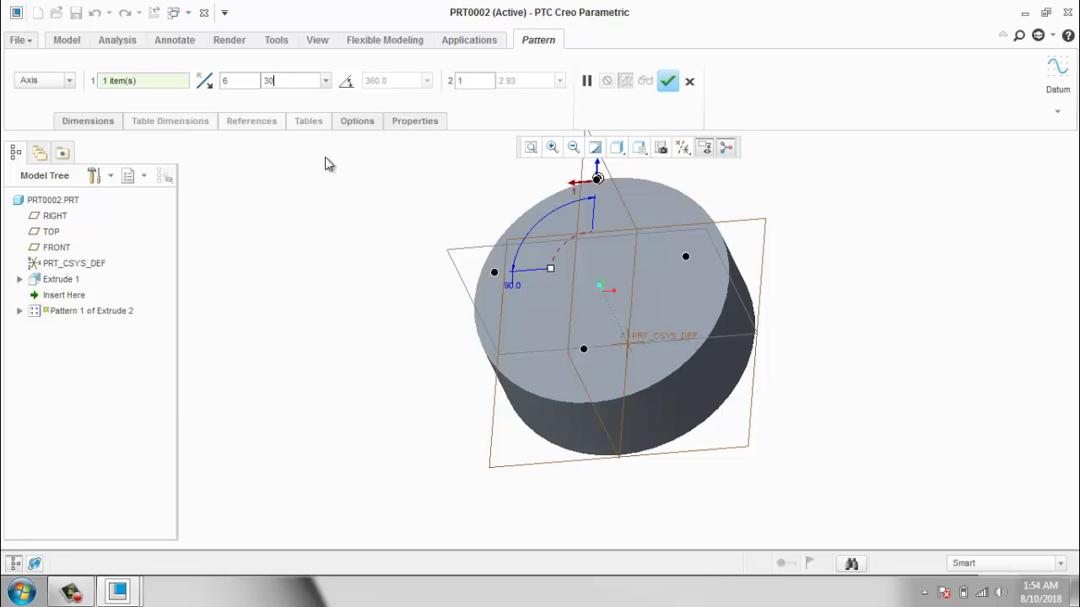
key("Return")
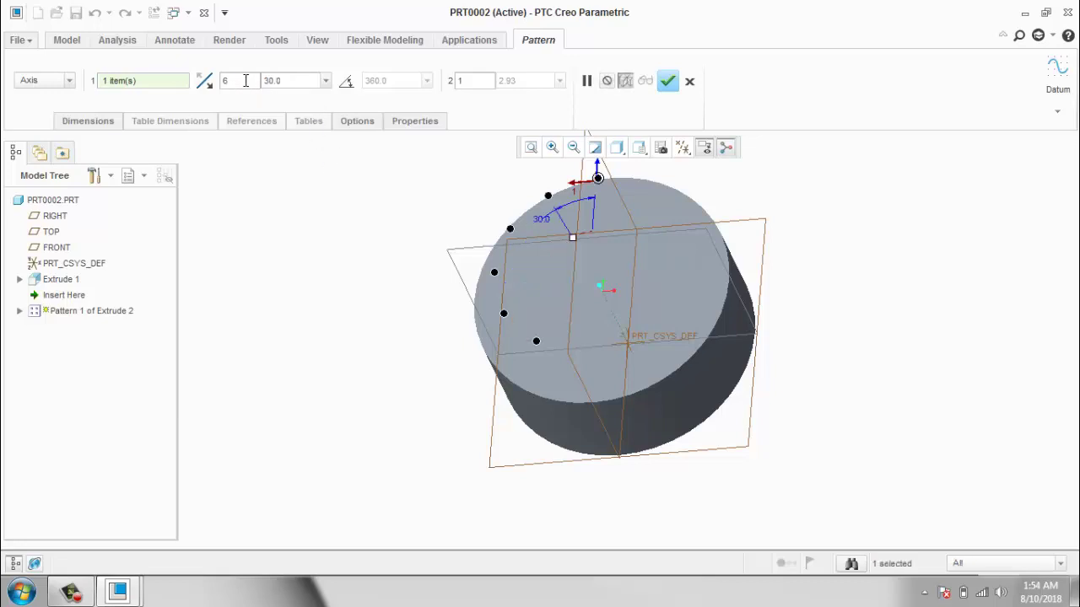
double_click(291, 81)
double_click(303, 80)
left_click(346, 81)
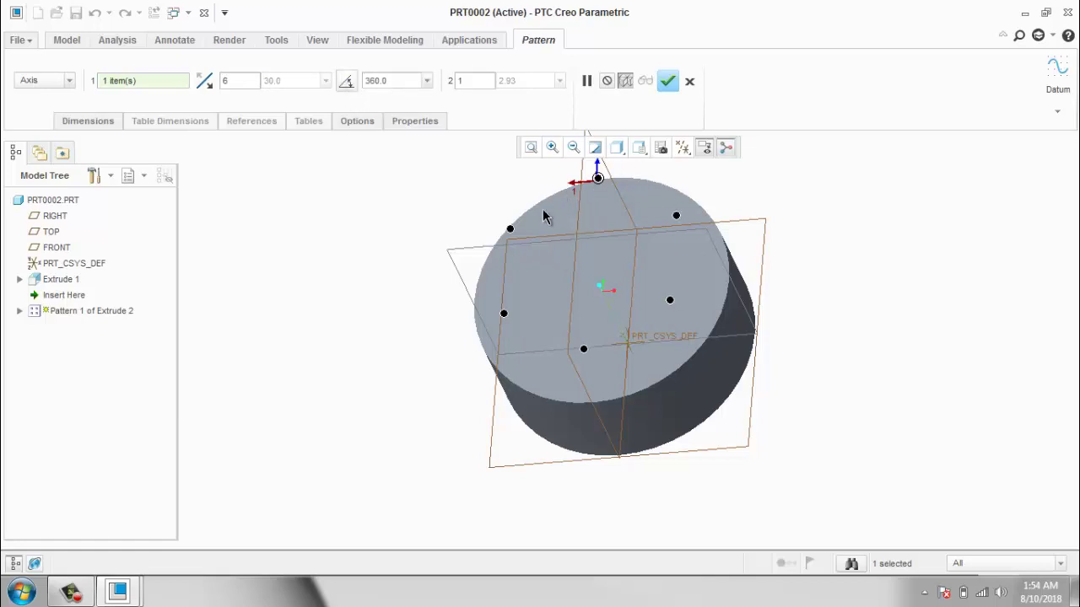
left_click(667, 81)
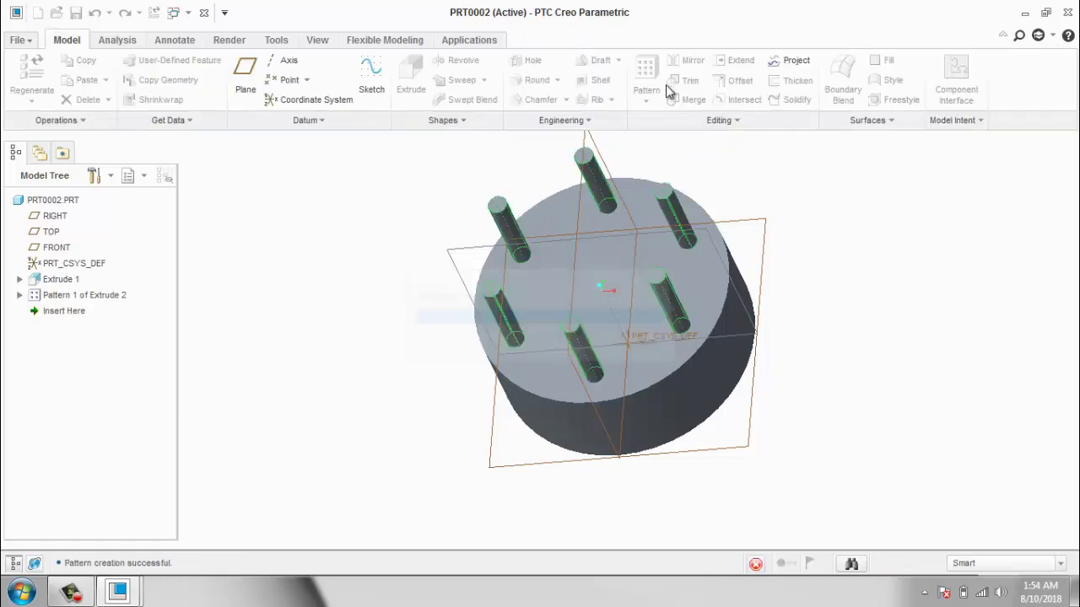
Redefine Pattern 1 of Extrude 2 to exclude the bottom pin, leaving five pins.
right_click(101, 300)
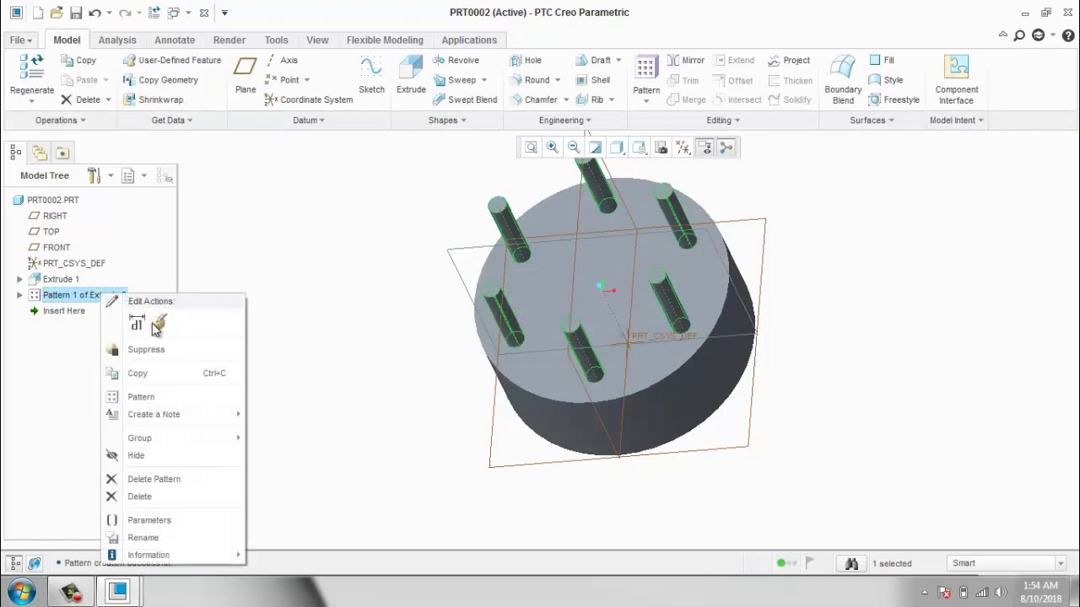
left_click(160, 325)
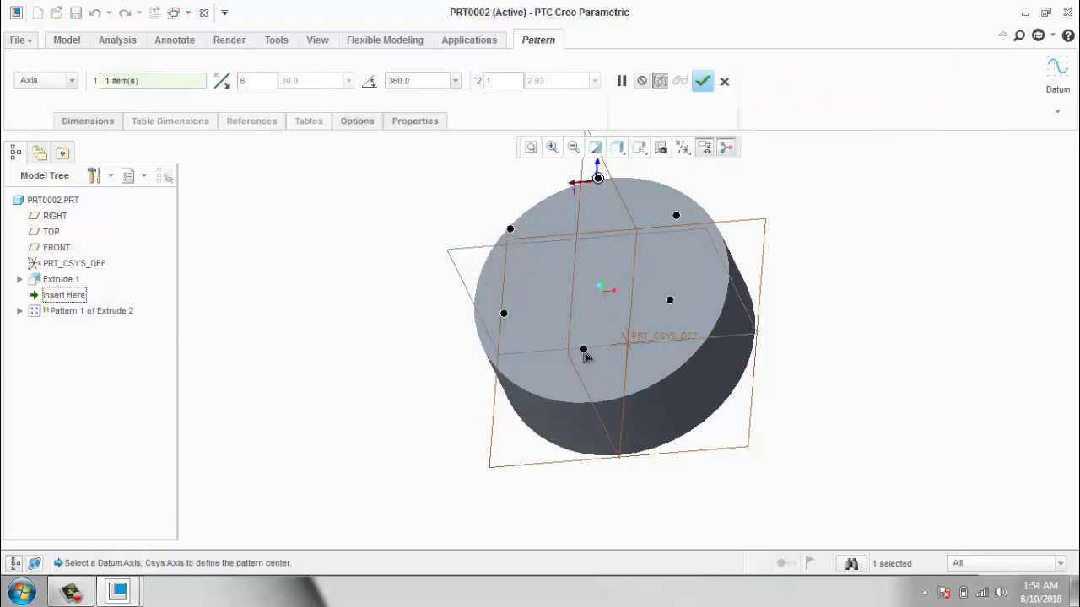
left_click(583, 350)
left_click(702, 82)
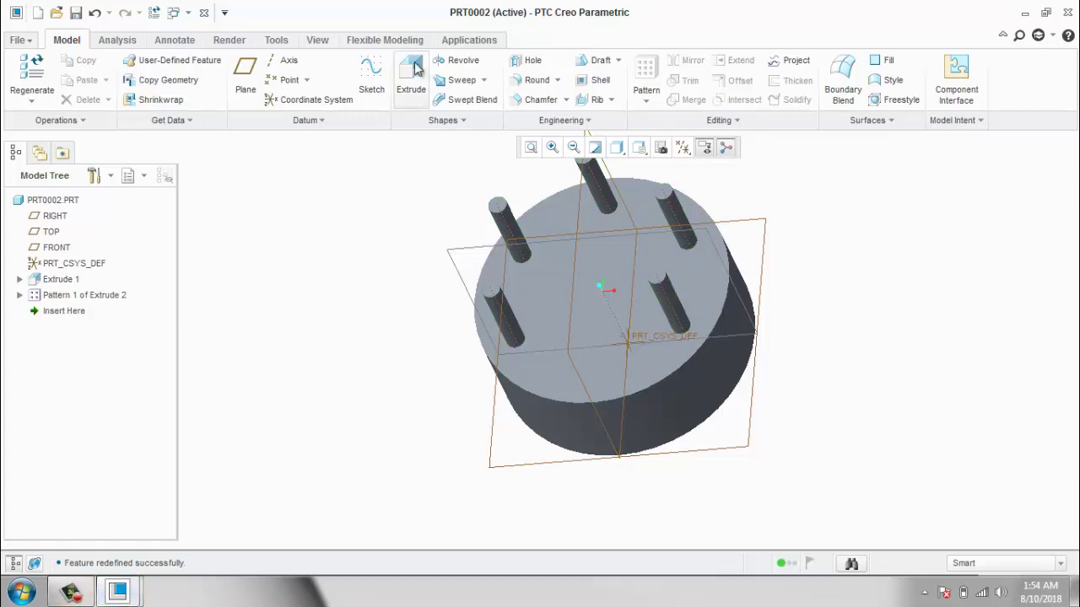
left_click(117, 592)
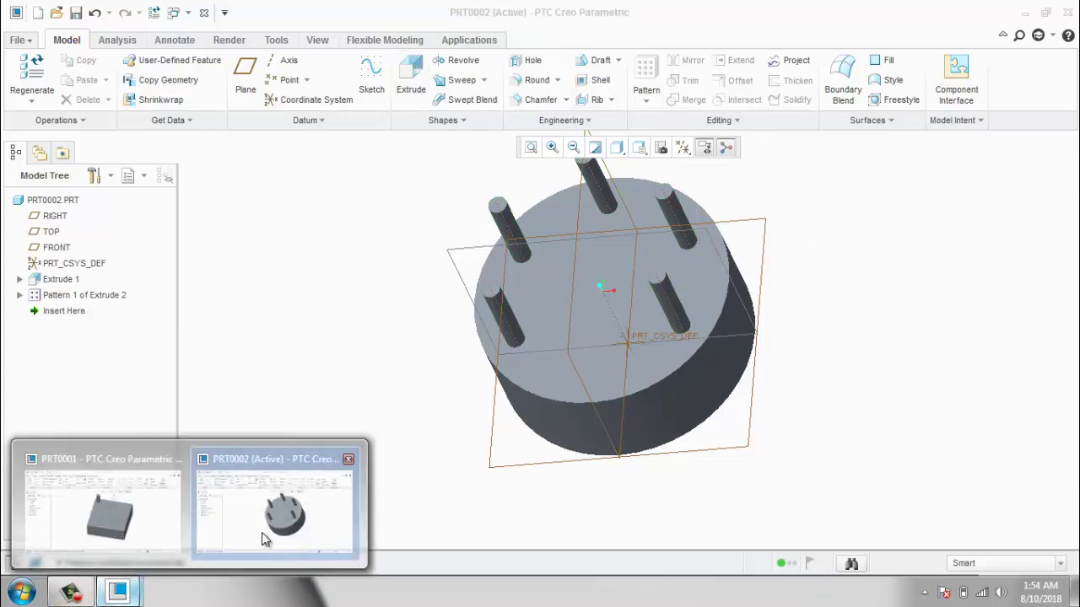
In PRT0001, start a Fill pattern of the small block Extrude 2.
left_click(88, 525)
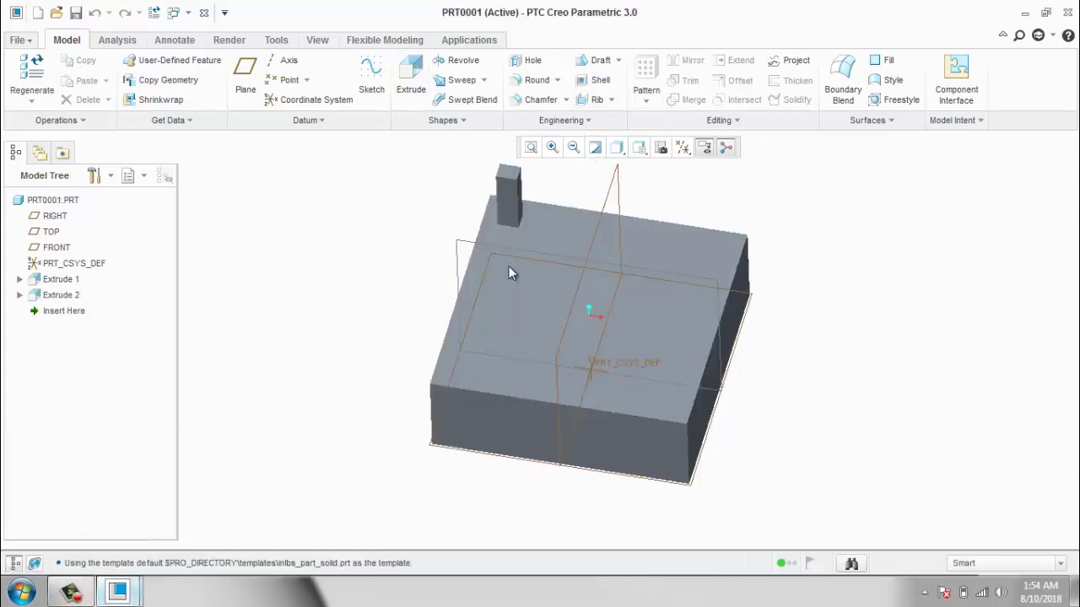
left_click(509, 196)
left_click(646, 101)
left_click(663, 120)
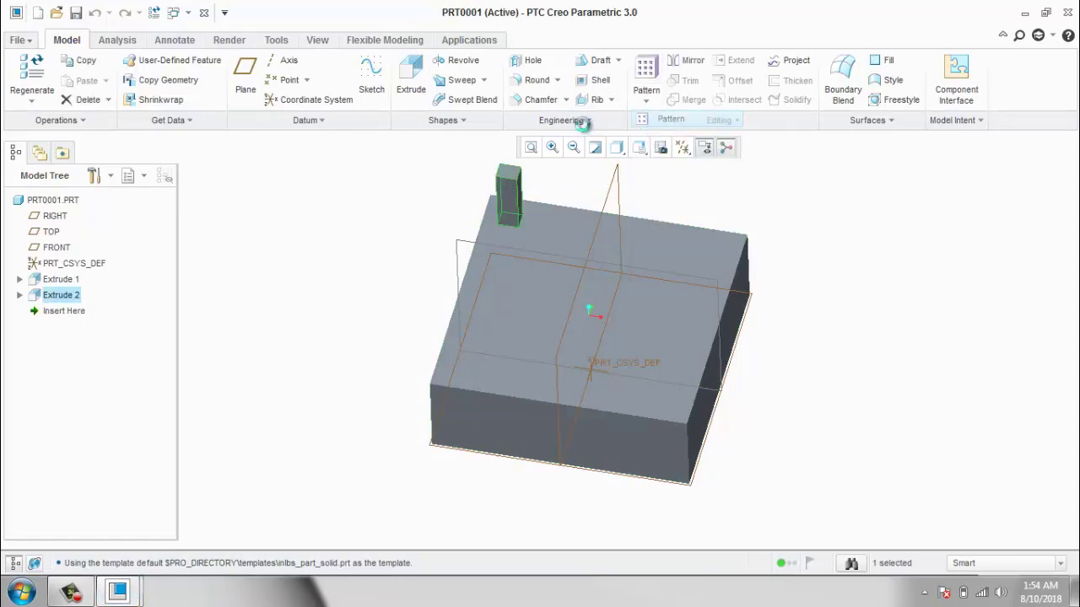
left_click(70, 82)
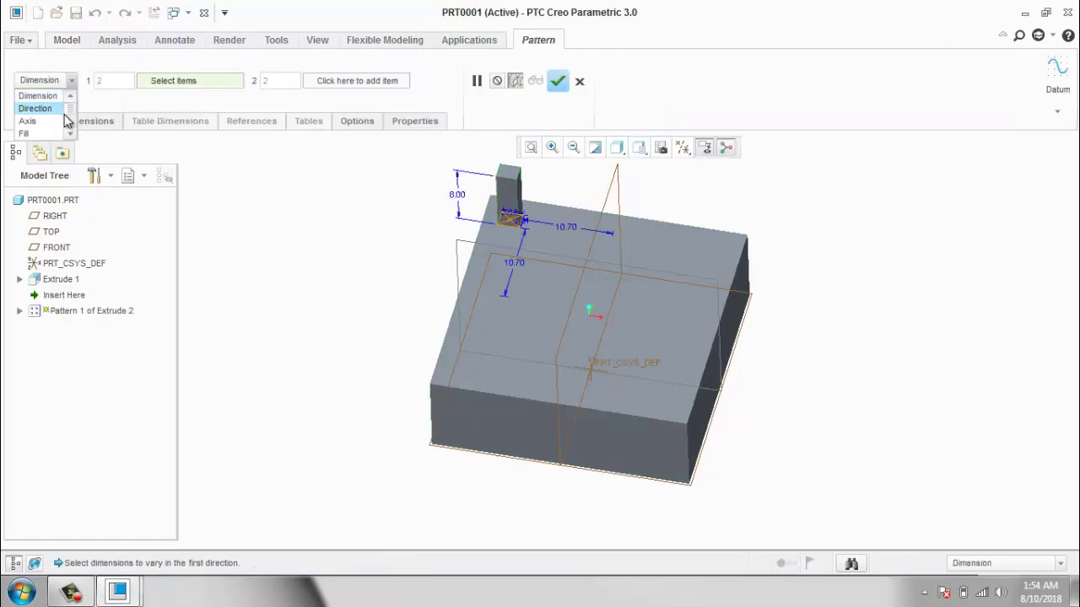
left_click(26, 134)
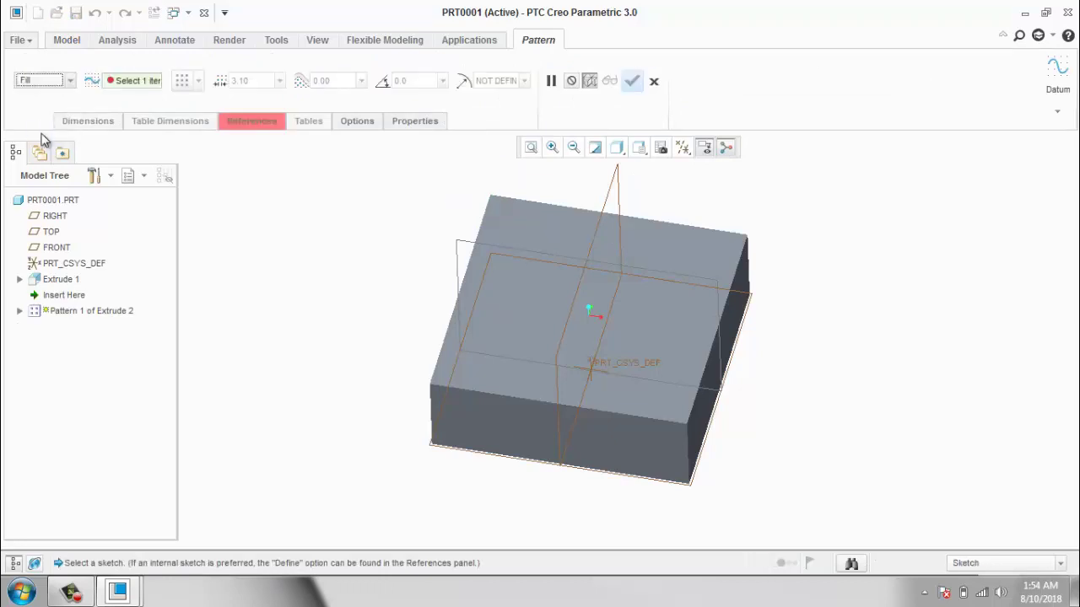
Define the fill region sketch on the block's top face.
left_click(254, 128)
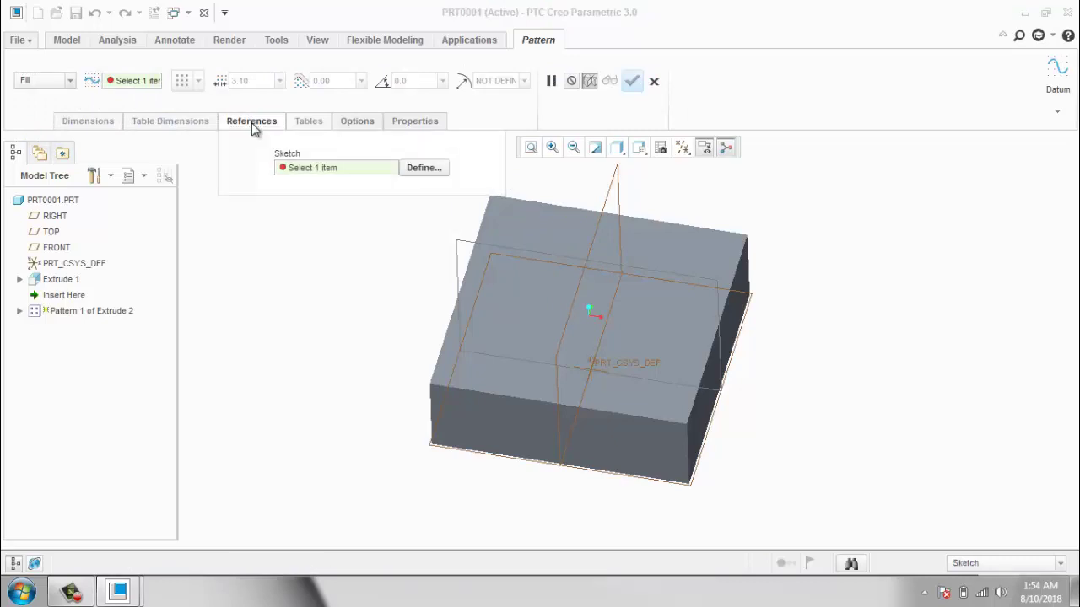
left_click(422, 168)
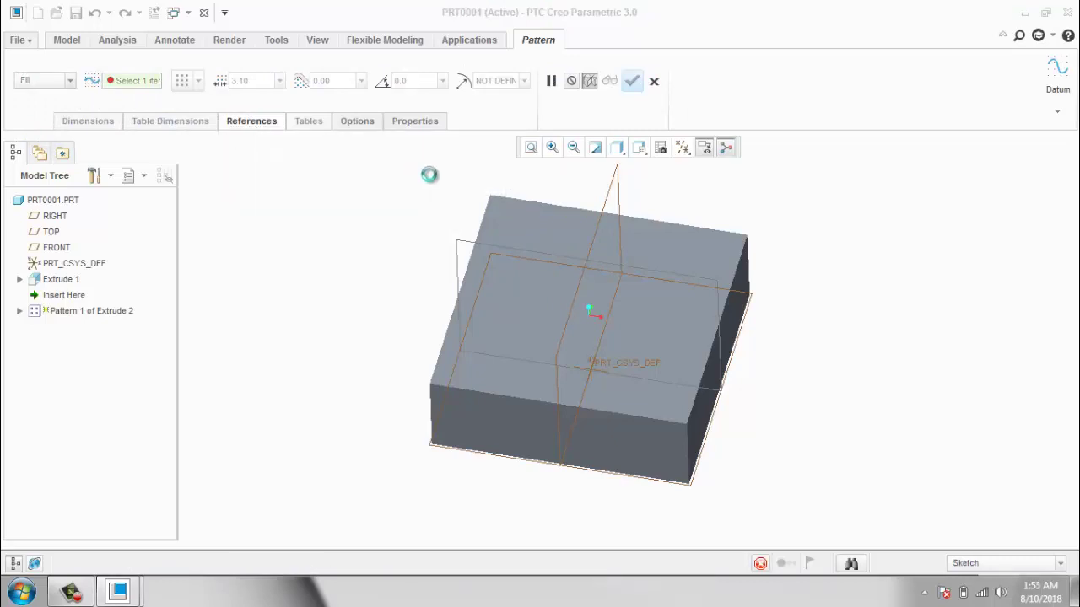
left_click(530, 225)
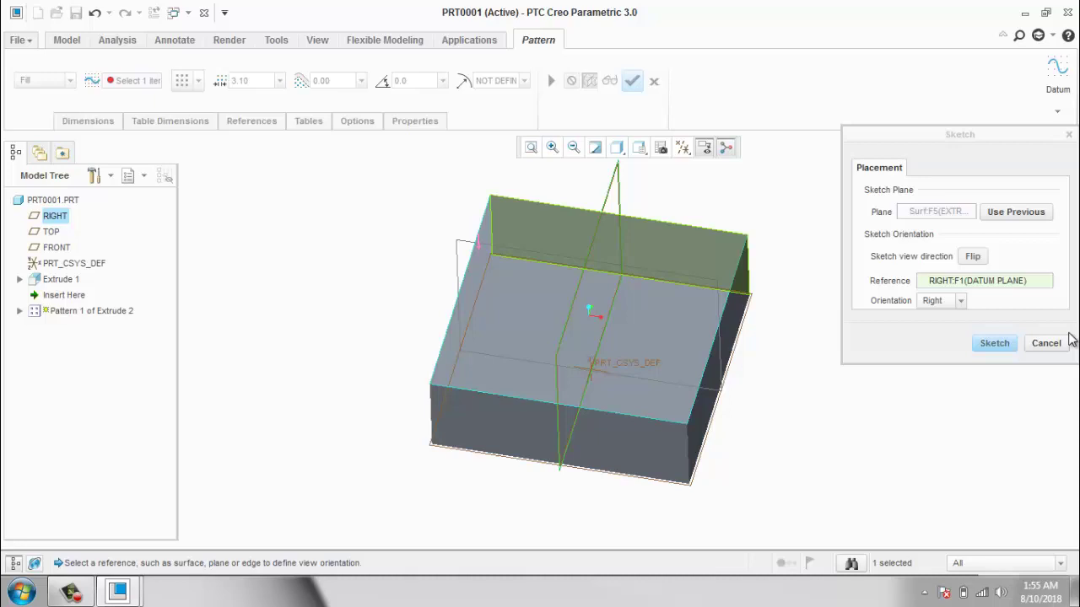
left_click(993, 342)
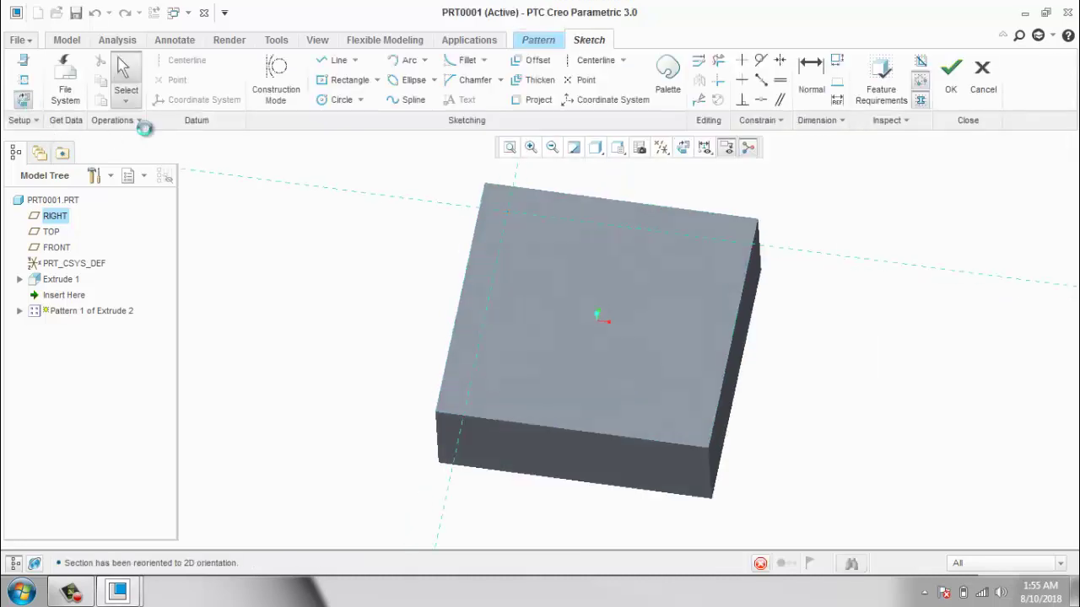
Draw a centre rectangle in the top face's upper-left quadrant as the fill boundary.
left_click(339, 100)
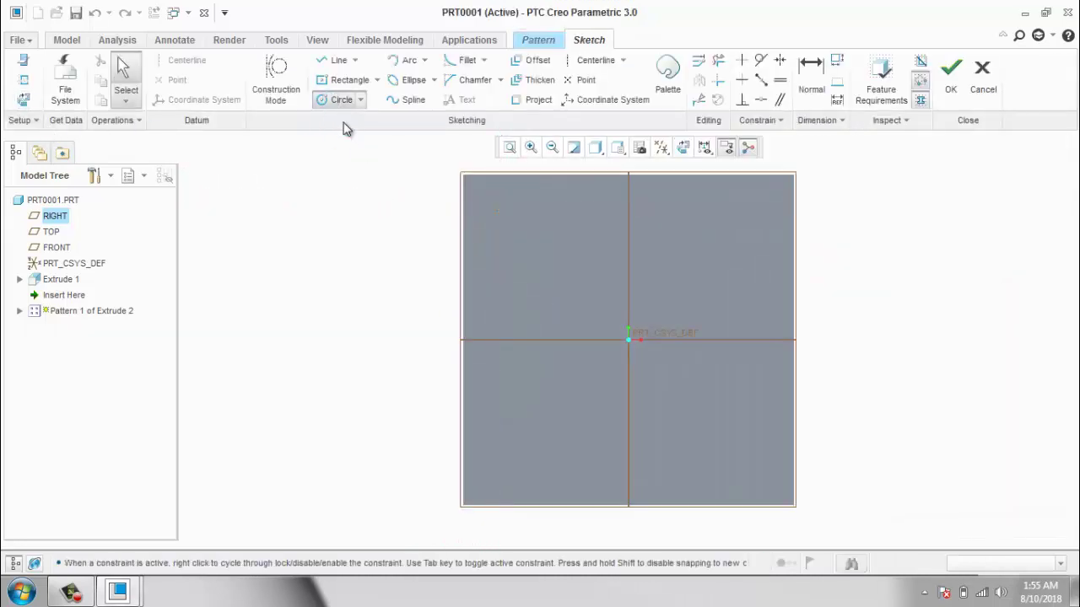
left_click(346, 84)
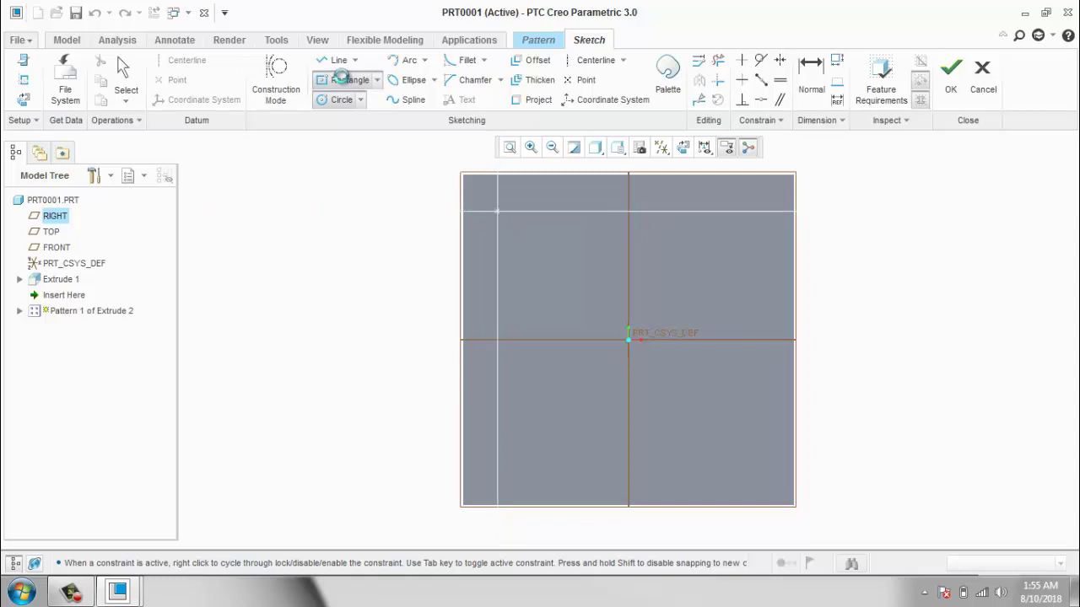
left_click(549, 277)
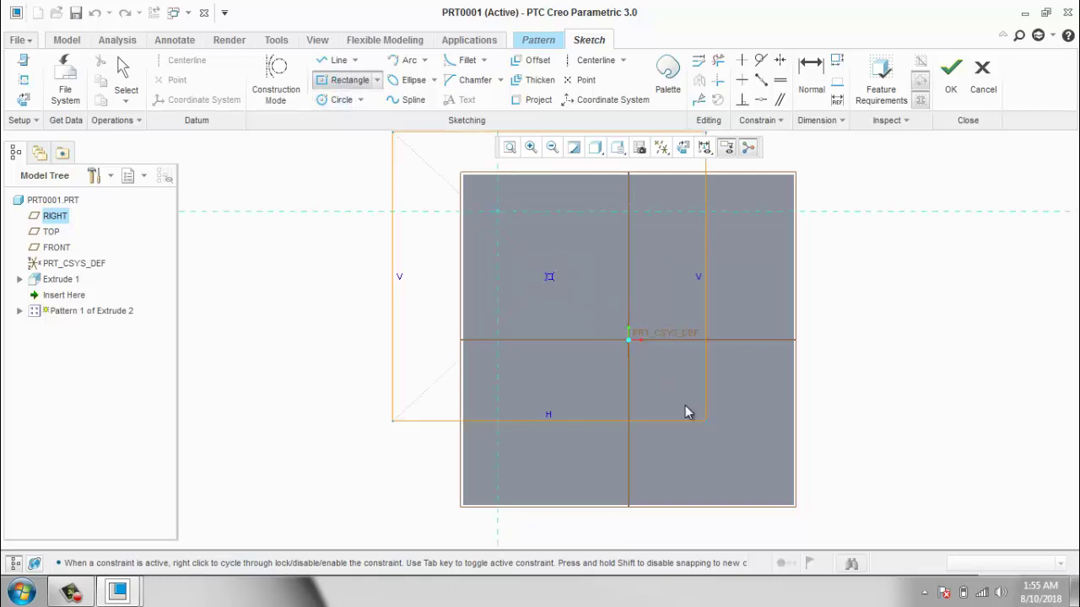
left_click(628, 376)
left_click(597, 322)
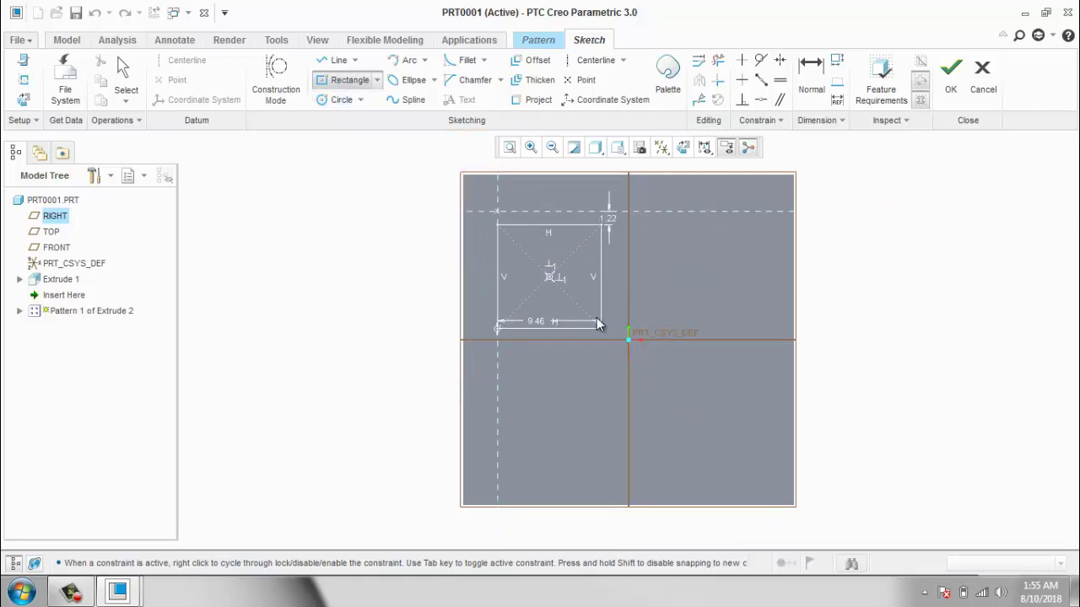
left_click(948, 93)
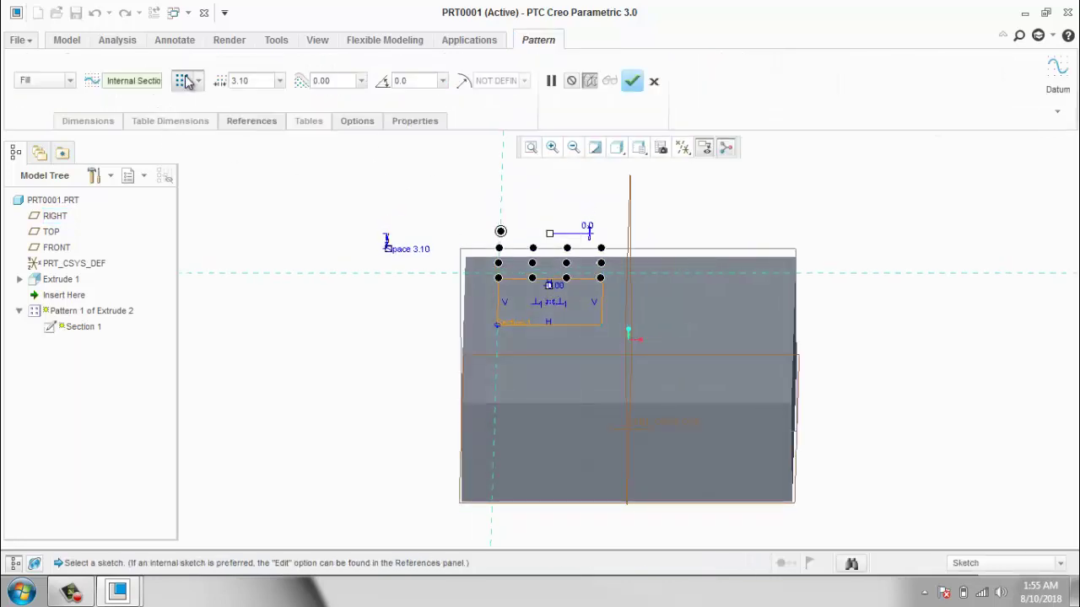
Set the fill grid layout to Square.
left_click(199, 81)
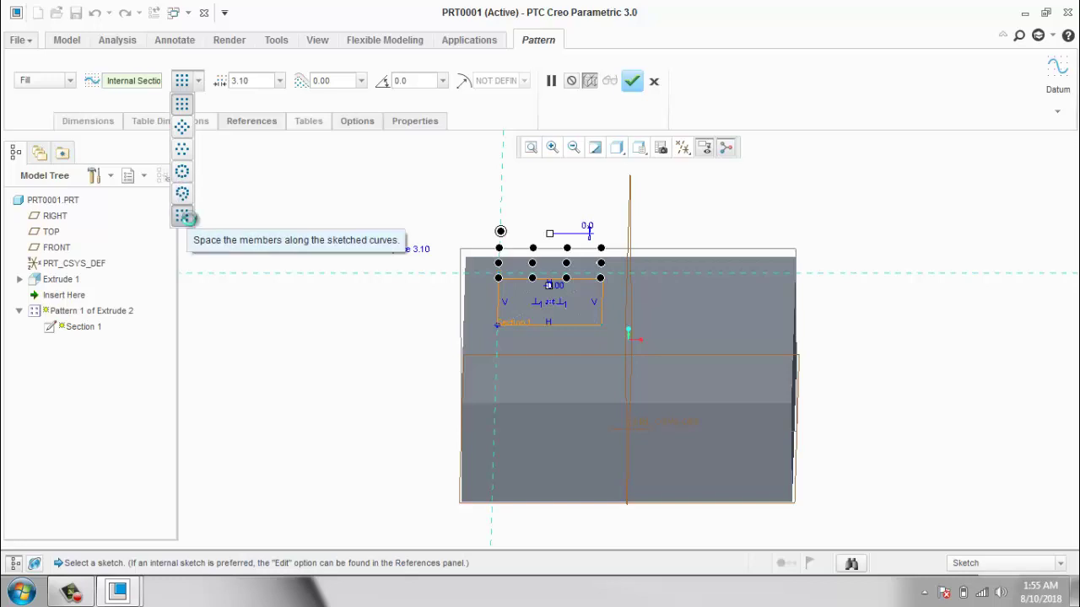
left_click(190, 224)
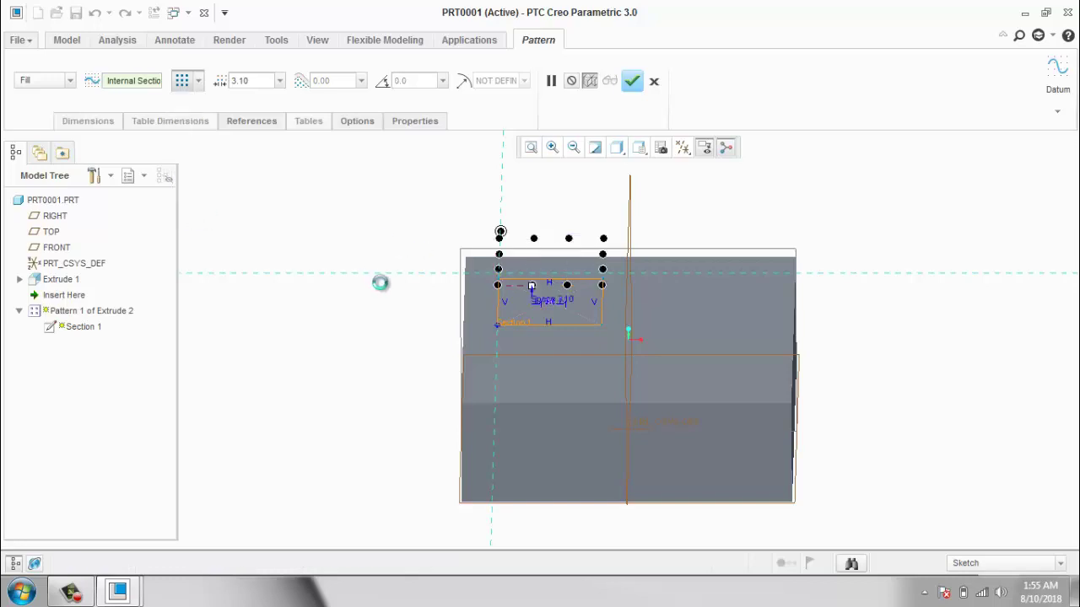
left_click(199, 87)
left_click(186, 103)
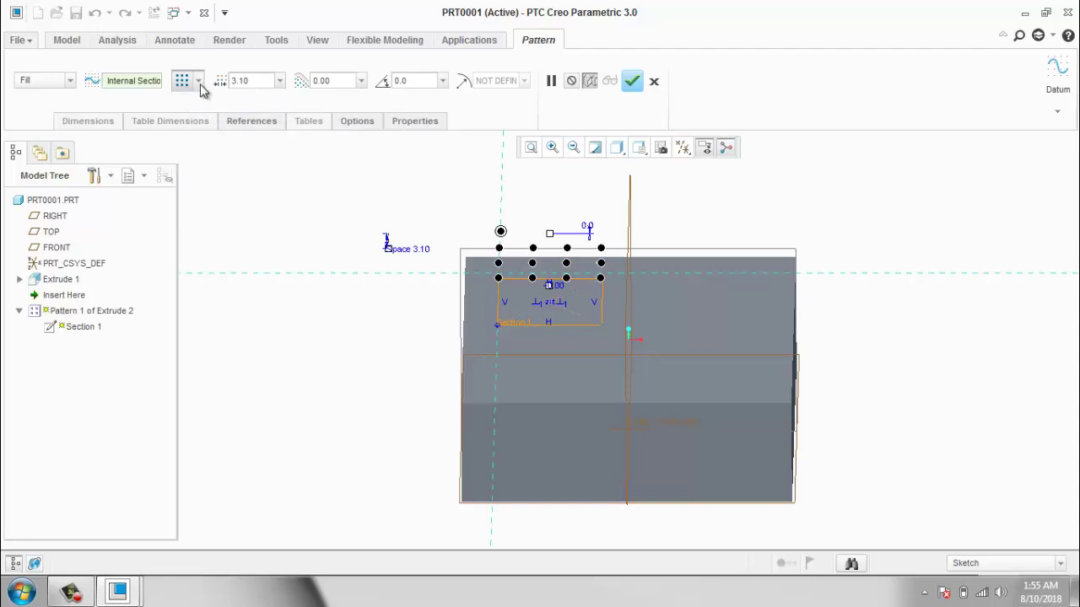
middle_click_drag(335, 313, 316, 316)
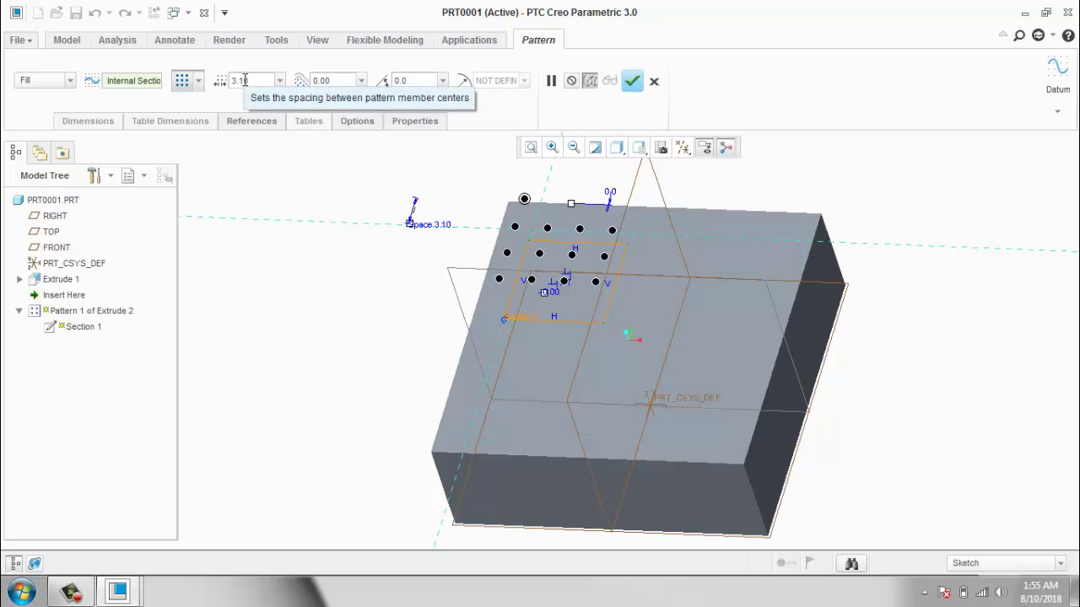
Change the pin spacing from 3.10 to 2.00 and create the fill pattern.
left_click_drag(256, 80, 218, 73)
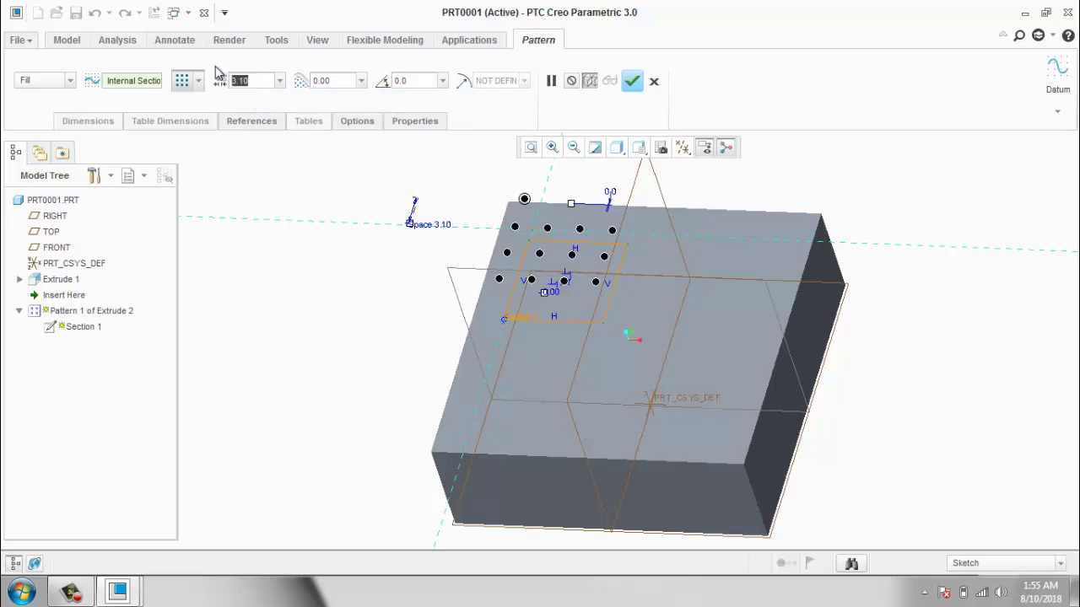
type("2")
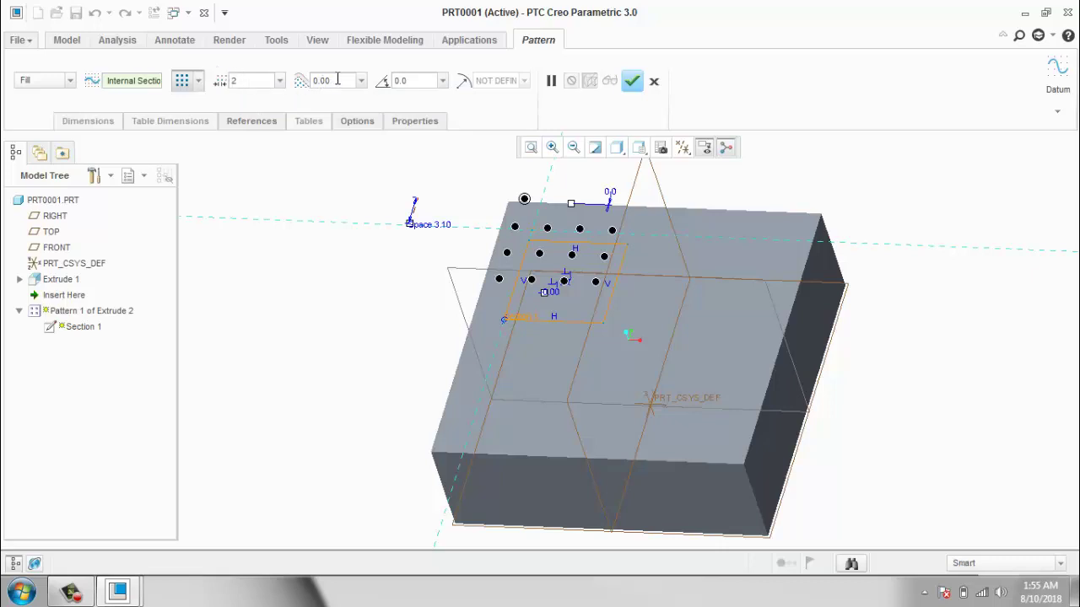
left_click(337, 79)
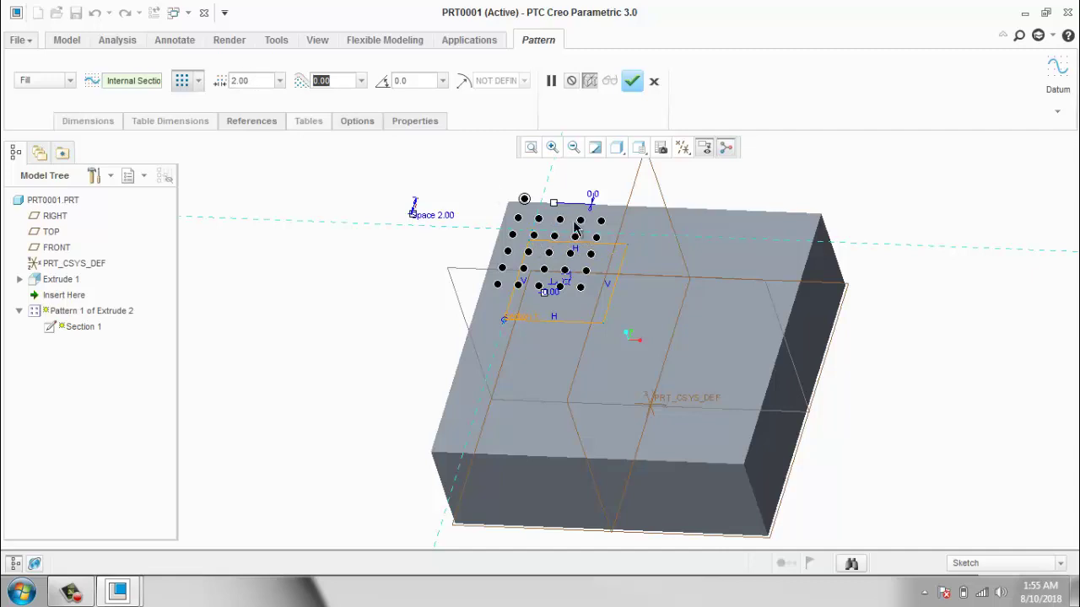
left_click(261, 80)
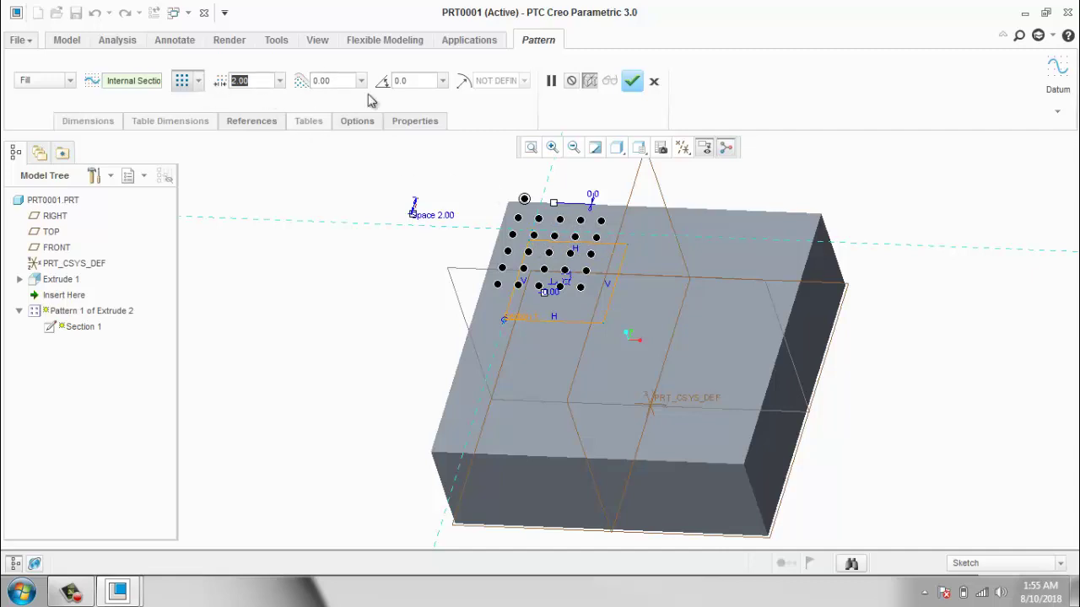
left_click(422, 80)
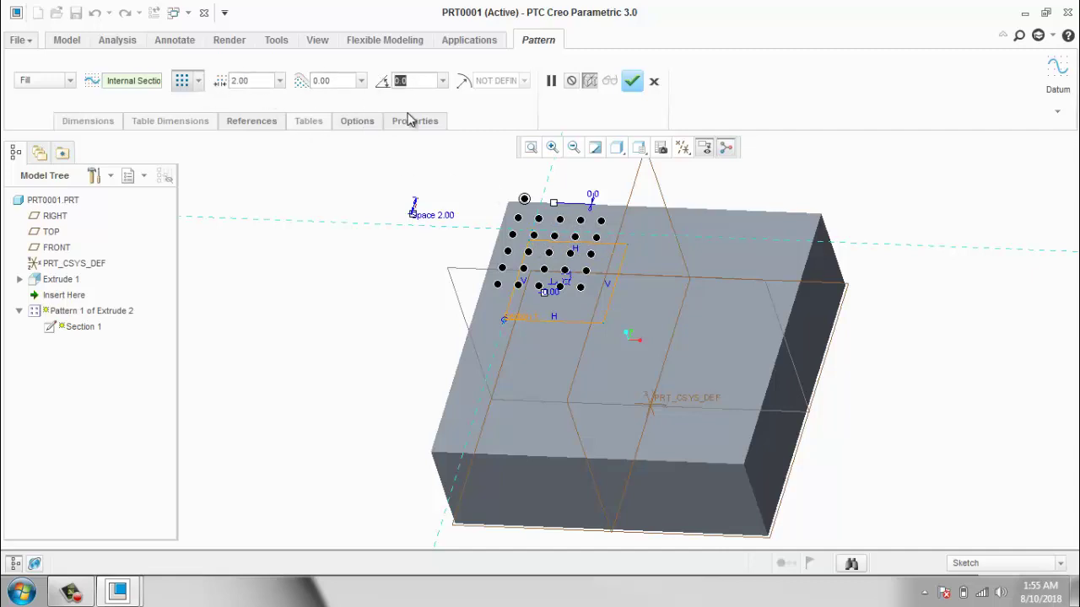
left_click(632, 83)
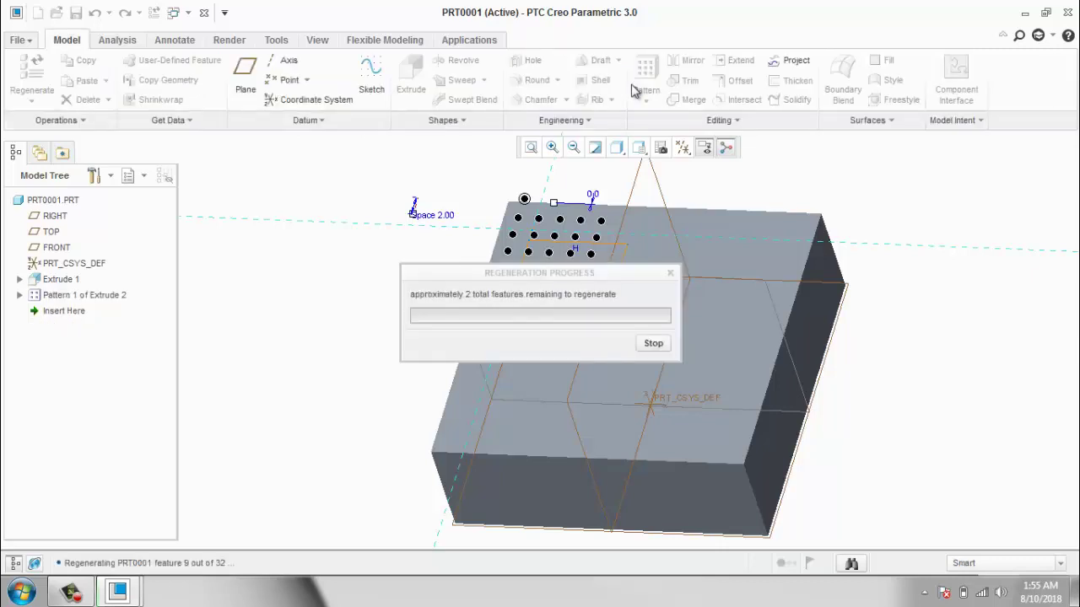
middle_click_drag(327, 222, 351, 242)
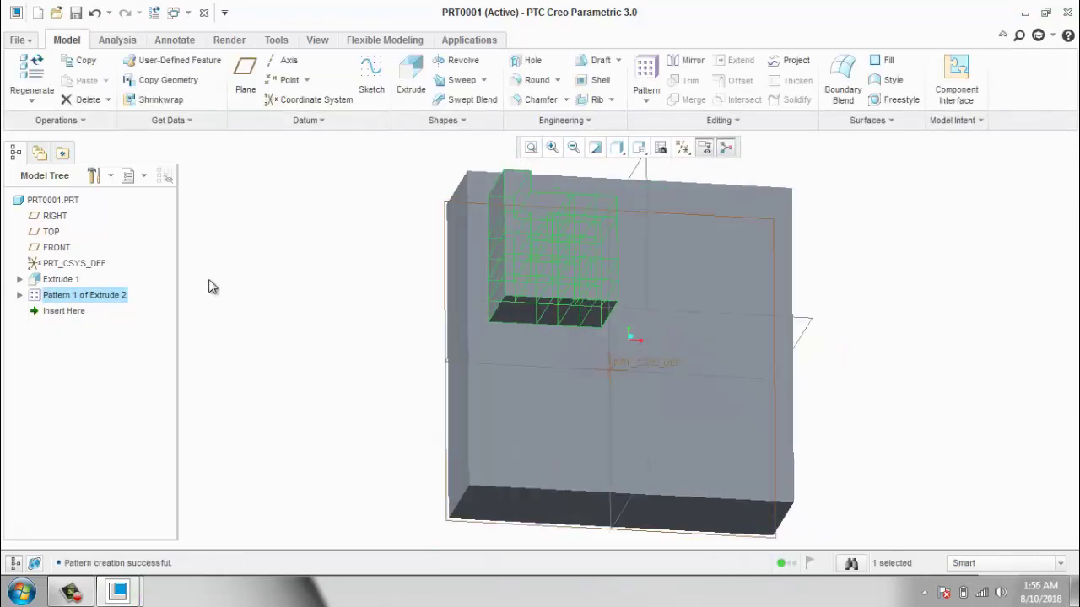
Redefine Pattern 1 of Extrude 2, changing the pin spacing from 2.00 to 5.00.
right_click(122, 302)
left_click(173, 322)
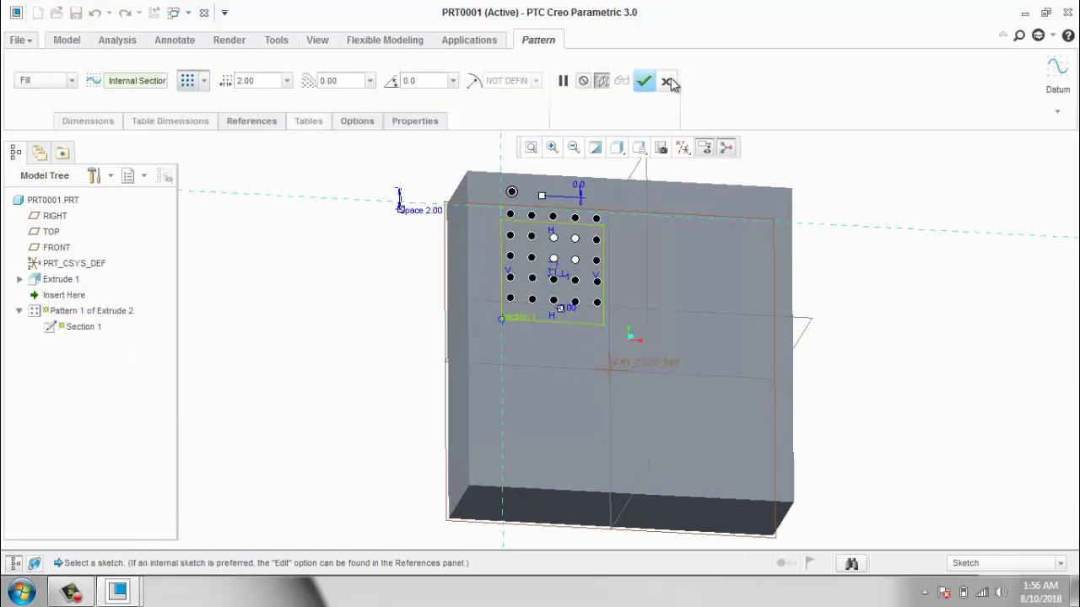
left_click(643, 81)
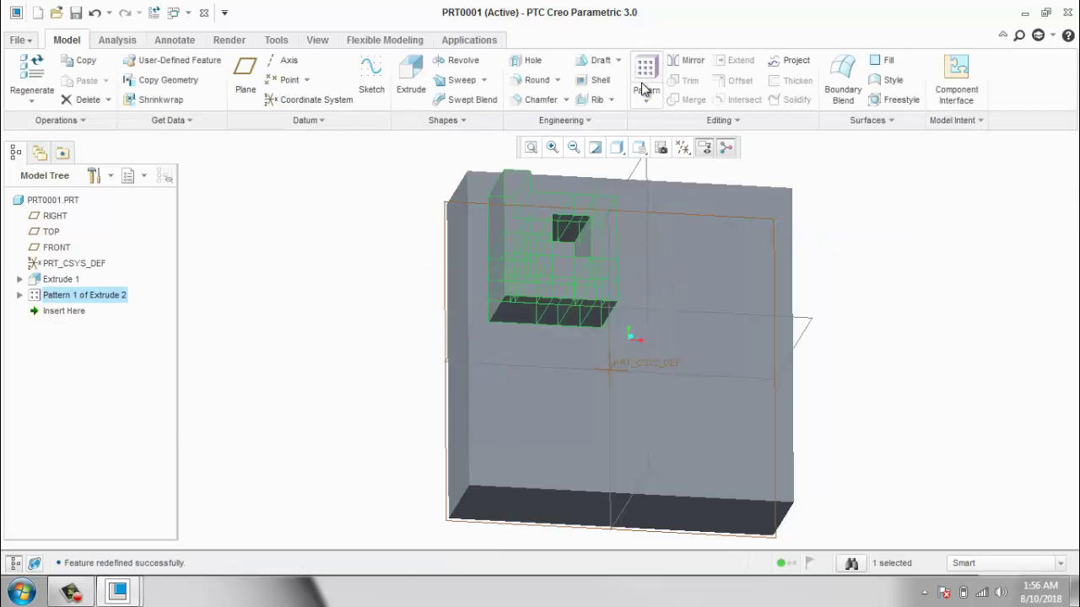
mouse_move(422, 258)
middle_mouse_down()
mouse_move(371, 262)
mouse_move(381, 264)
middle_mouse_up()
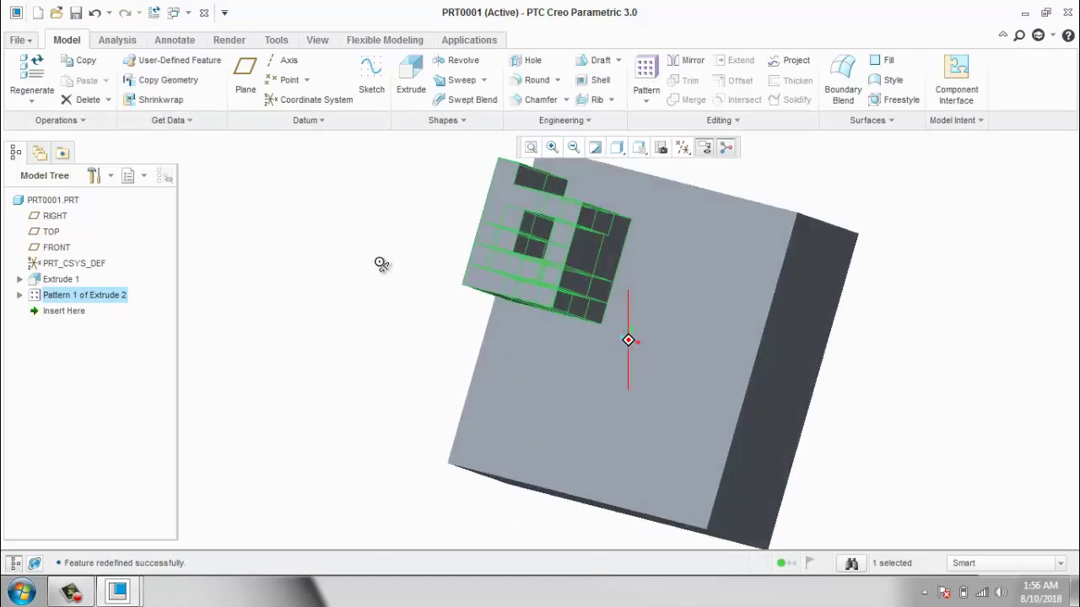
right_click(84, 295)
left_click(140, 317)
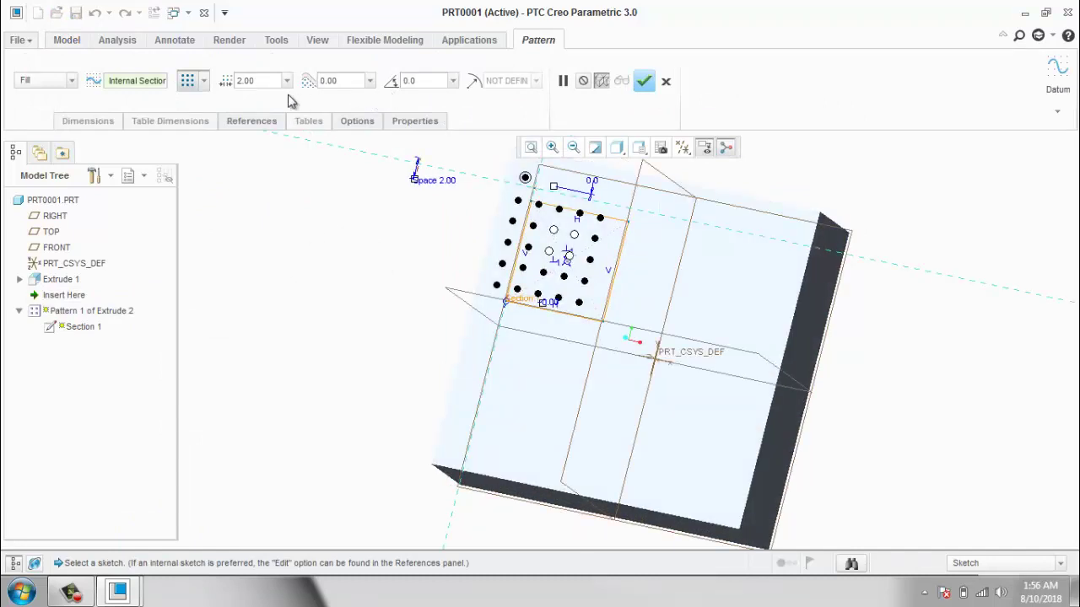
left_click_drag(265, 81, 218, 82)
type("5")
key("Return")
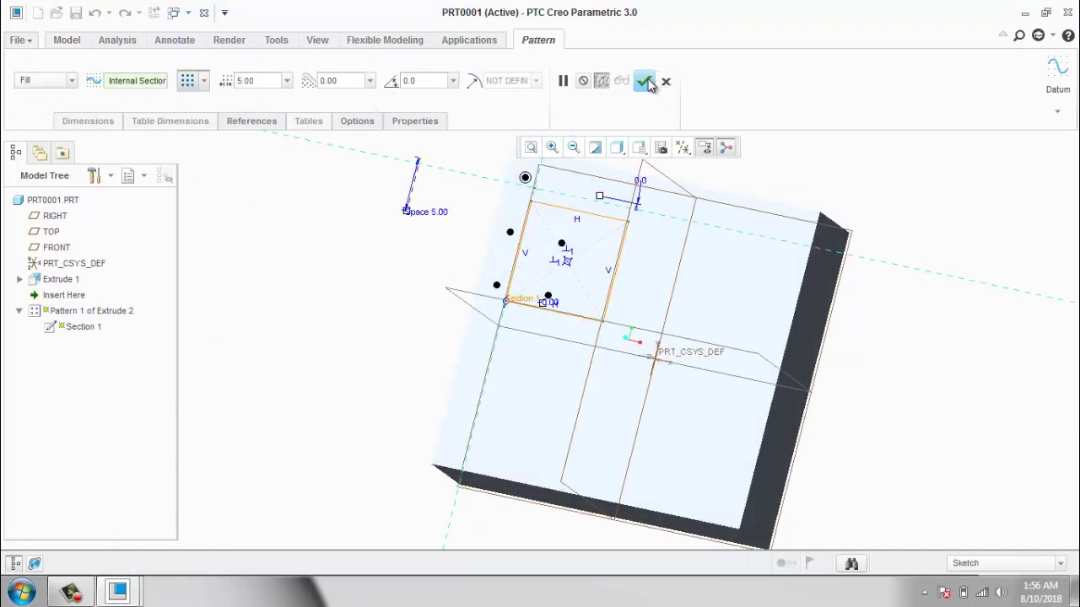
left_click(645, 81)
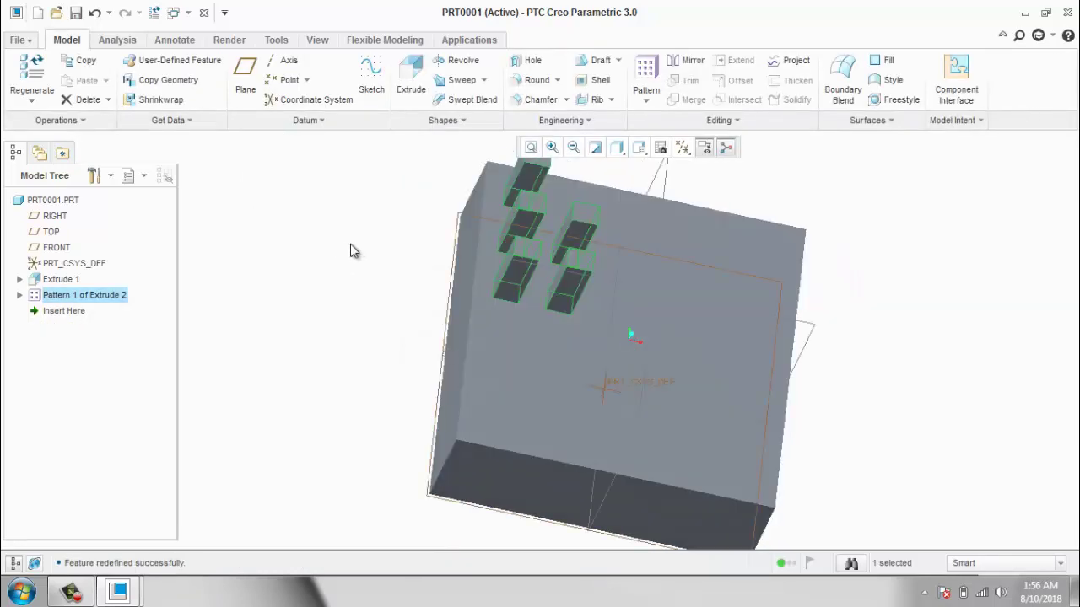
Delete the fill pattern, keeping the original single pin.
right_click(119, 302)
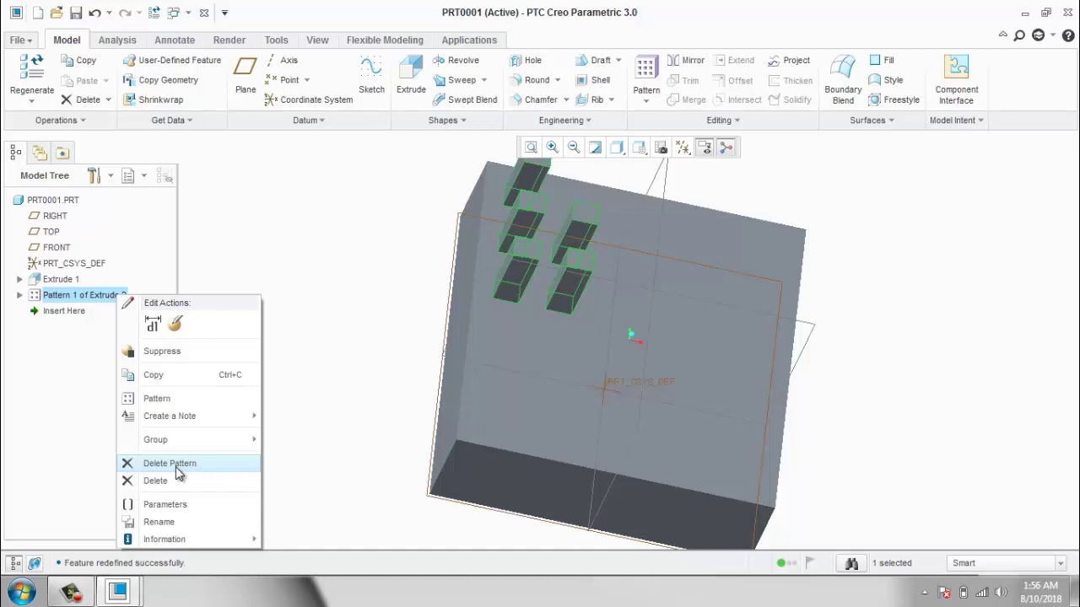
left_click(179, 474)
mouse_move(380, 360)
middle_mouse_down()
mouse_move(358, 330)
mouse_move(458, 162)
middle_mouse_up()
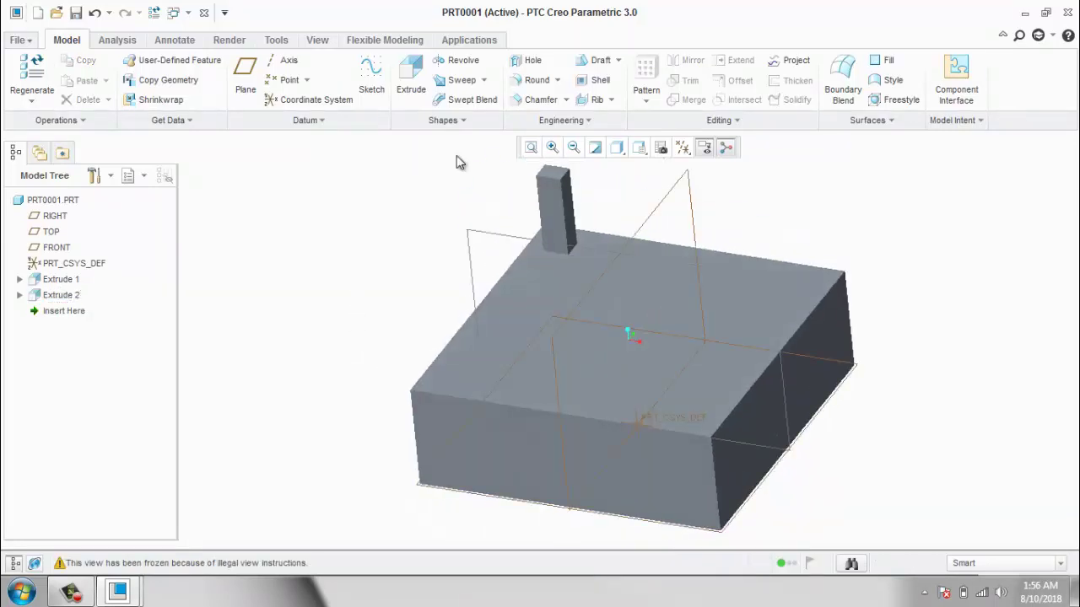
Start a new pattern of the pin feature Extrude 2.
left_click(55, 296)
left_click(647, 101)
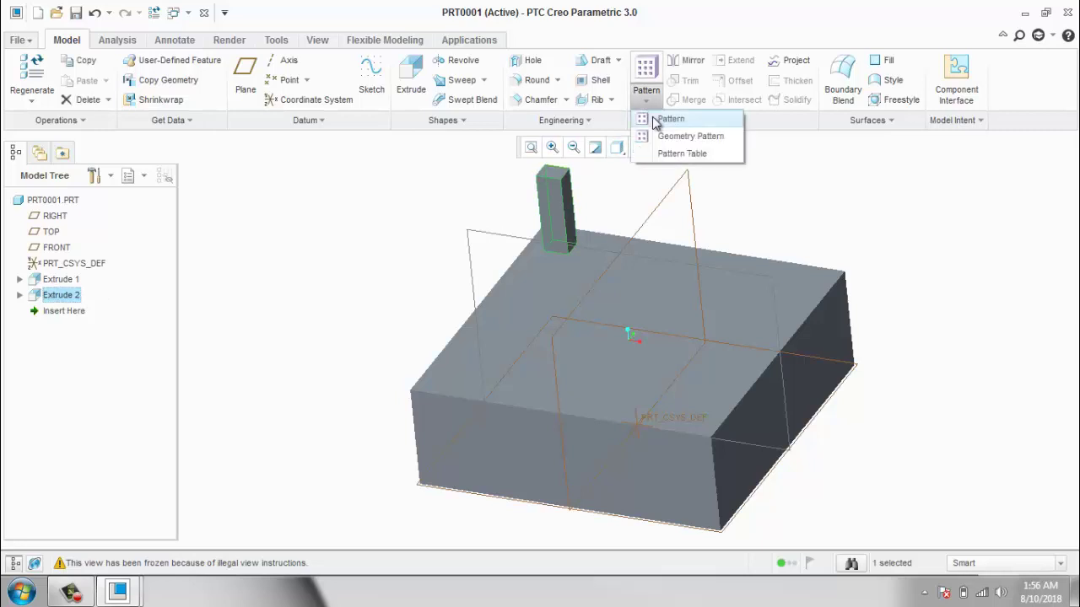
left_click(651, 116)
Switch to a Curve pattern and start sketching its curve on the block's top face.
left_click(73, 81)
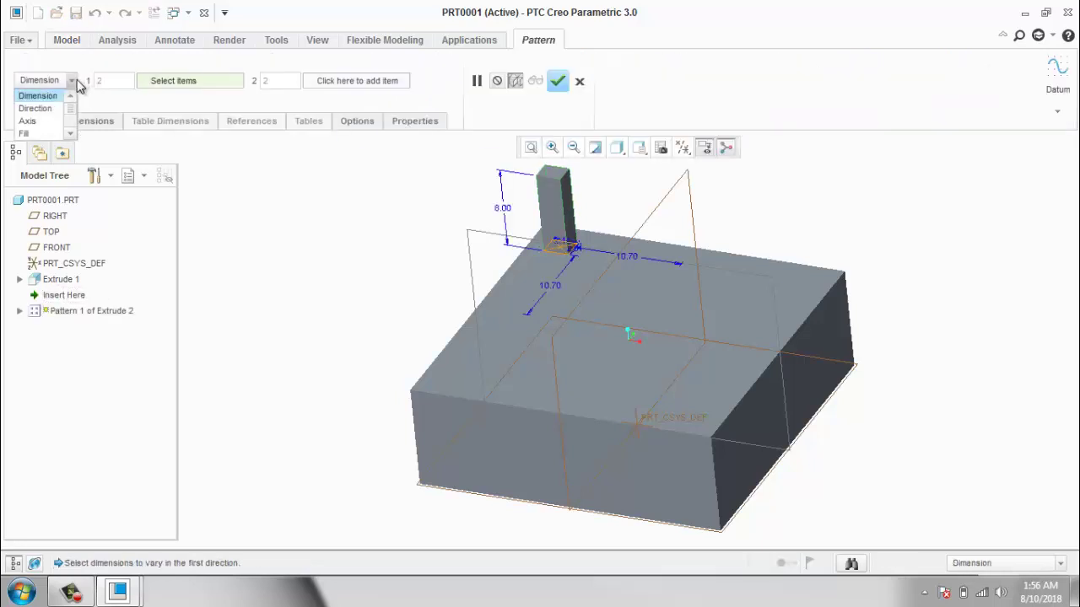
scroll(54, 135, "down", 1)
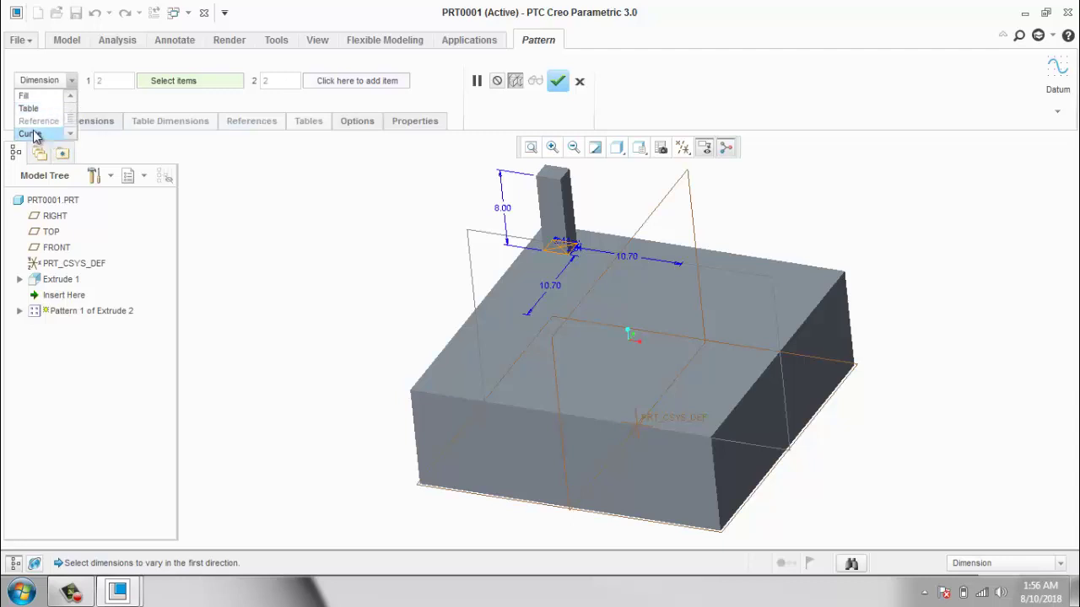
scroll(72, 138, "down", 1)
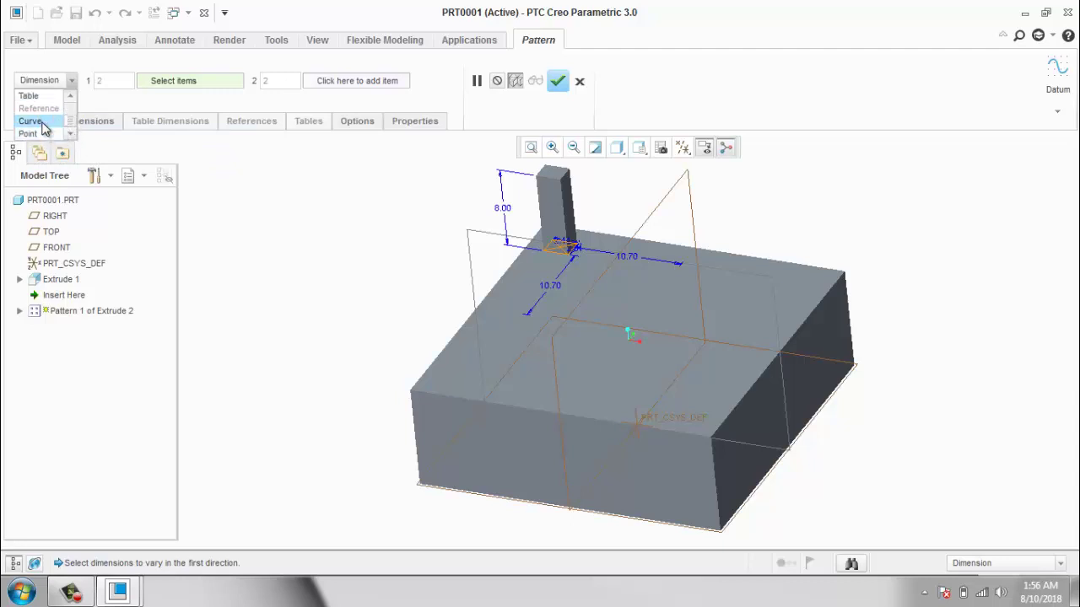
left_click(42, 121)
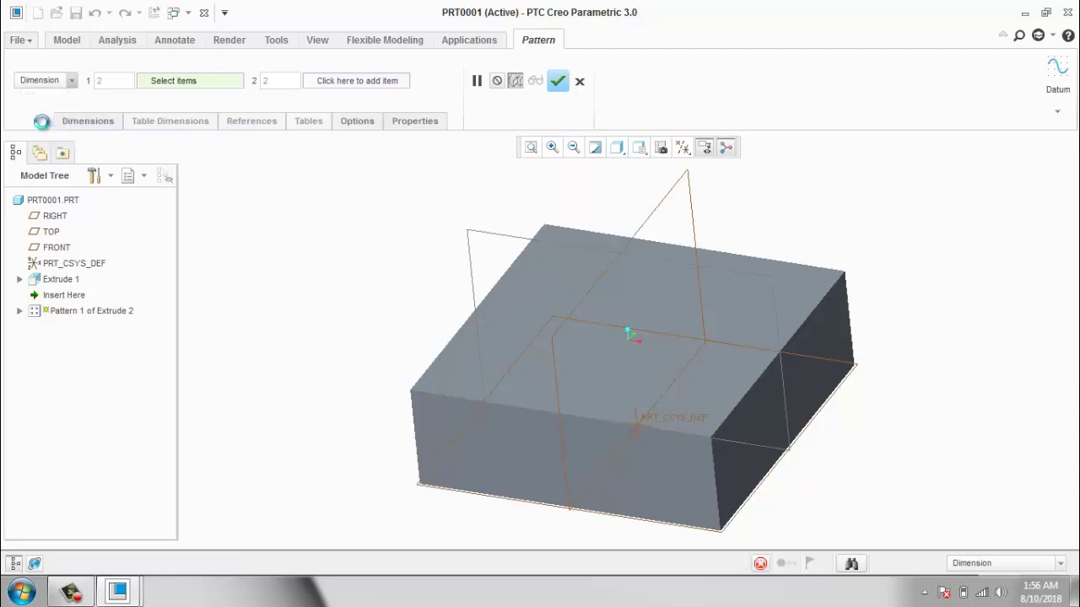
left_click(239, 125)
left_click(428, 173)
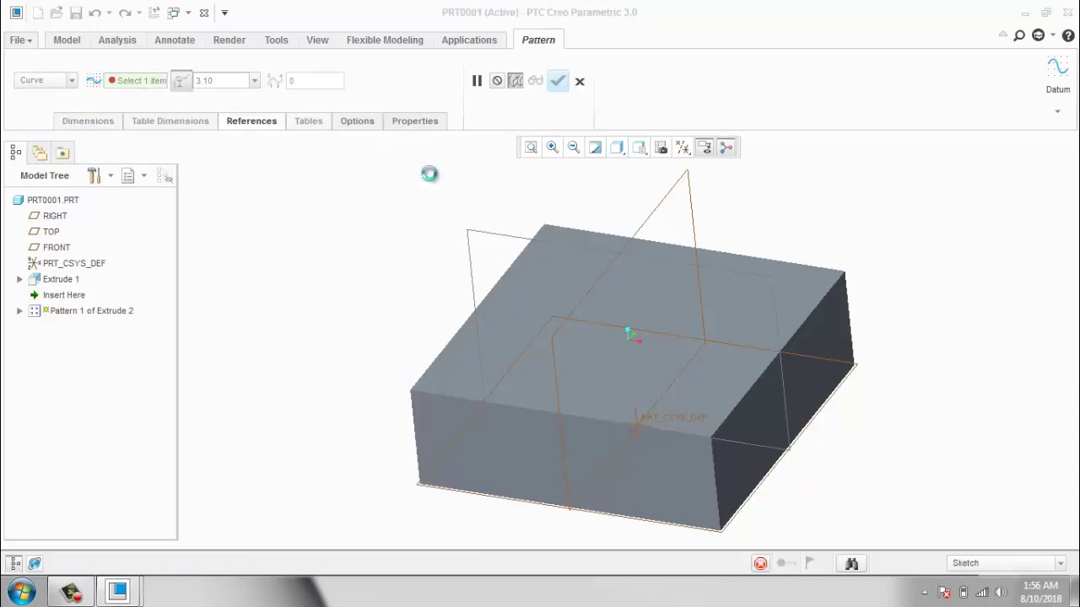
left_click(585, 312)
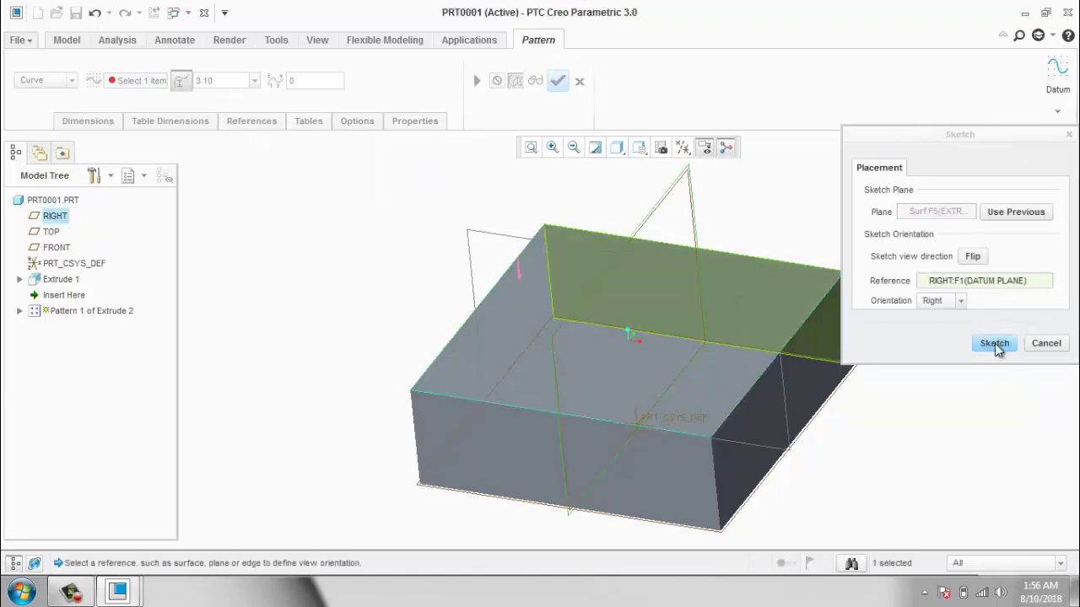
left_click(993, 343)
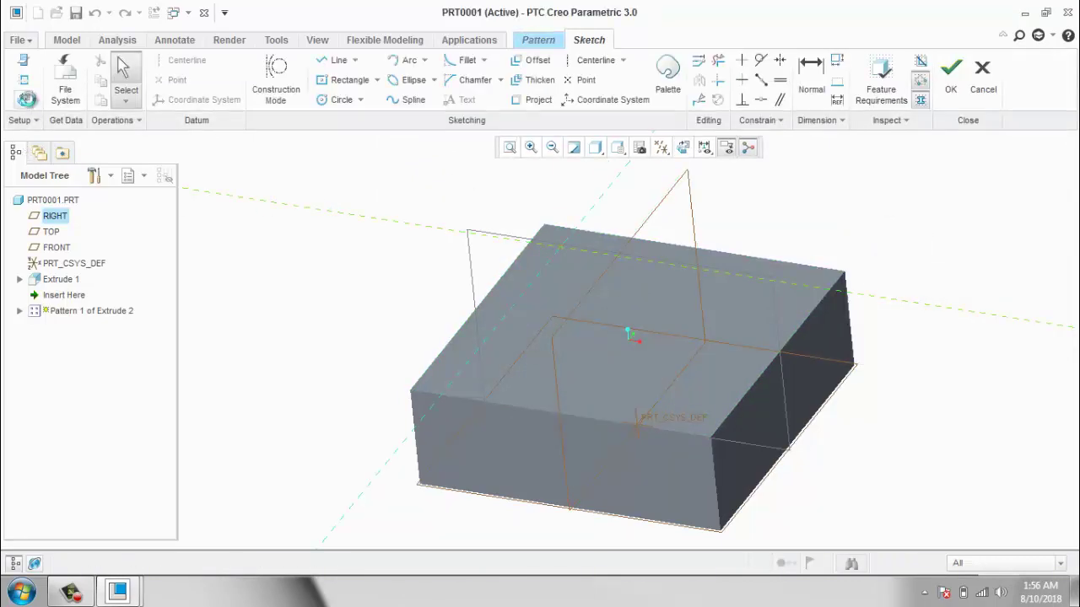
Sketch a circle at the origin, then cancel and discard the curve pattern.
left_click(337, 99)
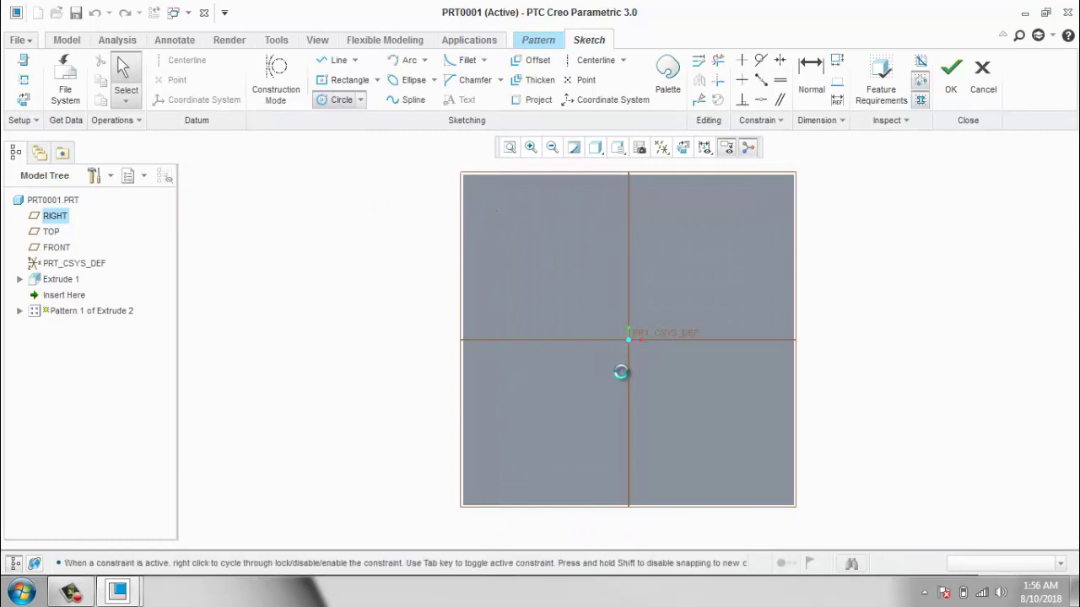
left_click(659, 445)
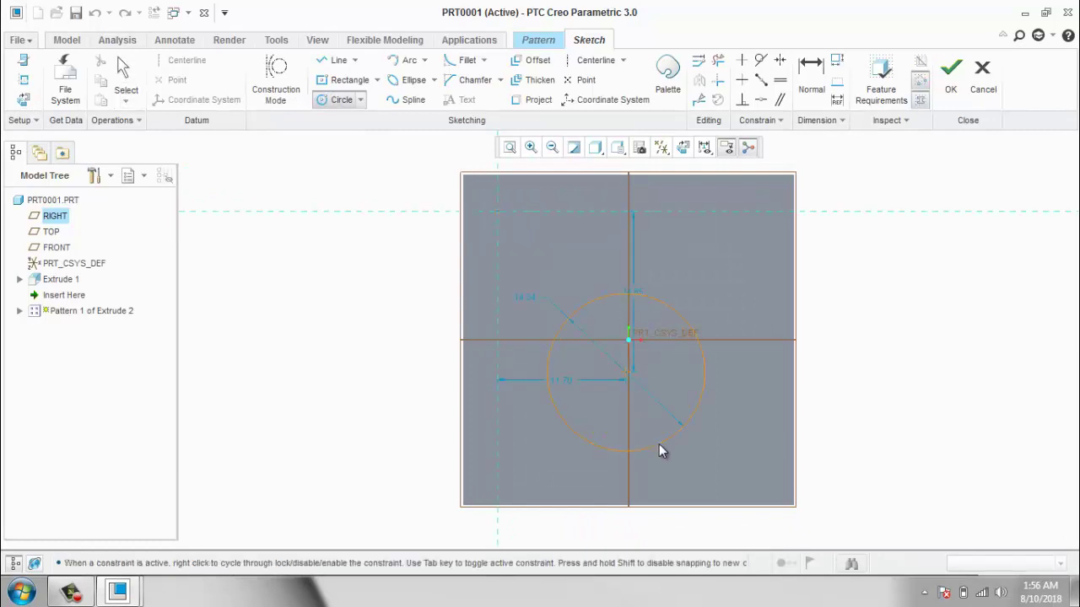
left_click(951, 80)
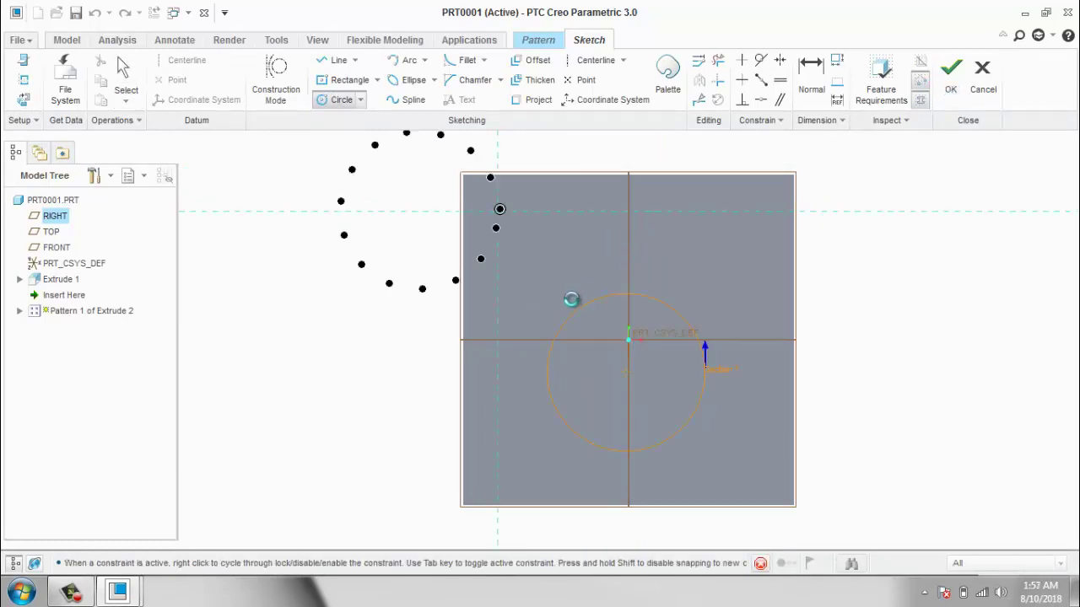
middle_click_drag(453, 293, 570, 316)
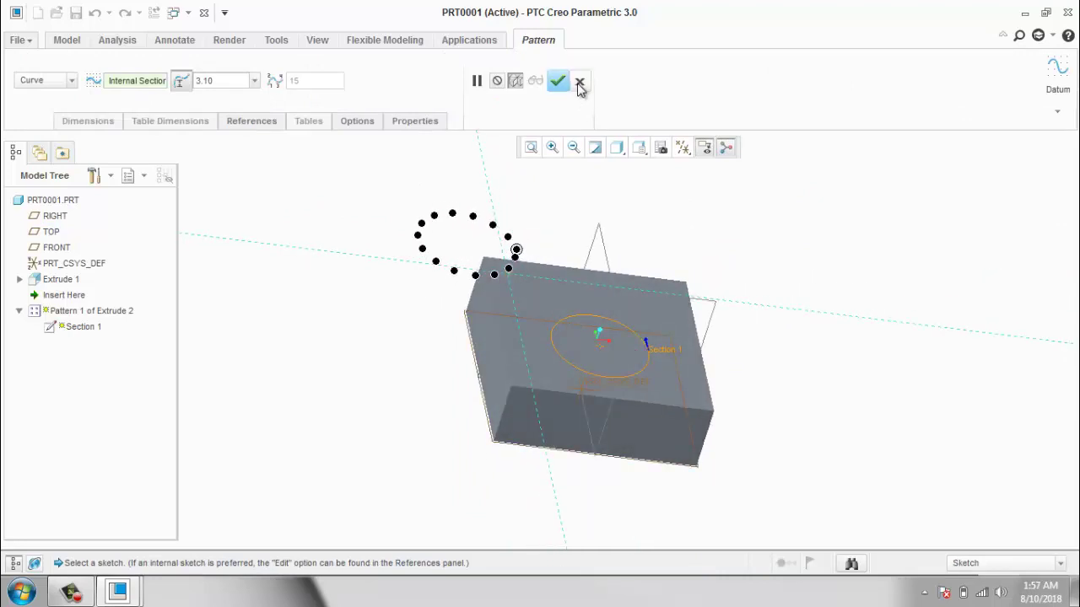
middle_click_drag(552, 272, 565, 334)
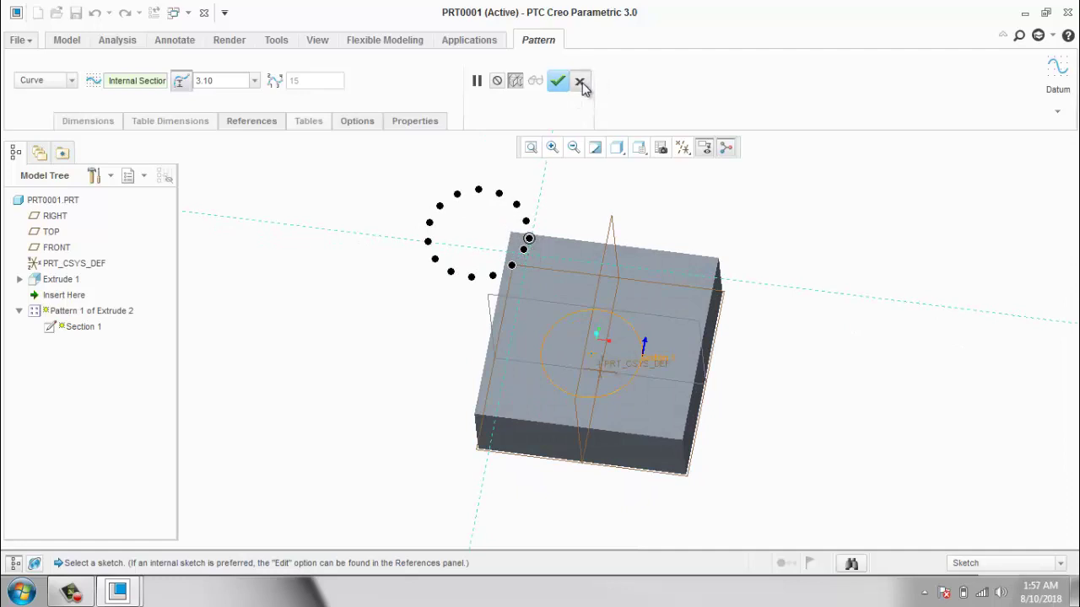
left_click(581, 81)
left_click(538, 321)
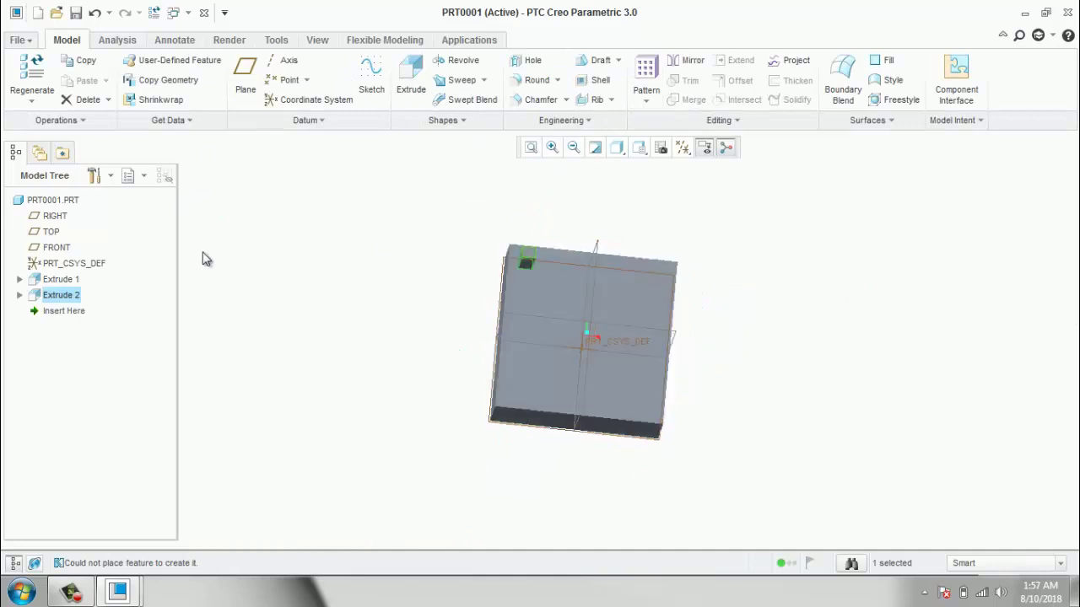
Start a curve-type pattern of the Extrude 2 pin.
double_click(65, 295)
left_click(638, 102)
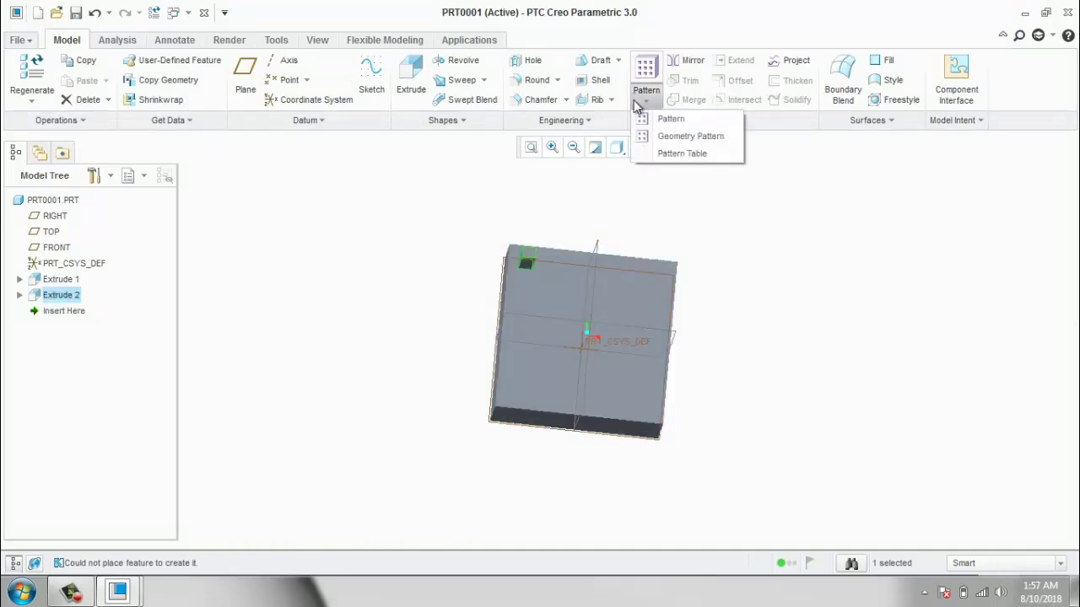
left_click(644, 113)
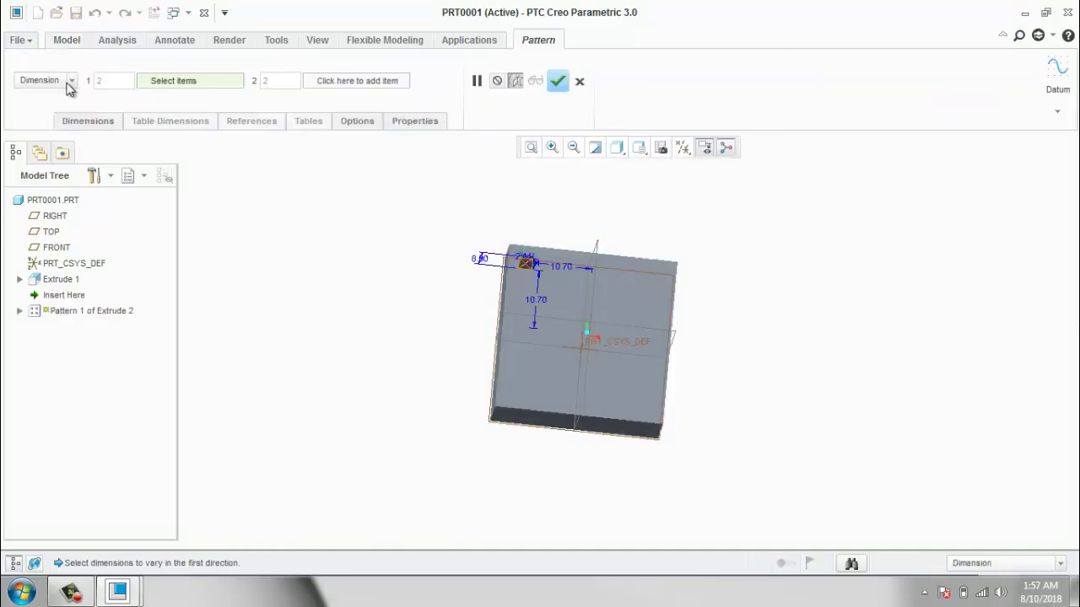
left_click(69, 84)
scroll(55, 126, "down", 1)
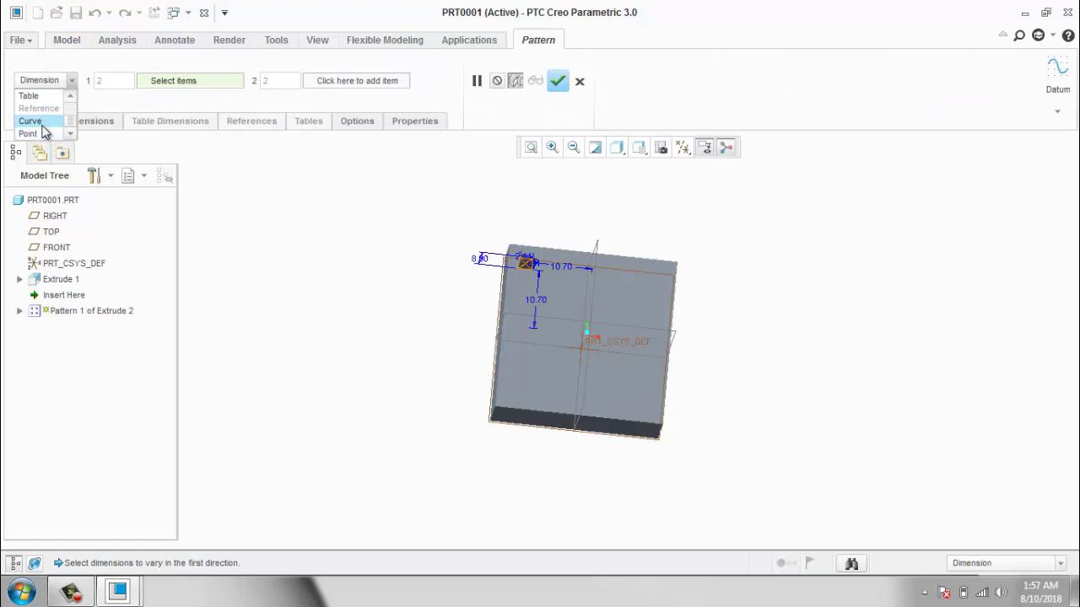
left_click(31, 121)
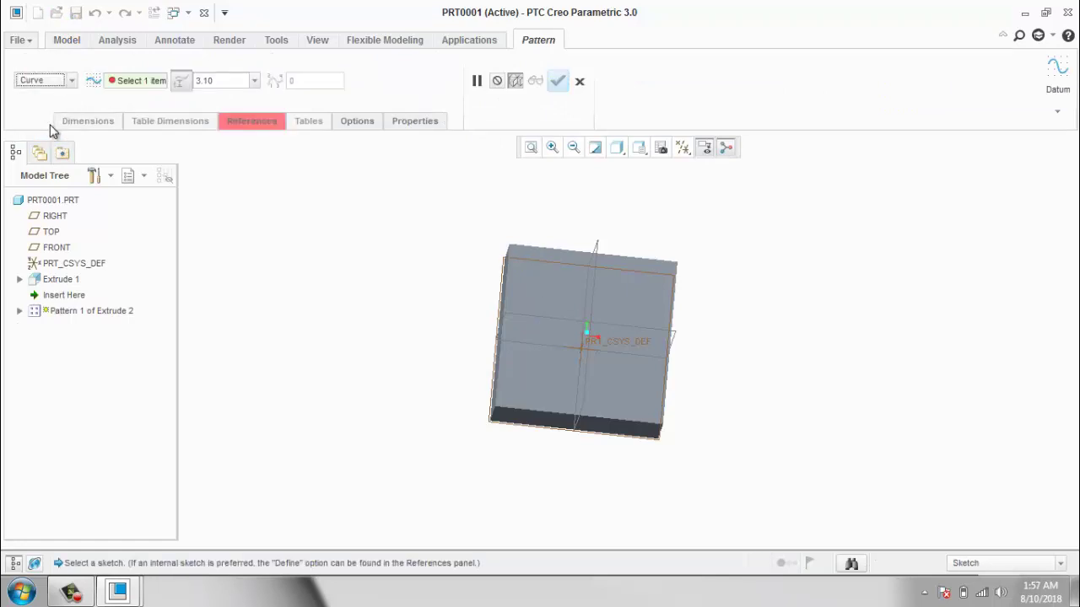
Sketch a three-point spline across the block's top face as the pattern curve.
left_click(258, 123)
left_click(427, 177)
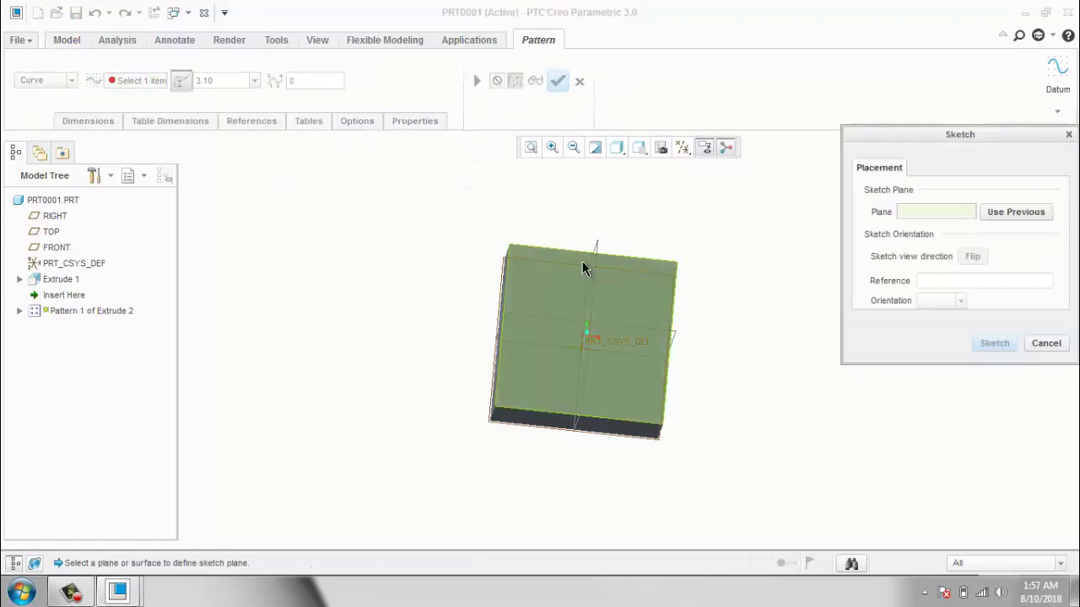
left_click(582, 261)
left_click(999, 344)
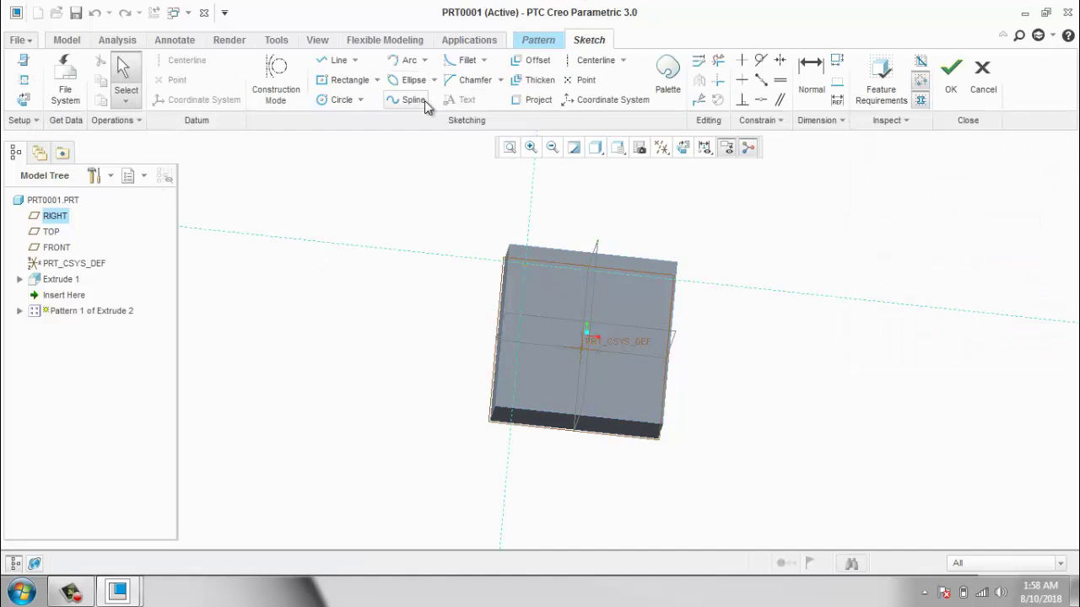
left_click(421, 102)
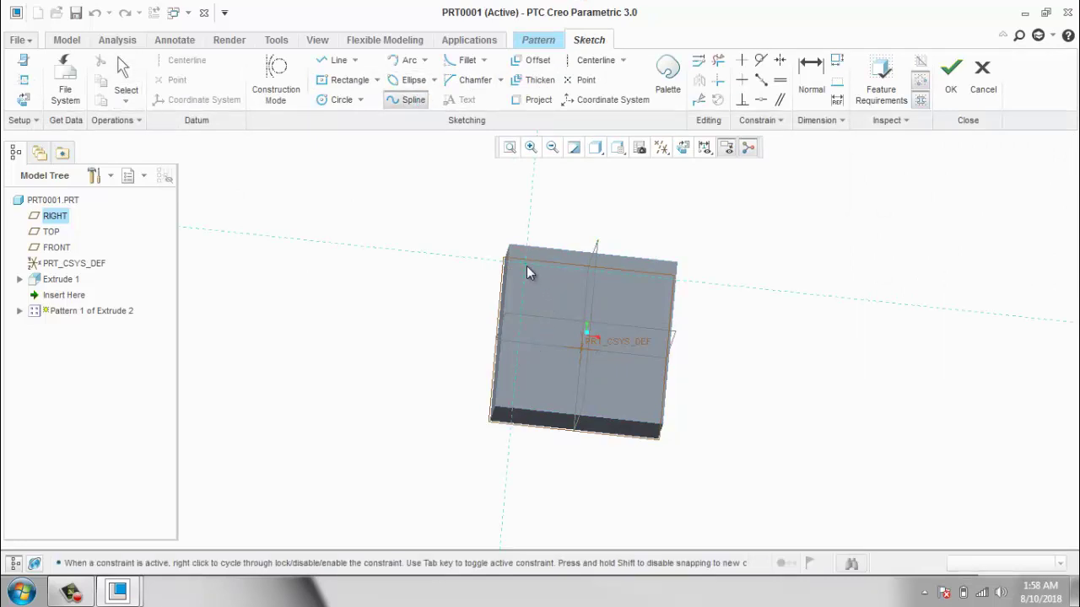
left_click(604, 296)
left_click(623, 352)
left_click(637, 390)
middle_click(665, 354)
Accept the spline and finish the curve pattern of 13 pins spaced 3.10 apart.
left_click(949, 91)
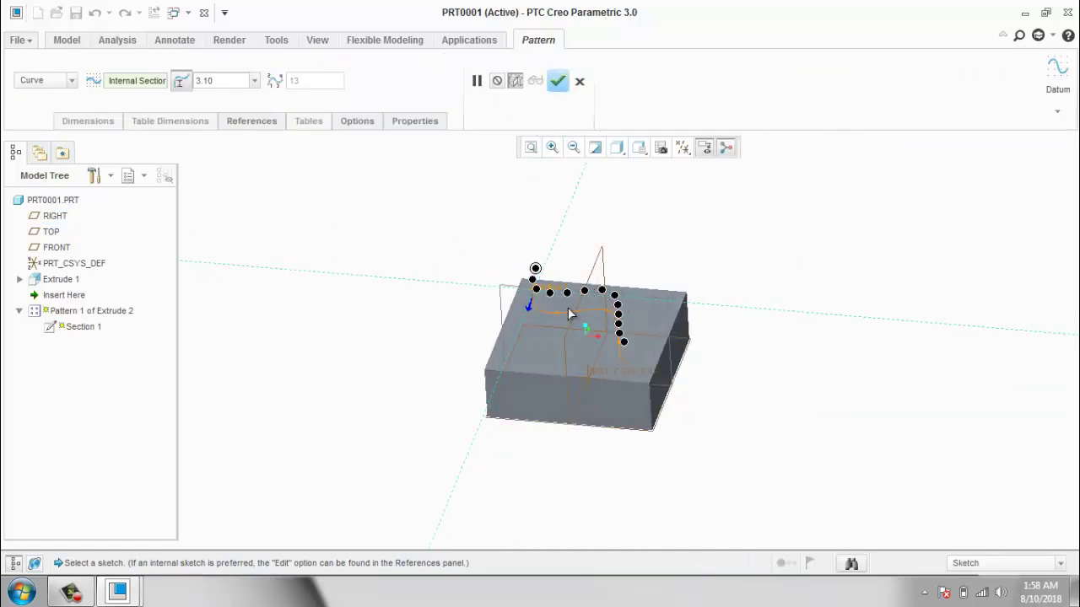
left_click(557, 80)
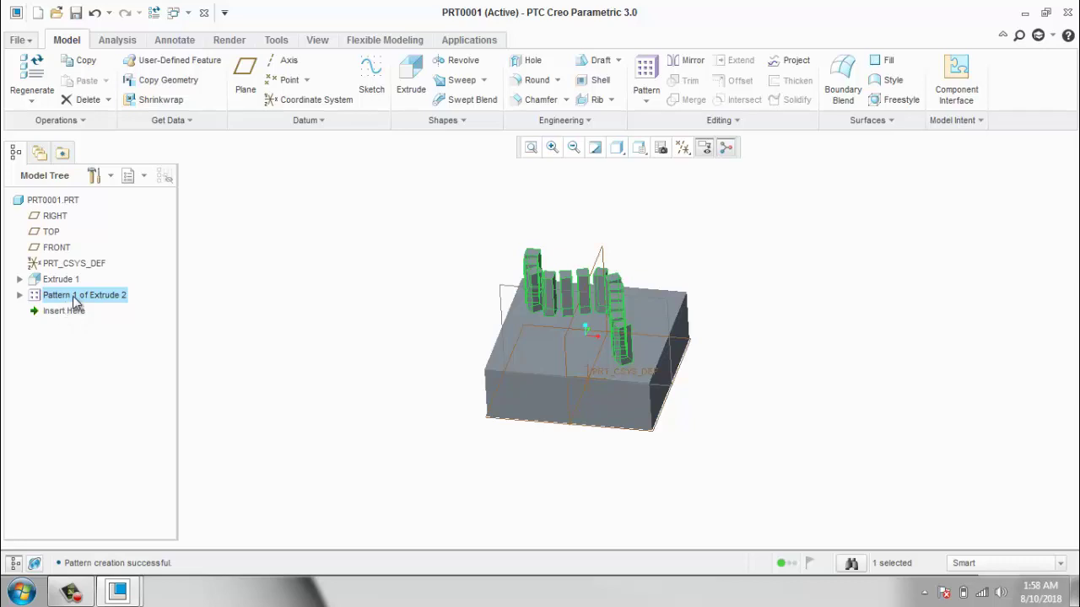
right_click(72, 296)
Reopen Pattern 1's definition, edit its spacing value and reapply it.
left_click(128, 325)
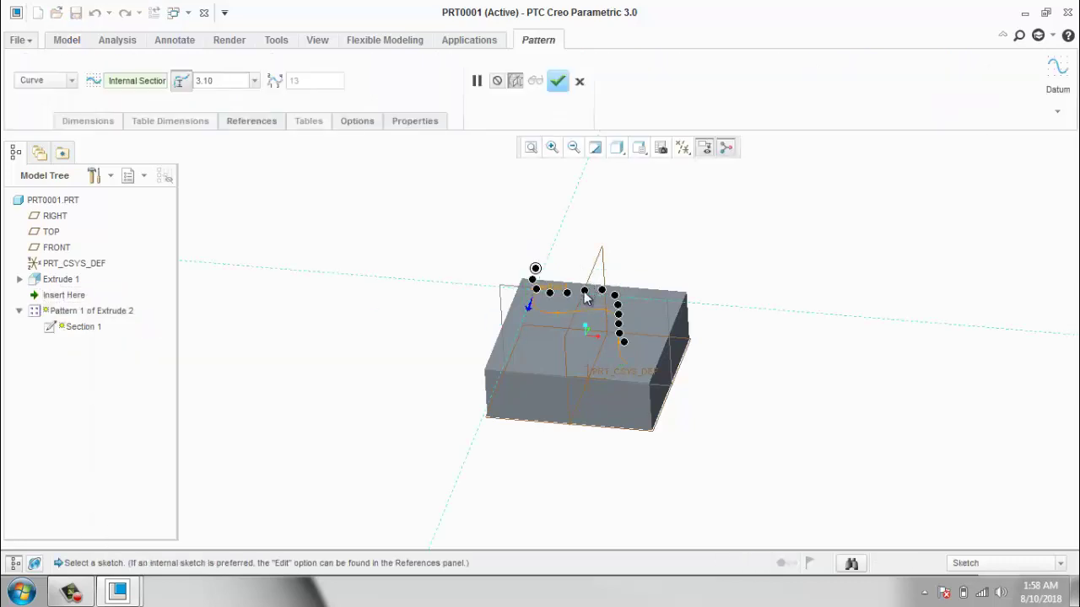
left_click_drag(227, 82, 162, 82)
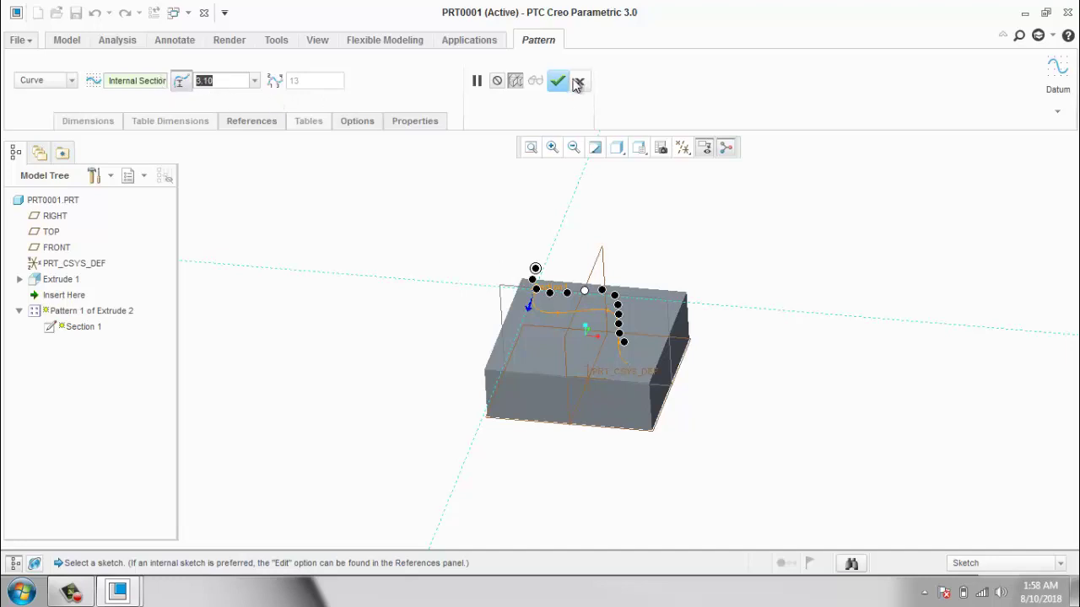
left_click(557, 81)
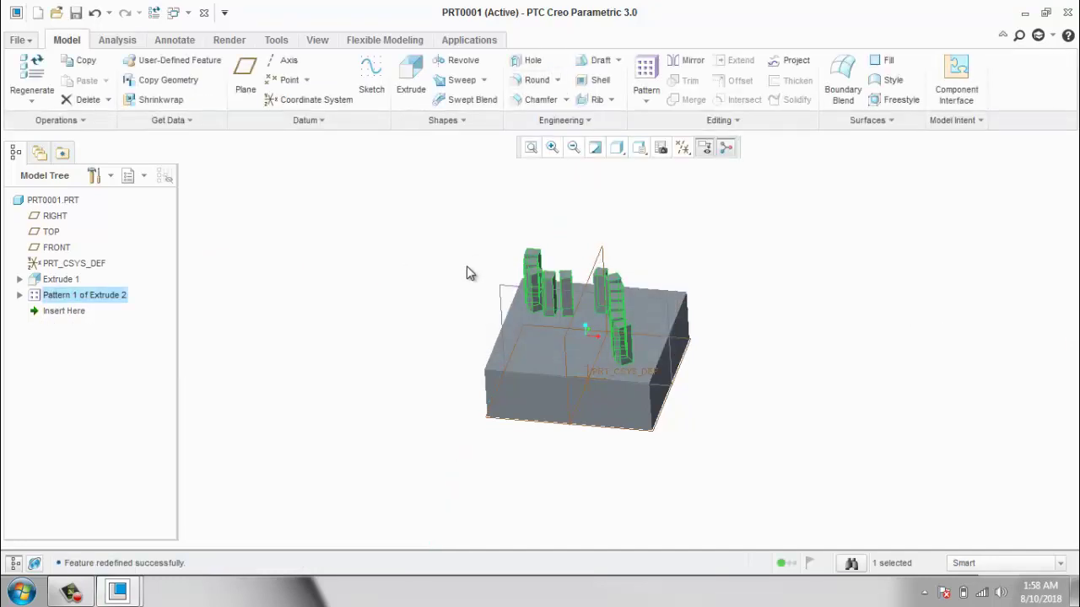
Delete the curve pattern, keeping the original pin, and reselect the Extrude 2 pin.
right_click(463, 308)
middle_click_drag(393, 301, 374, 289)
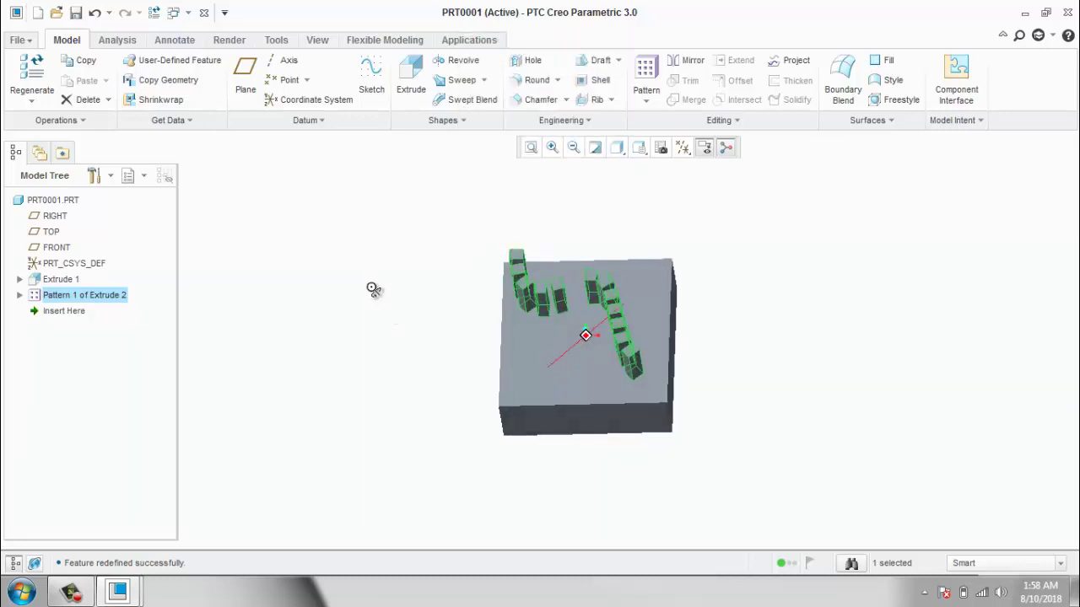
right_click(87, 297)
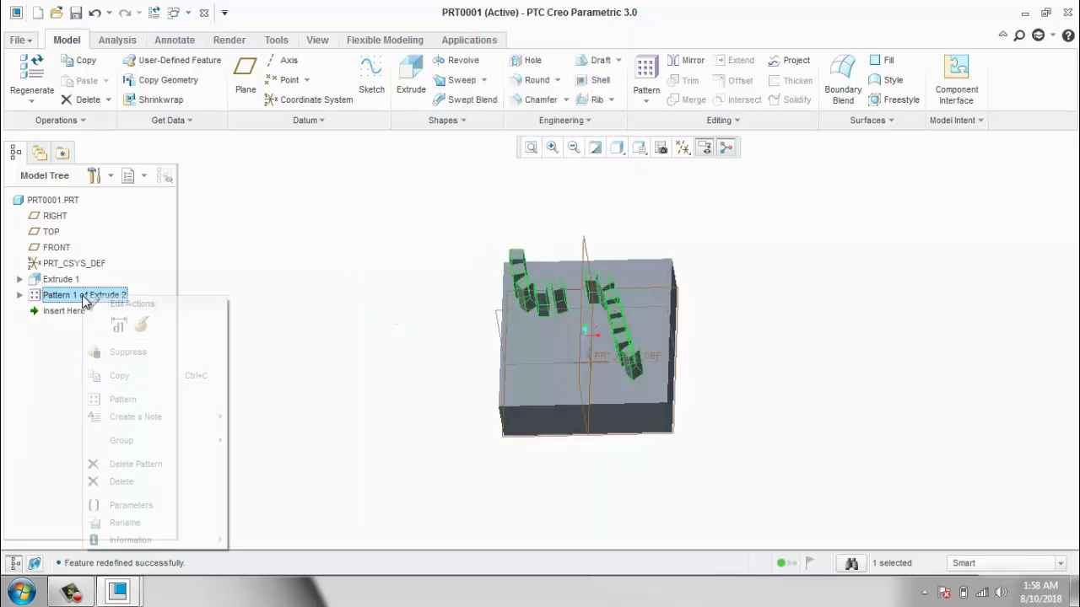
left_click(147, 465)
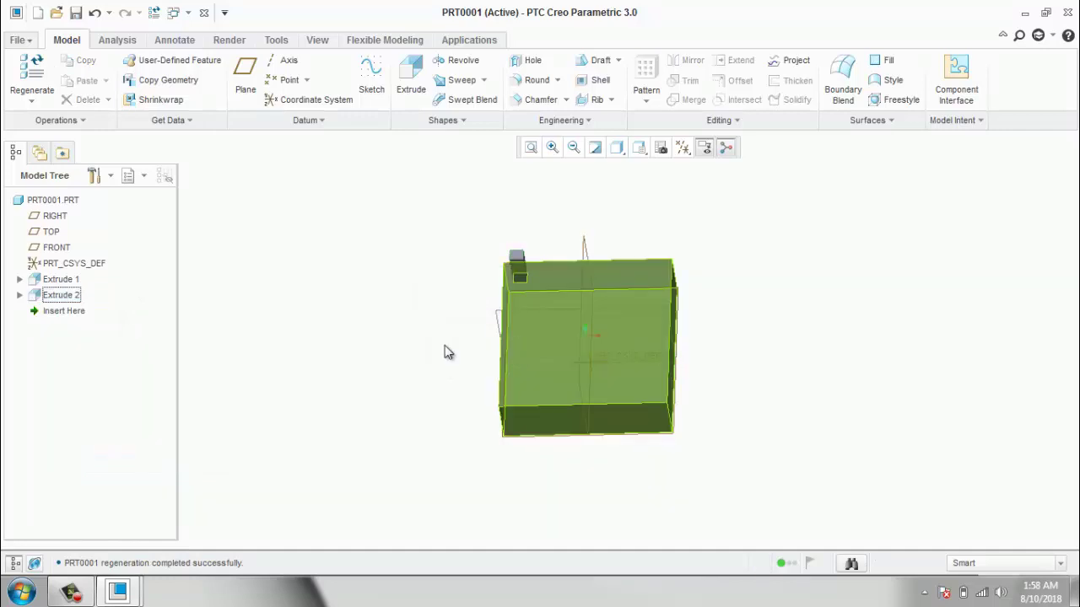
left_click(646, 100)
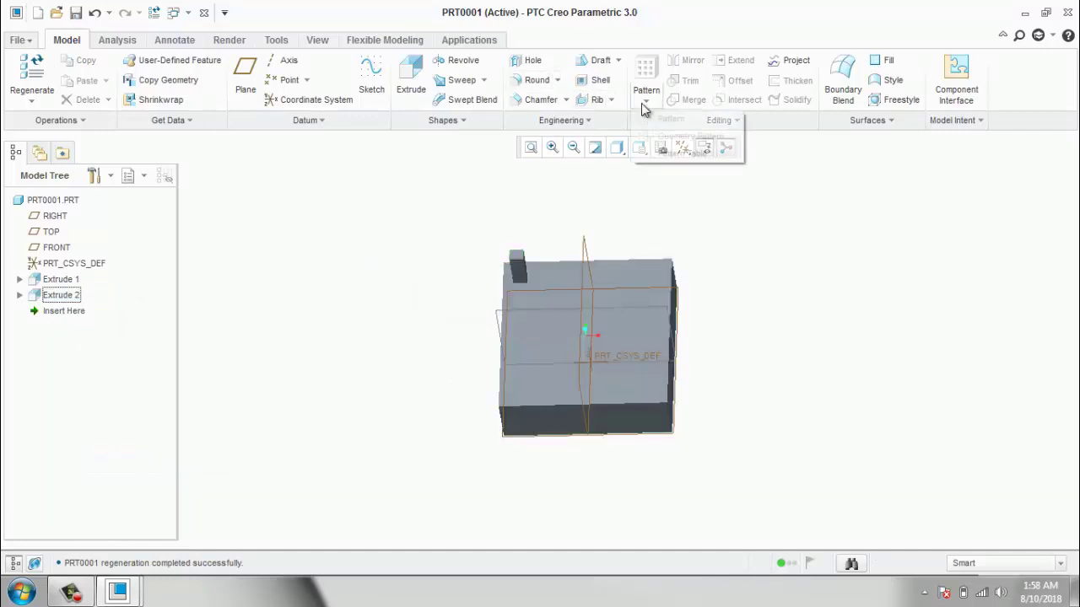
left_click(366, 207)
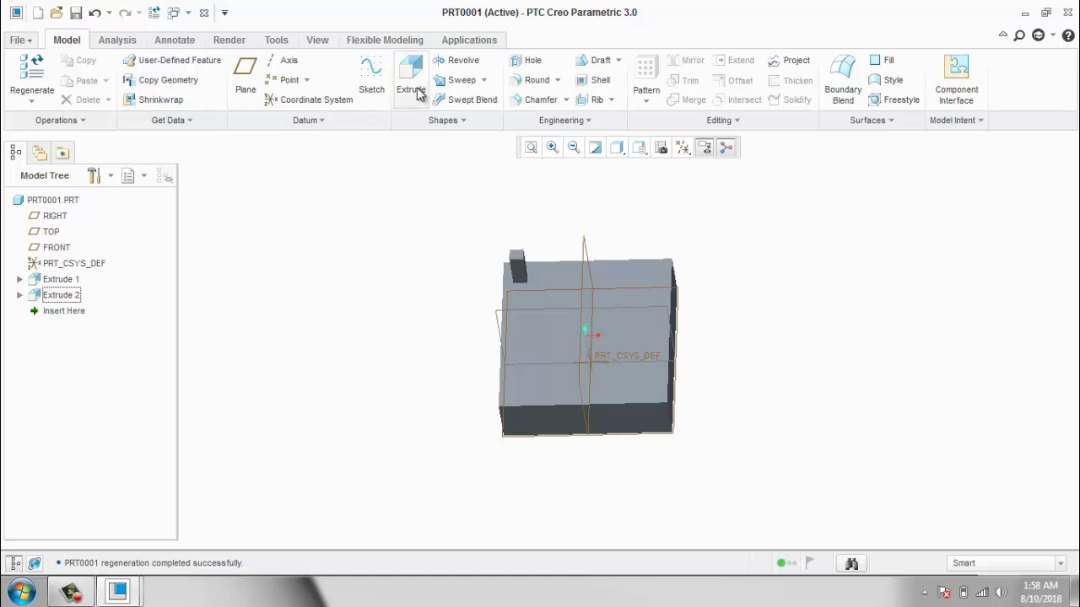
left_click(516, 267)
Start a point-type pattern of the pin with its sketch on the block's top face.
left_click(647, 80)
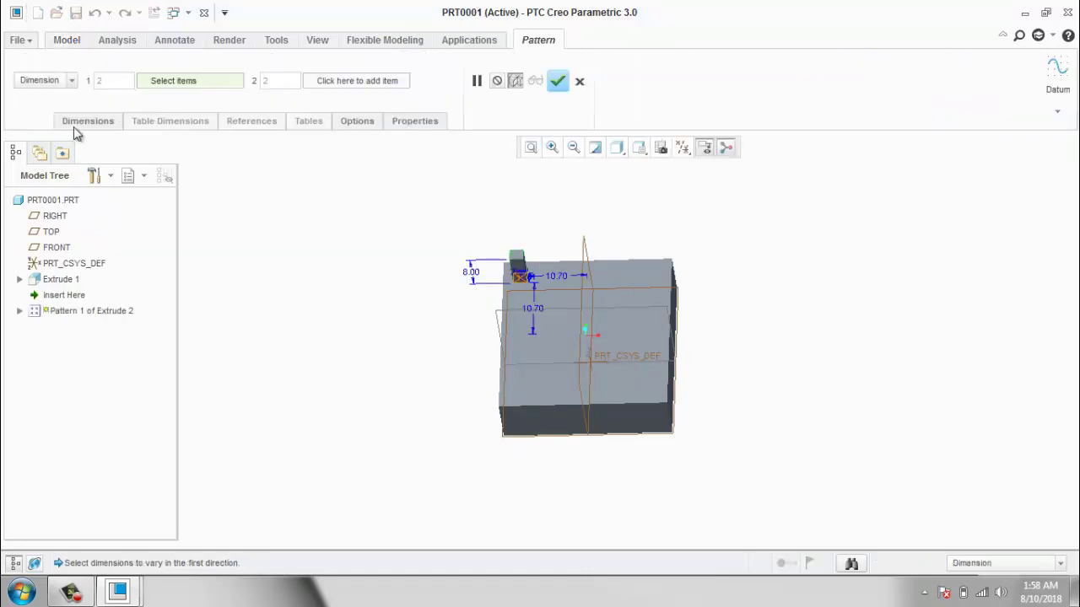
left_click(79, 124)
left_click(56, 82)
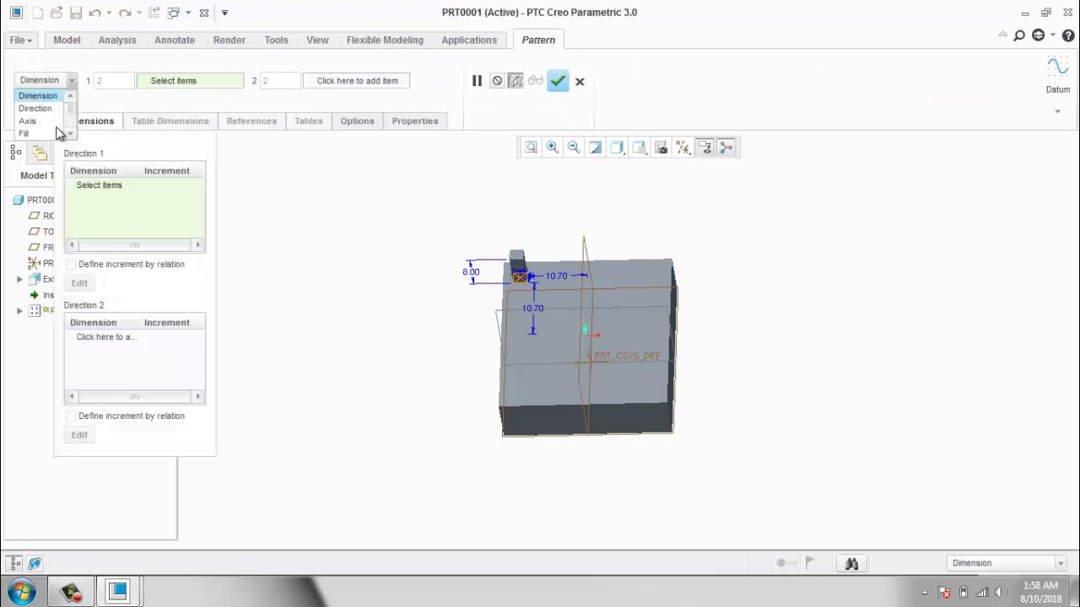
left_click(29, 135)
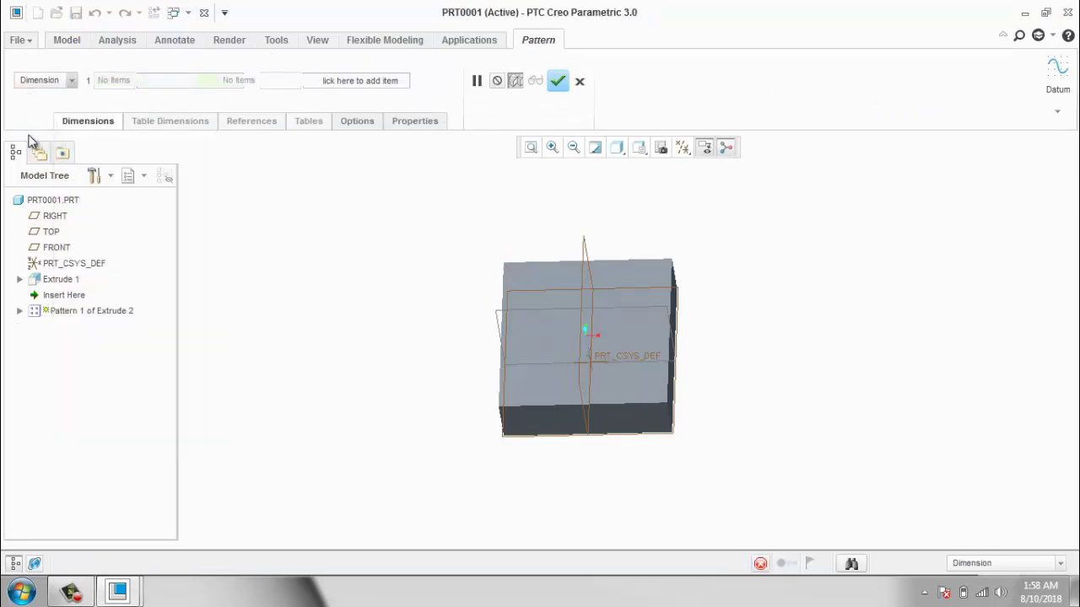
left_click(260, 124)
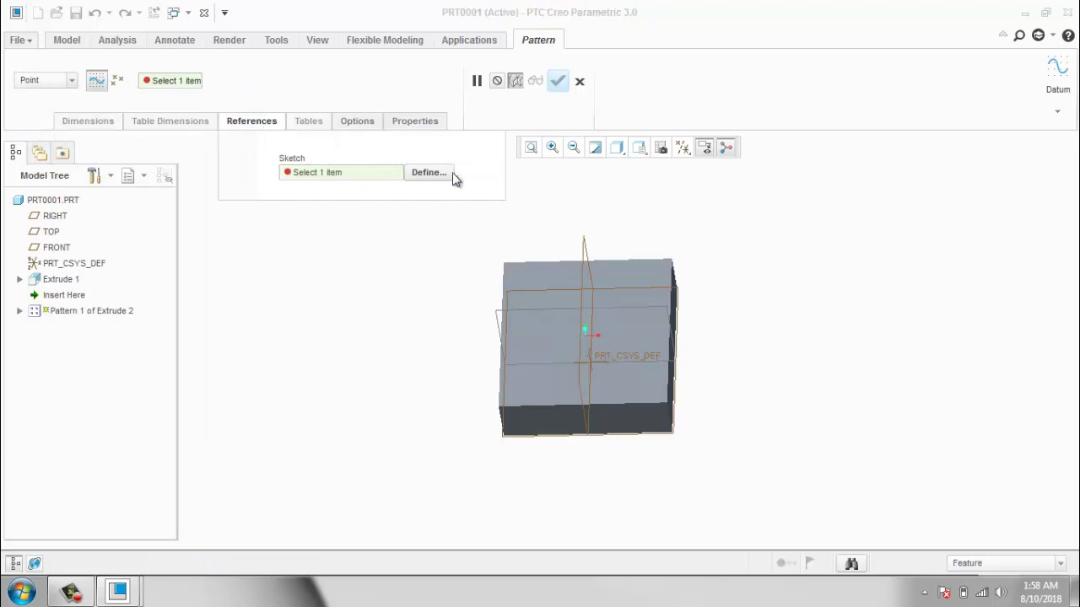
left_click(435, 175)
left_click(539, 279)
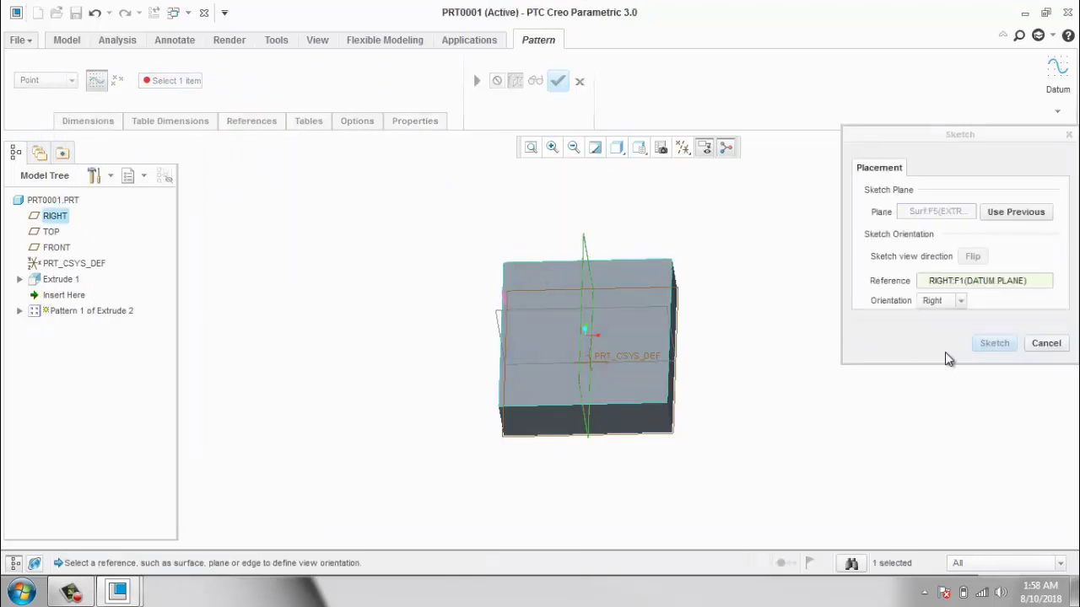
left_click(992, 344)
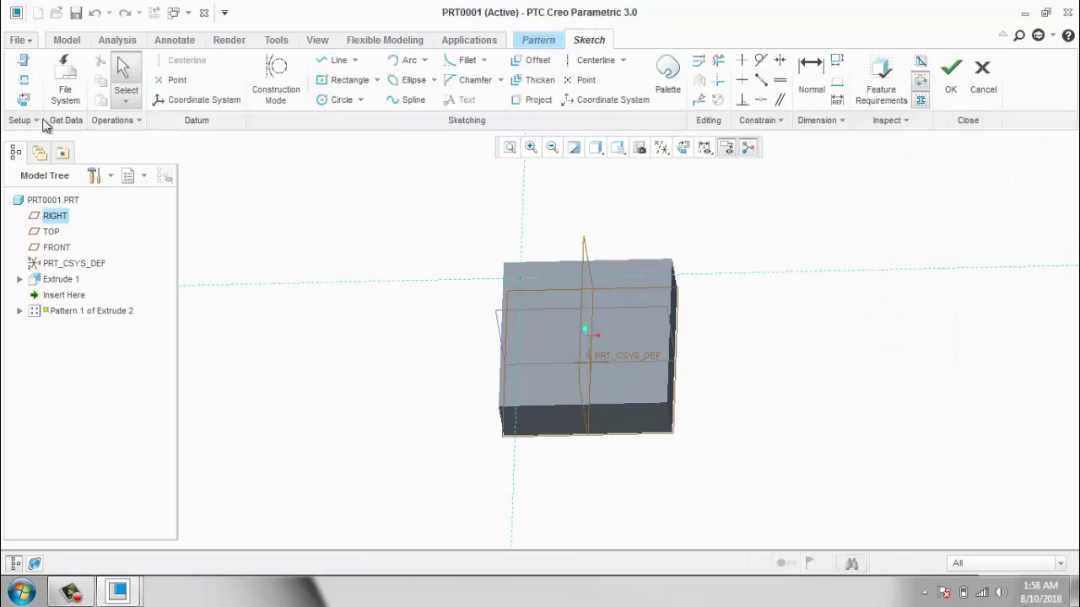
Place the sketch points on the block and confirm the point pattern, giving five pins.
left_click(23, 99)
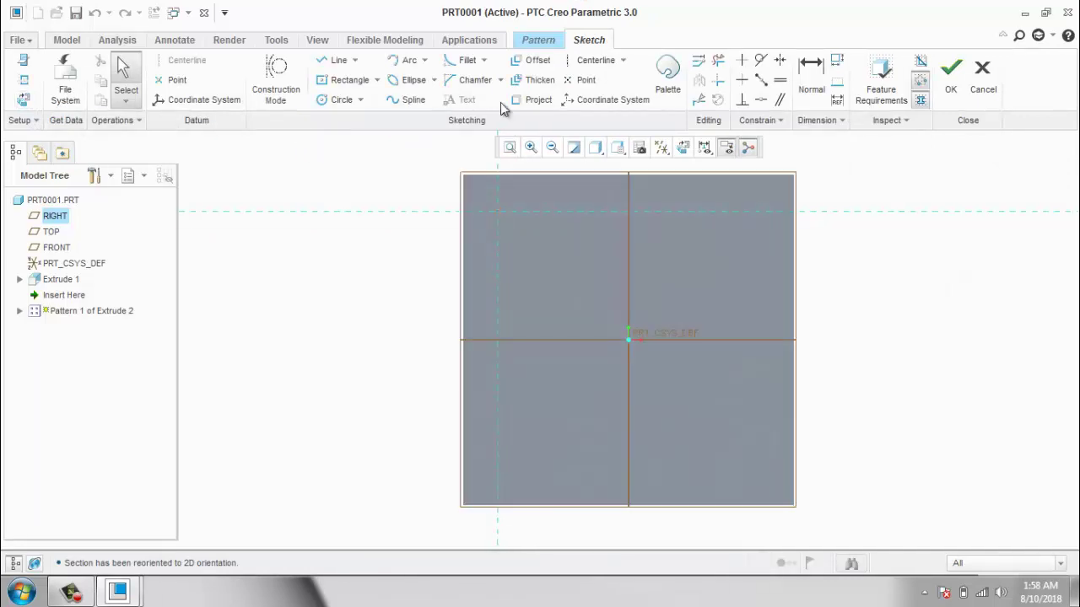
left_click(173, 79)
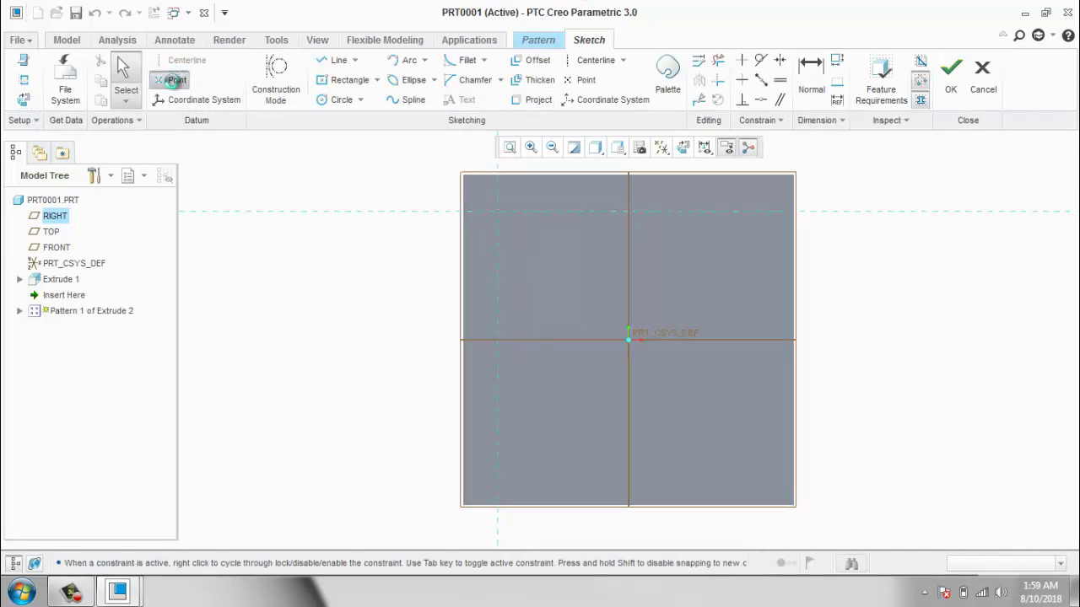
left_click(584, 279)
left_click(697, 312)
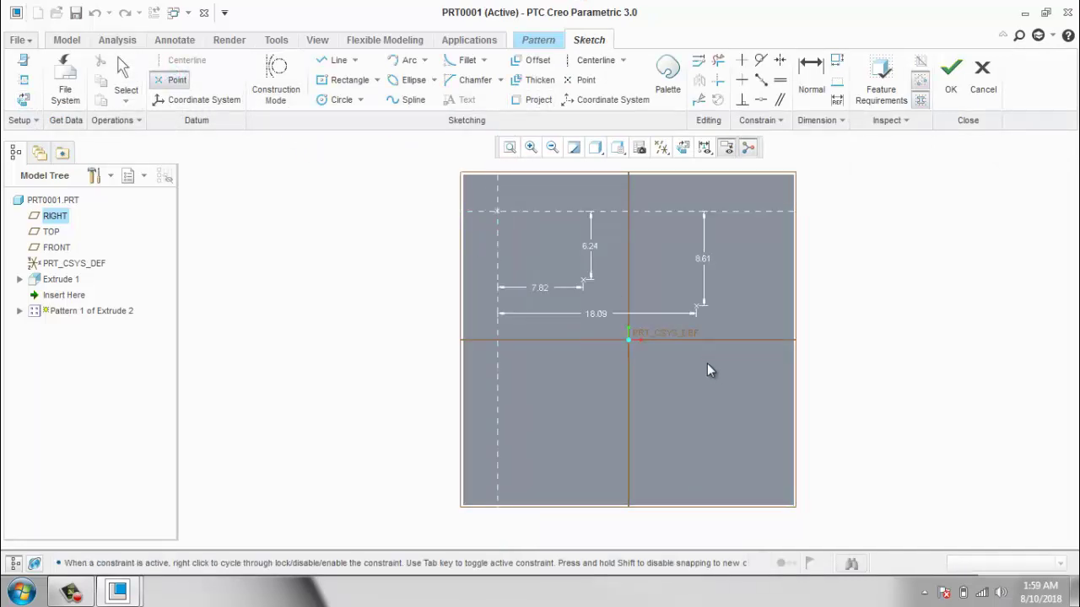
left_click(714, 386)
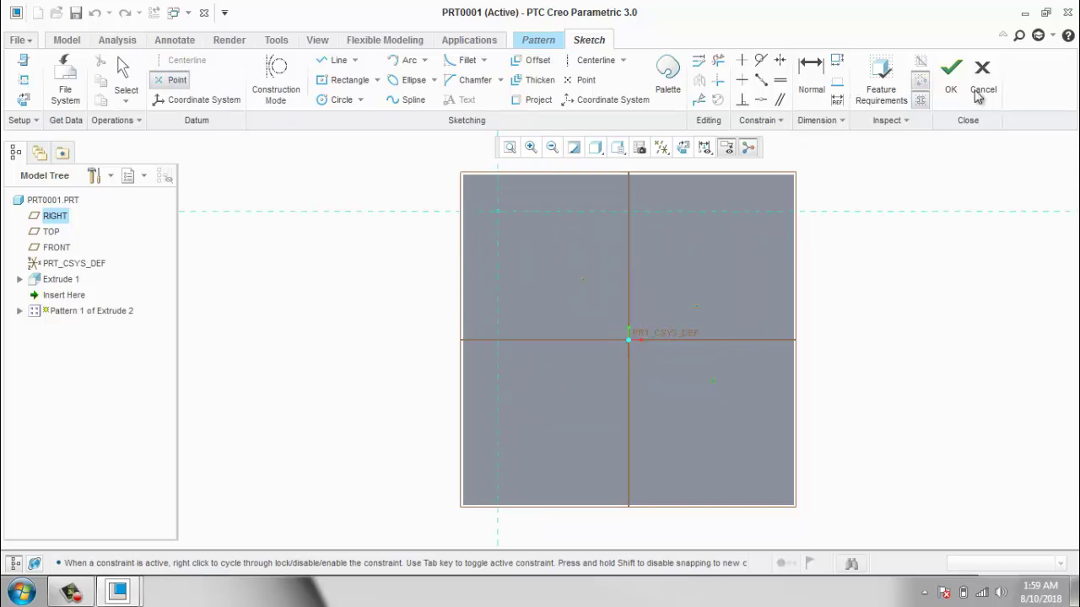
left_click(951, 80)
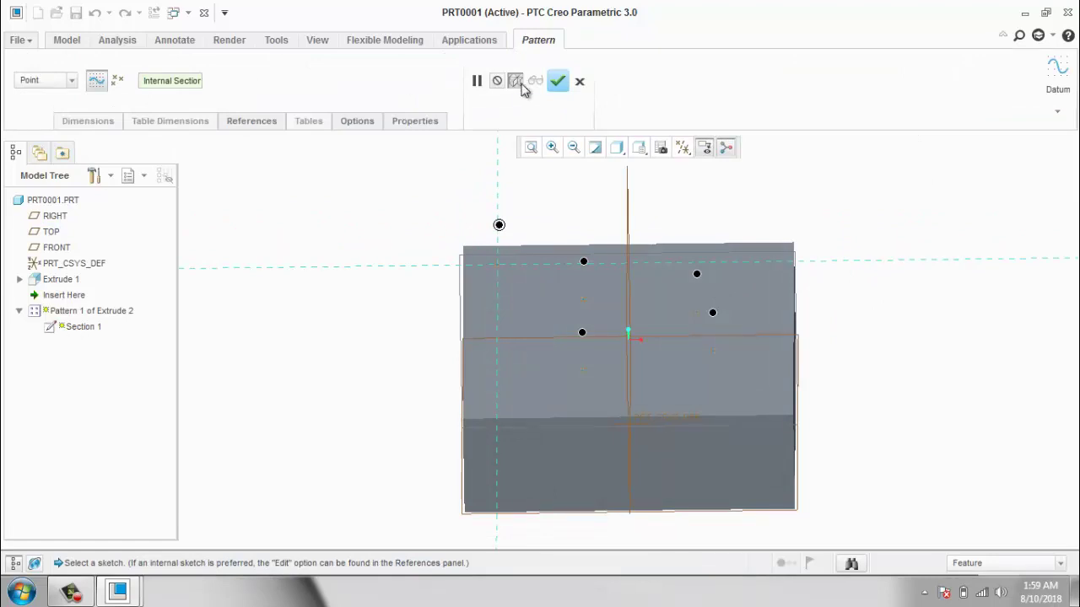
left_click(558, 82)
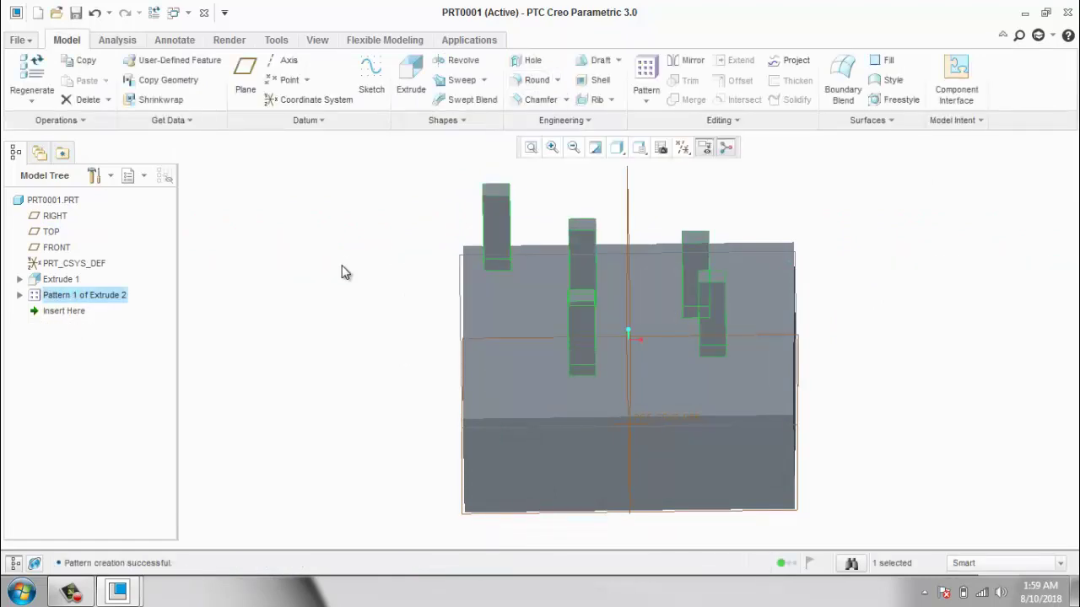
right_click(93, 296)
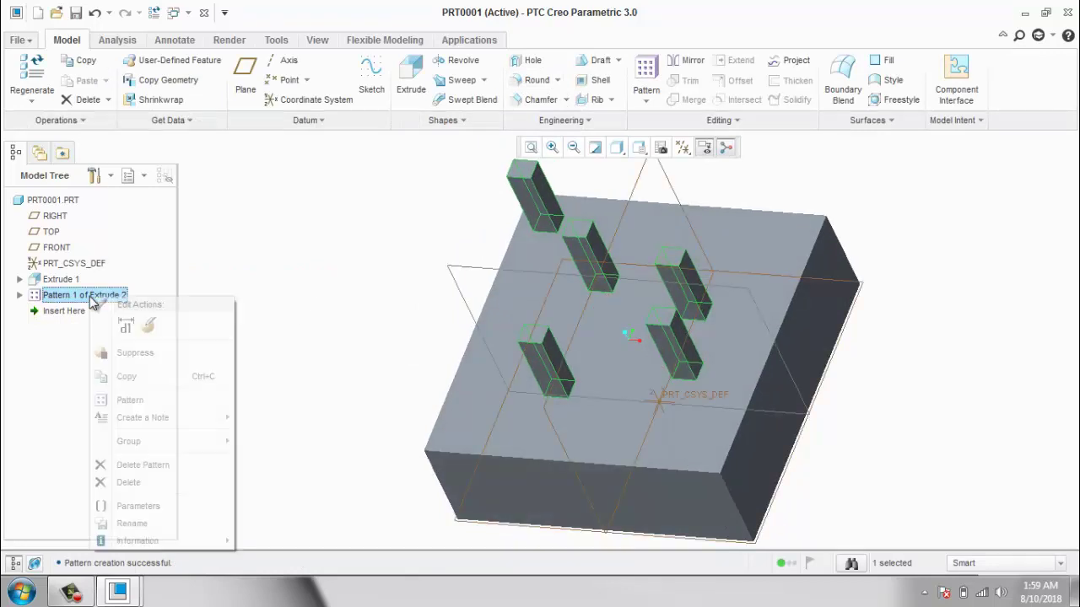
Delete the point pattern, keeping the original pin, and reselect that pin.
left_click(143, 465)
left_click(303, 234)
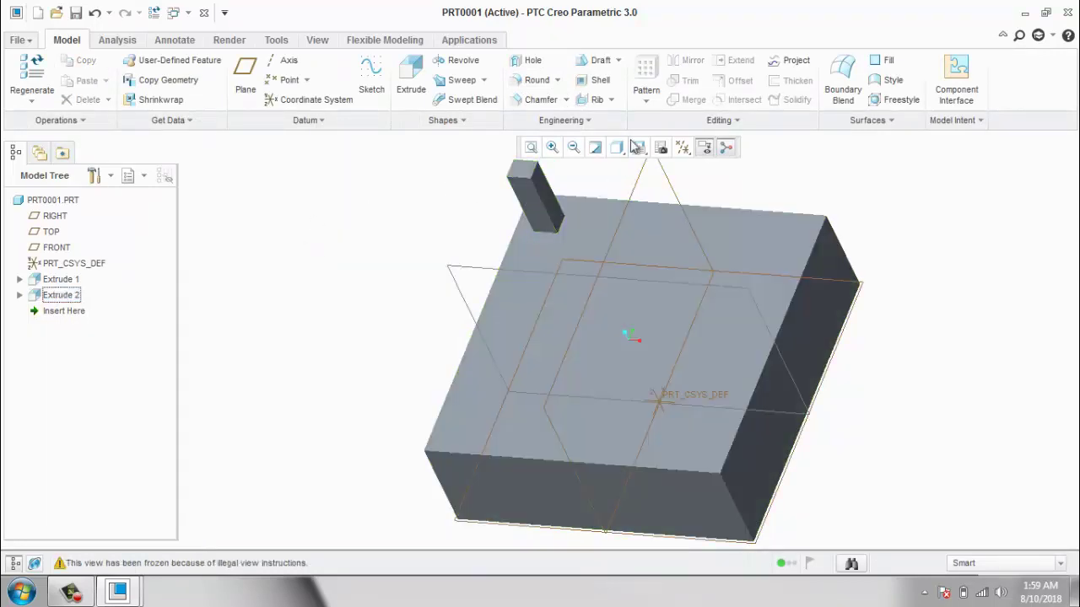
left_click(516, 207)
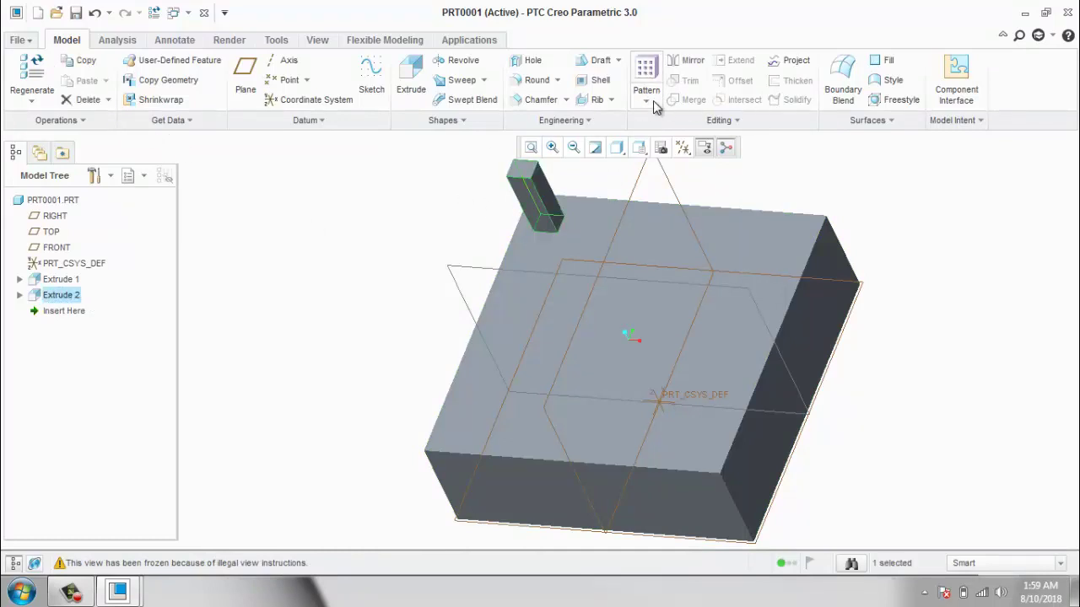
Create a table pattern of the pin driven by both 10.70 dimensions and open TABLE1 for editing.
left_click(646, 100)
left_click(659, 117)
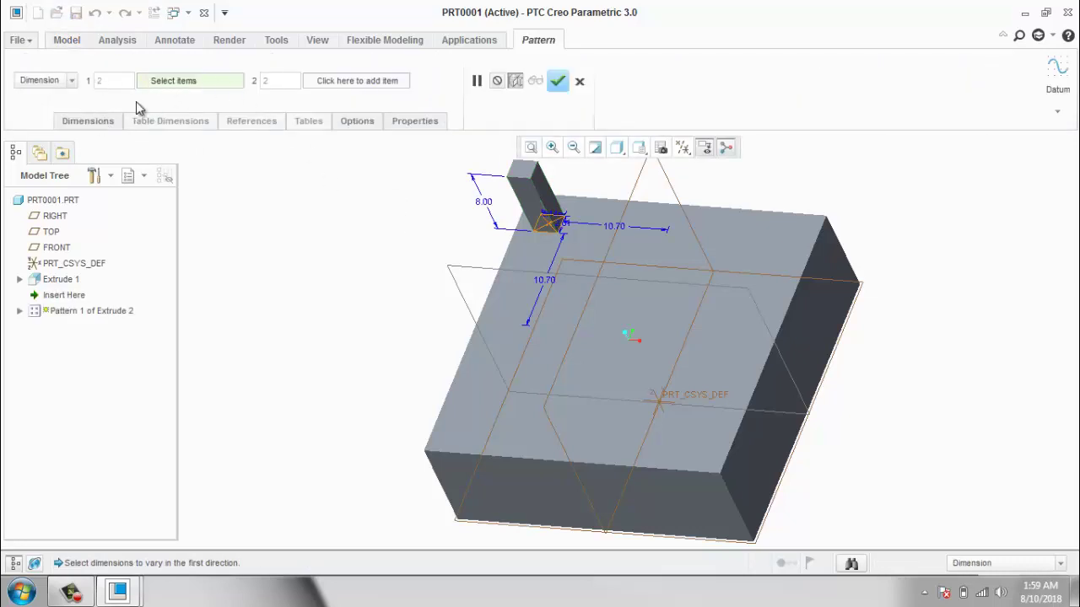
left_click(69, 81)
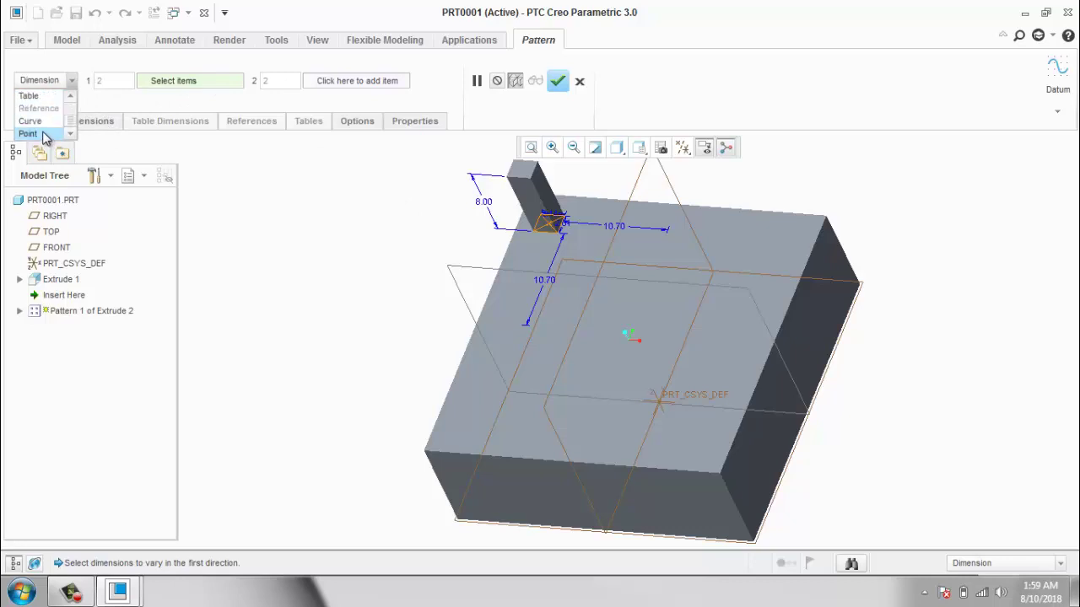
scroll(46, 138, "up", 1)
left_click(44, 135)
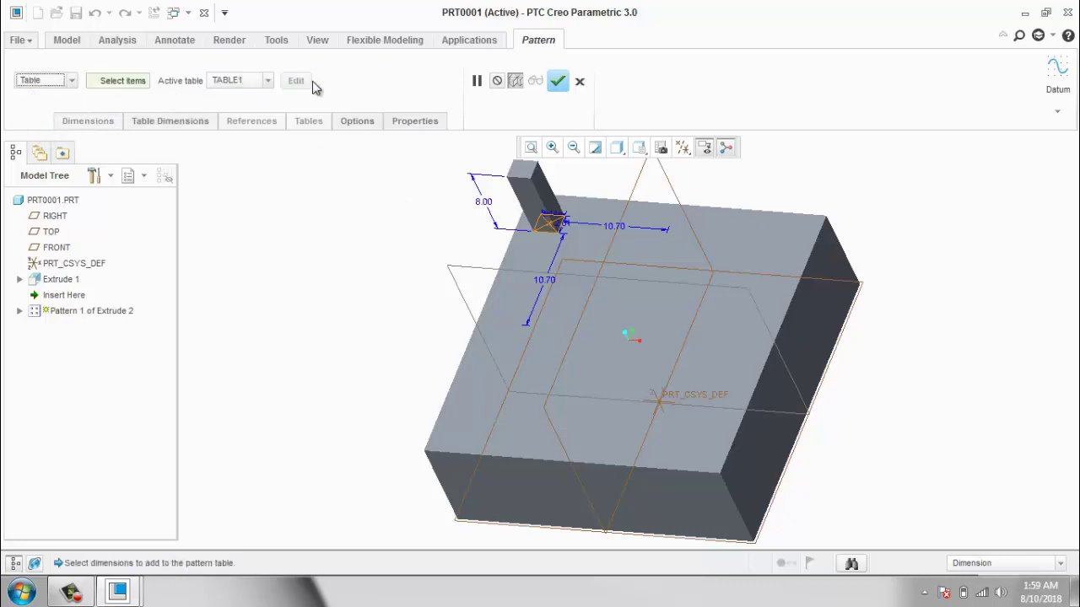
left_click(621, 233)
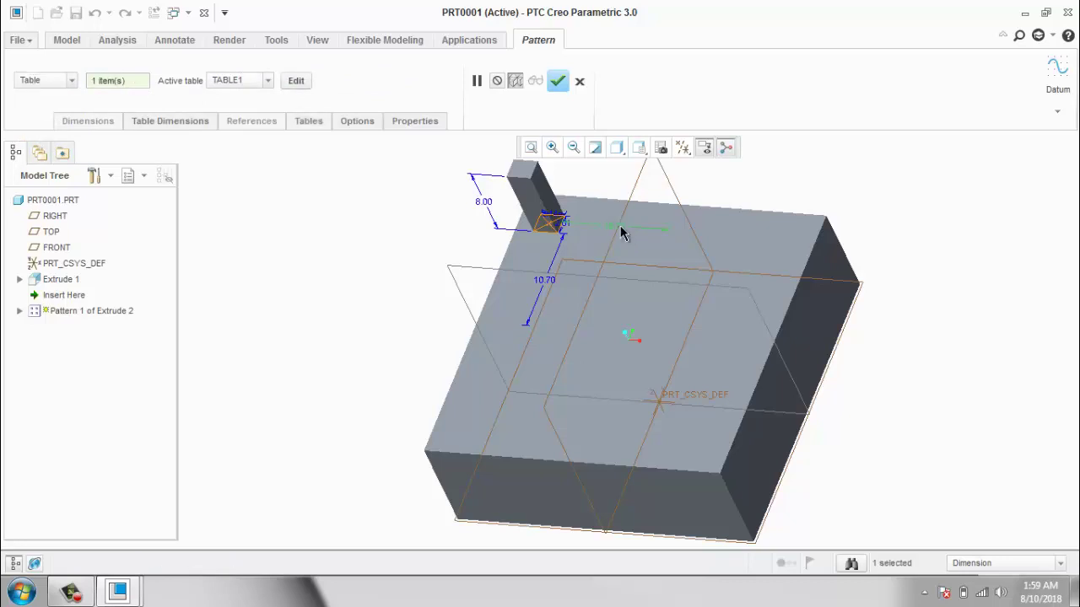
left_click(549, 282, "ctrl")
left_click(294, 83)
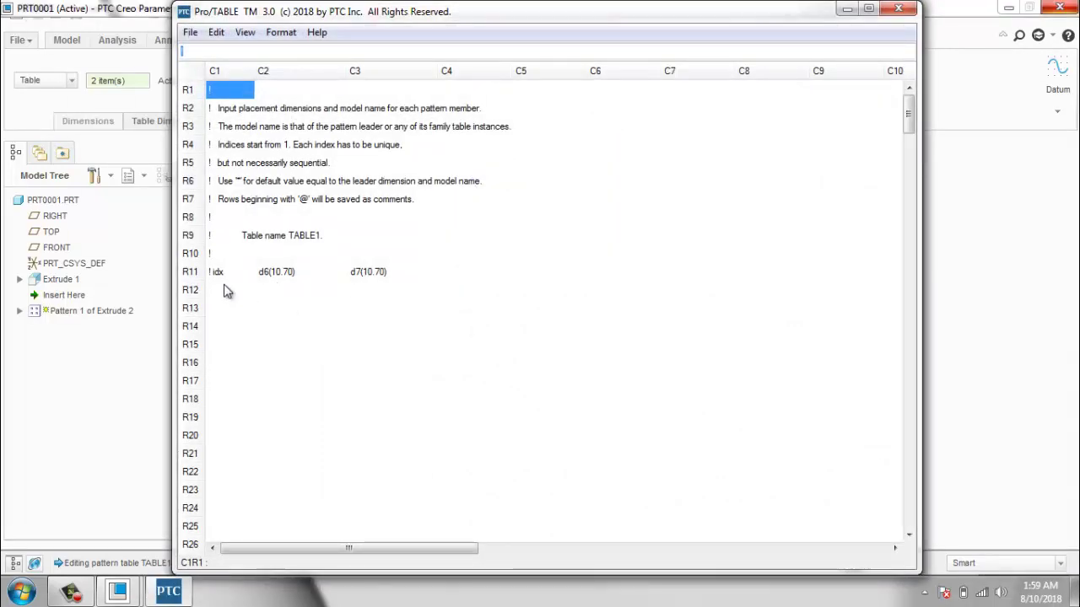
Enter instances 2, 3, 4 in TABLE1 with d6 offsets 2, 4, 6 and d7 offsets 3, 4, 5.
left_click(233, 293)
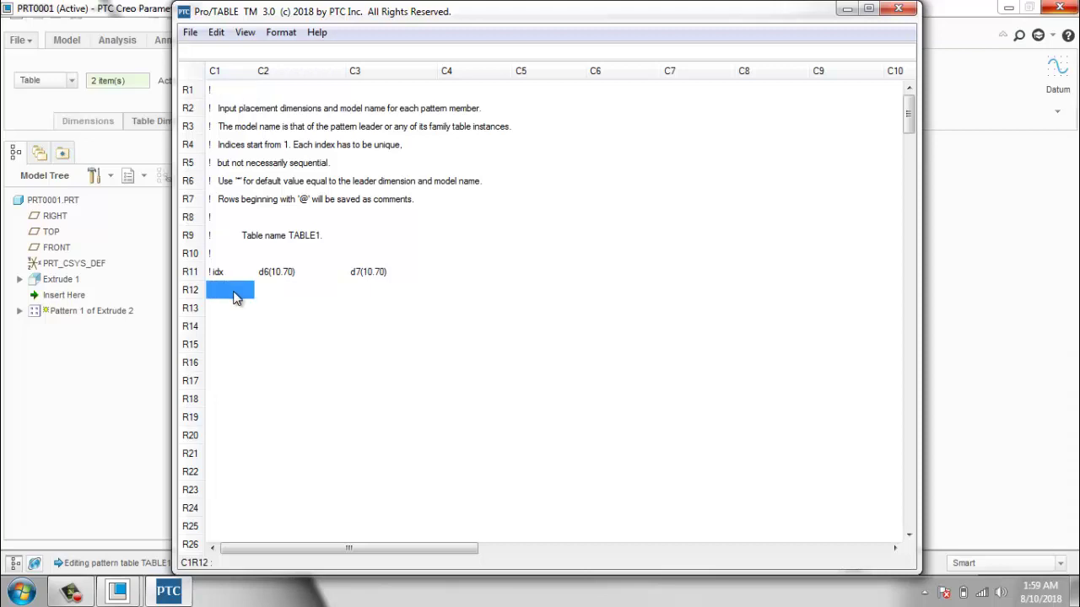
type("2")
left_click(242, 317)
type("3")
left_click(242, 336)
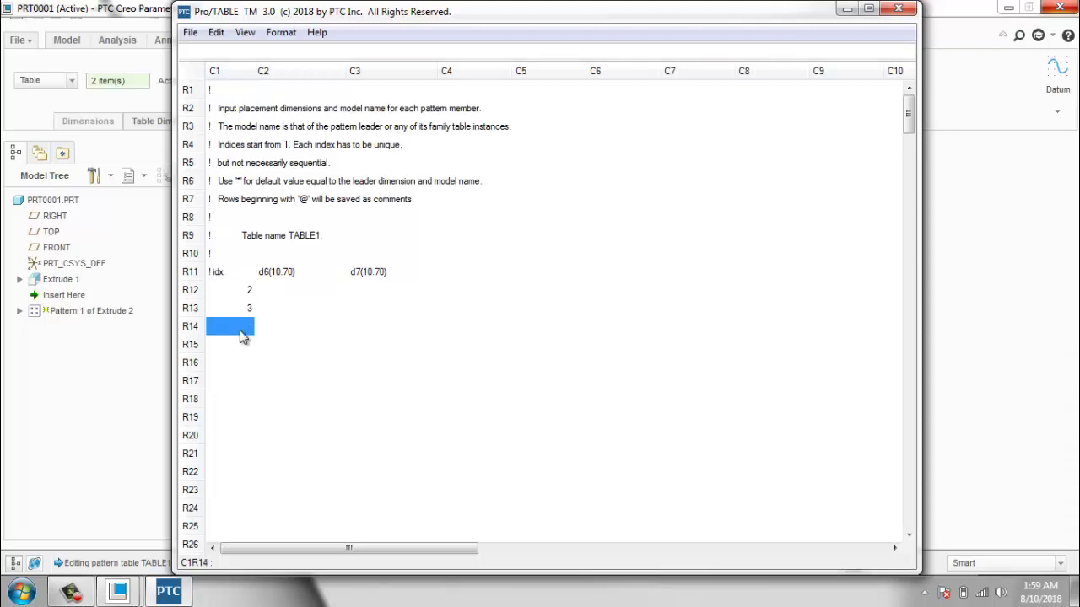
type("4")
left_click(295, 292)
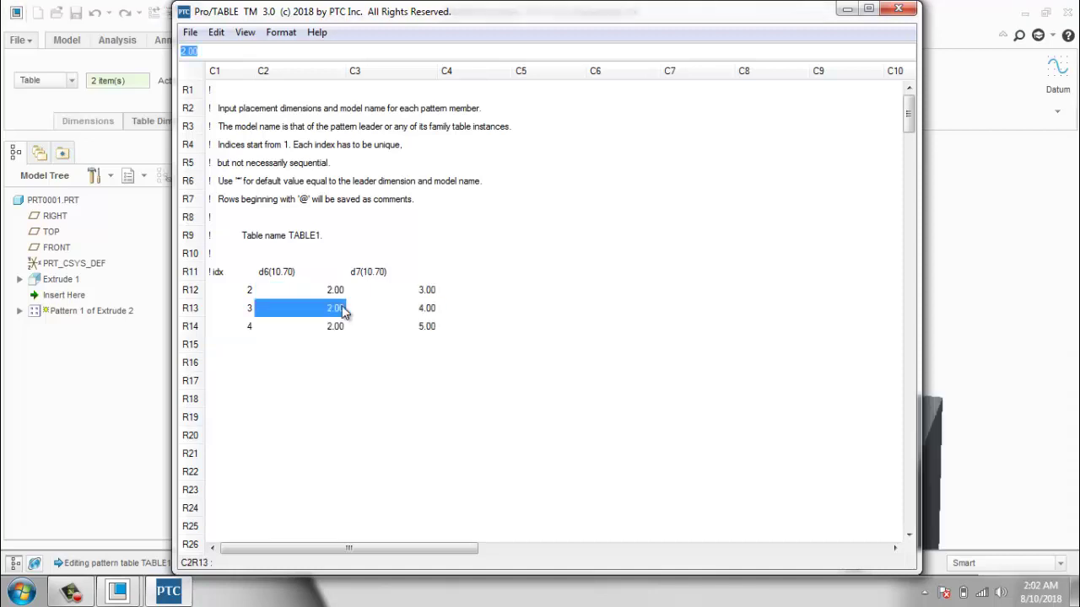
type("4")
left_click(344, 329)
type("6")
left_click(445, 312)
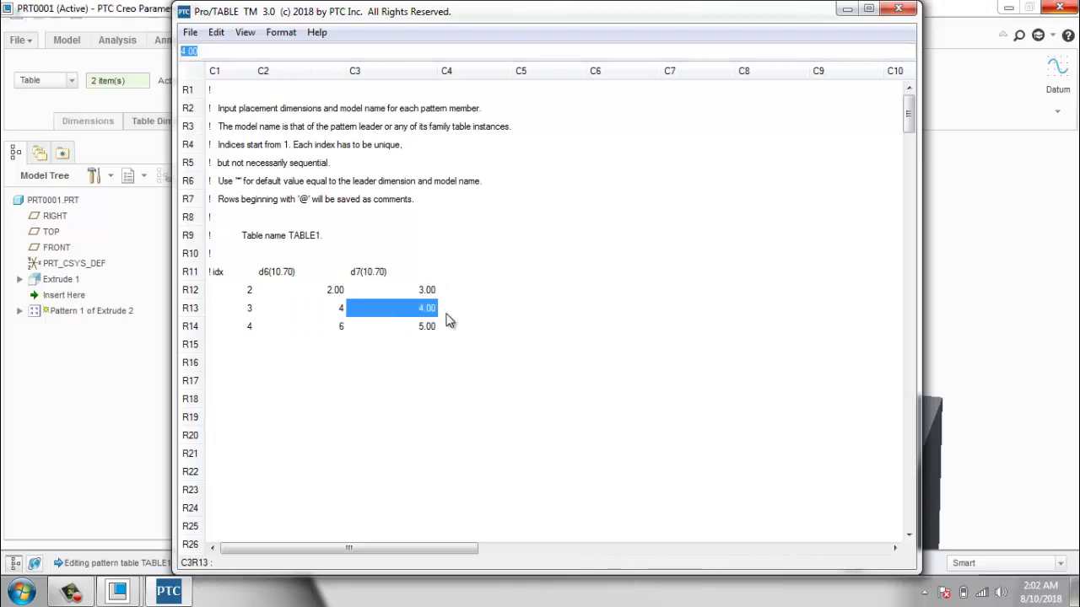
left_click(898, 9)
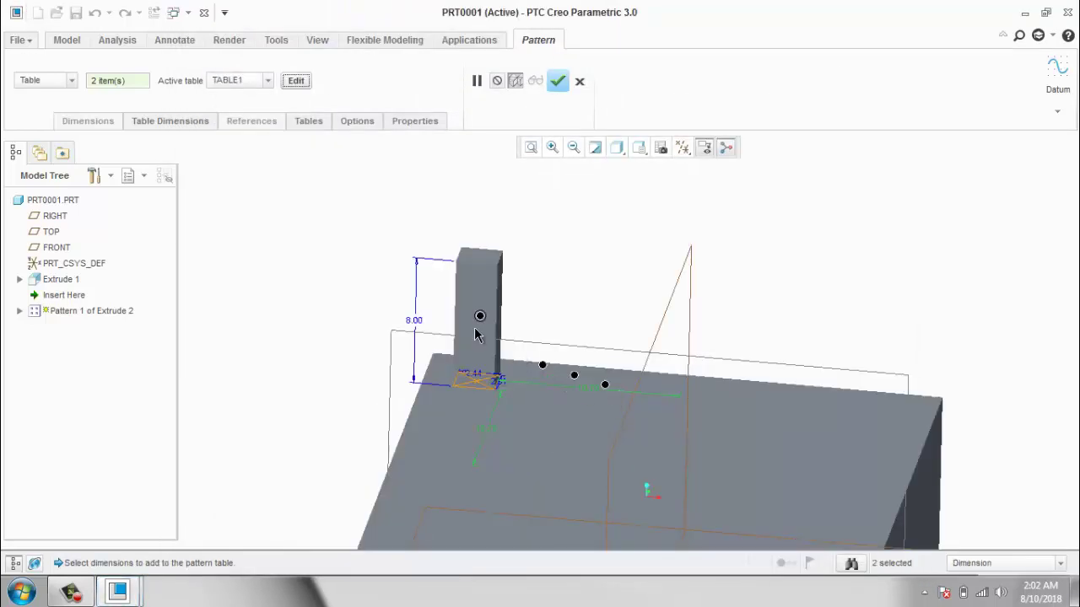
Confirm the table pattern, then reopen its definition and the TABLE1 editor.
left_click(557, 81)
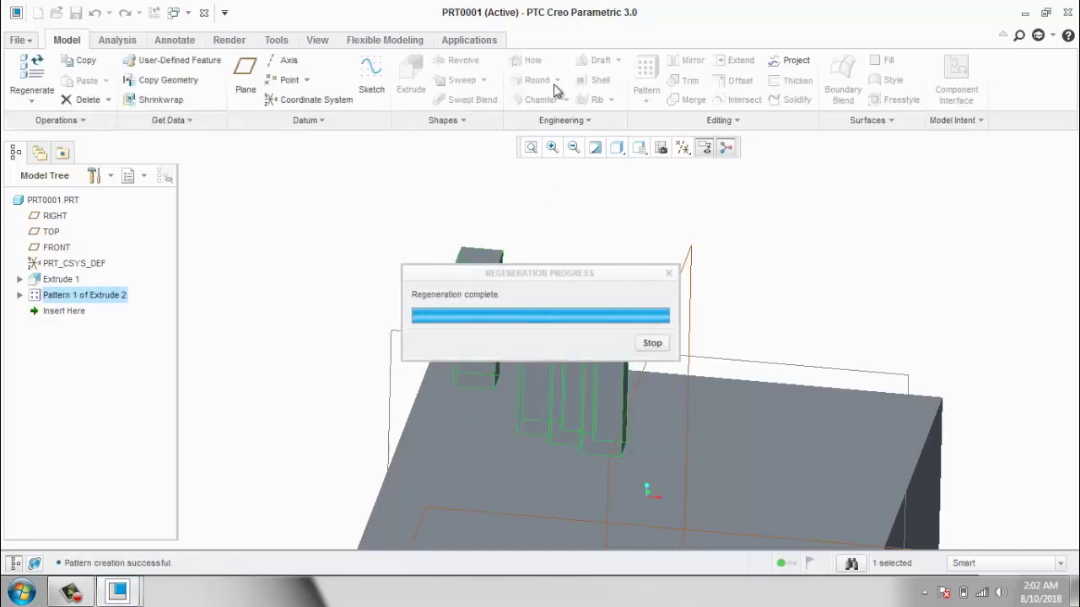
middle_click_drag(613, 234, 601, 268)
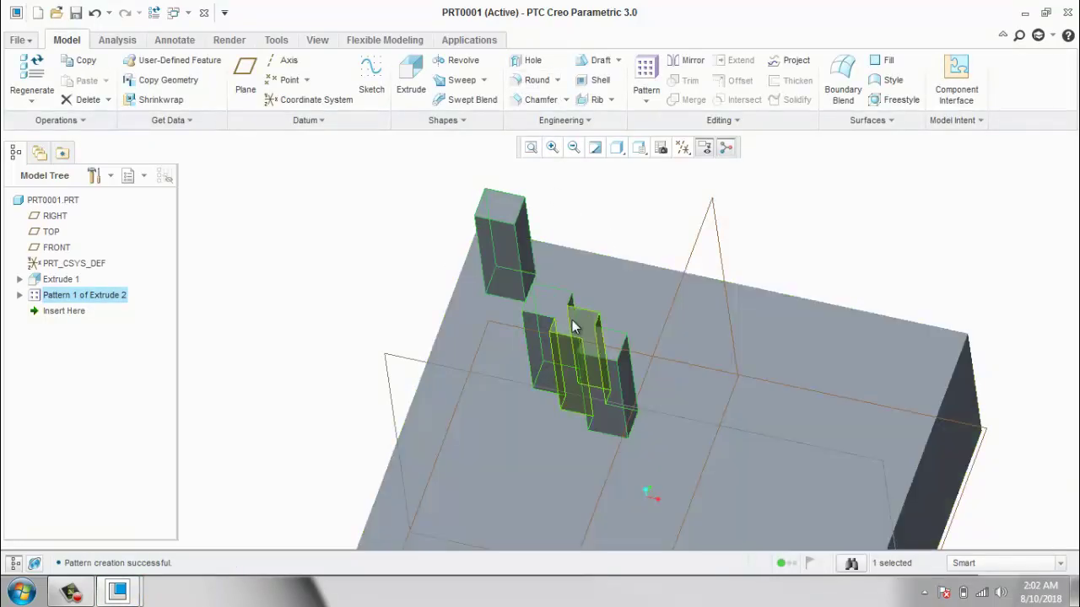
right_click(95, 306)
left_click(126, 321)
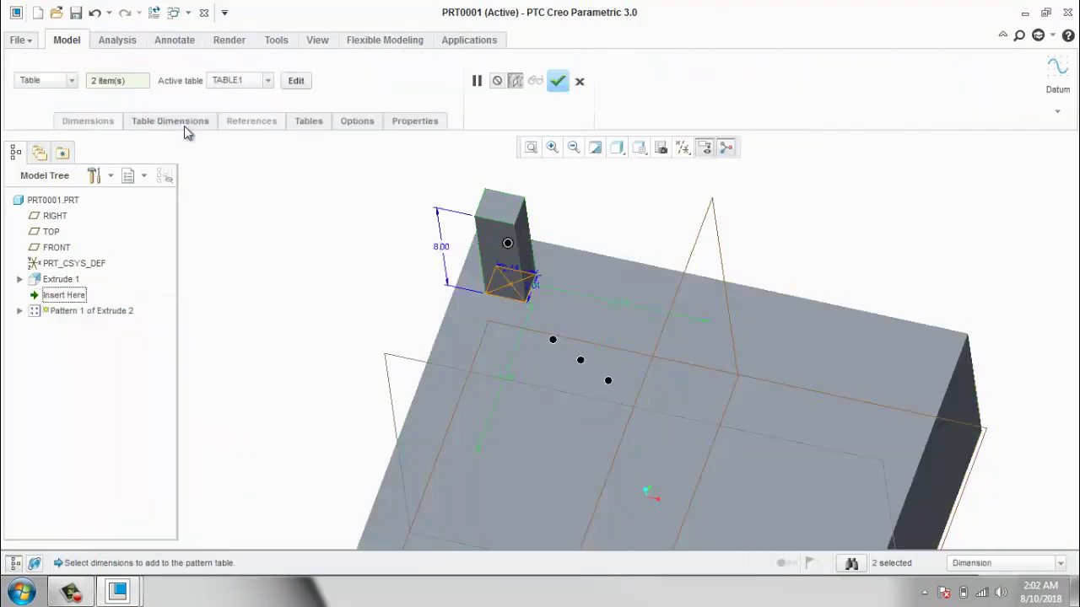
left_click(297, 82)
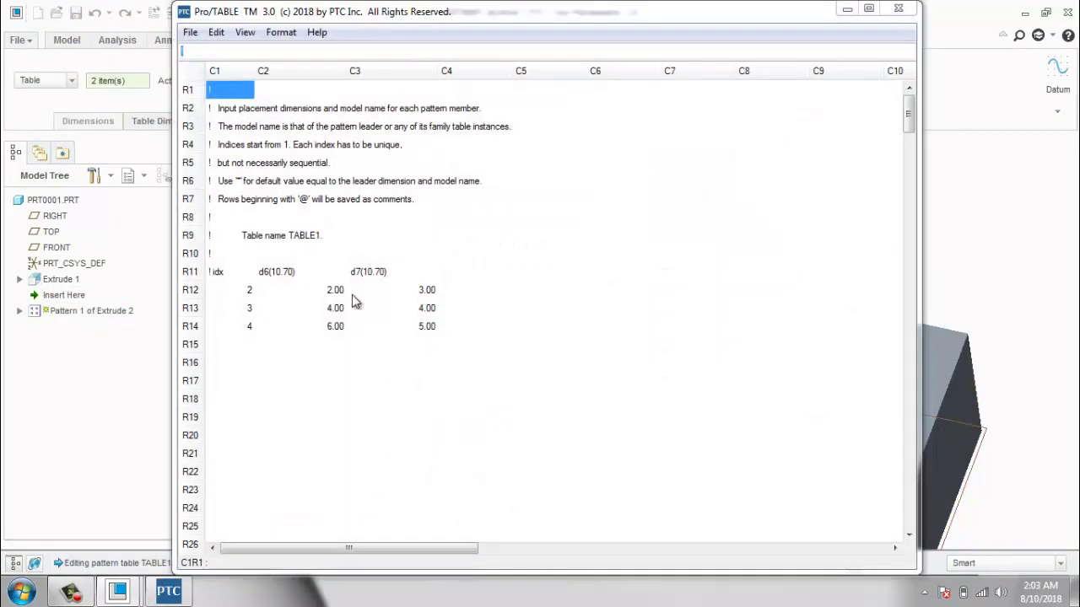
Change TABLE1's d6 values to 4, 6 and 10, save the table and close the editor.
left_click(352, 290)
left_click(335, 291)
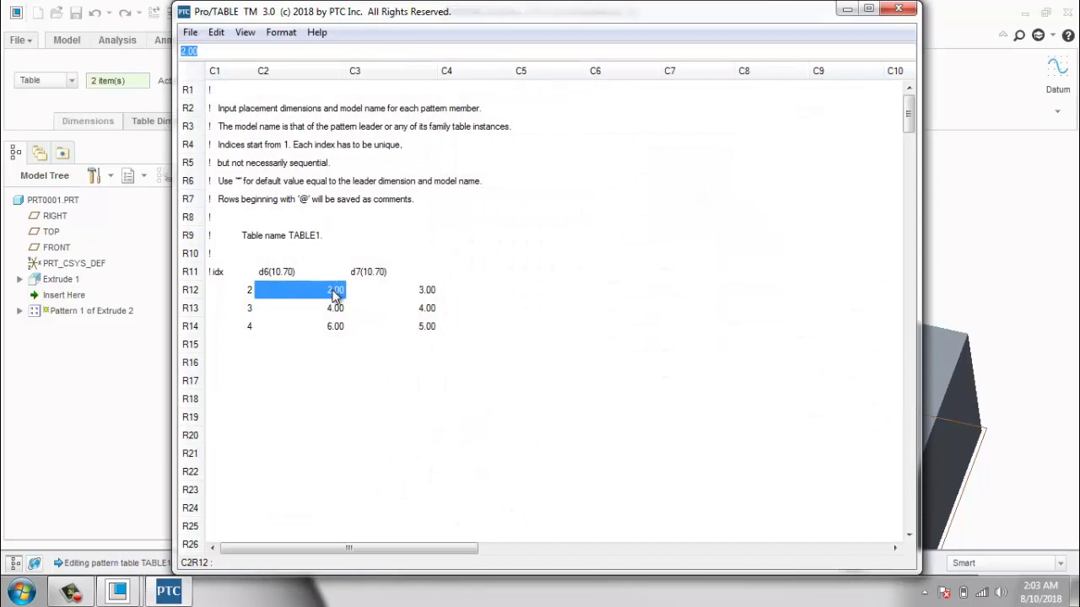
type("4")
key("Return")
type("6")
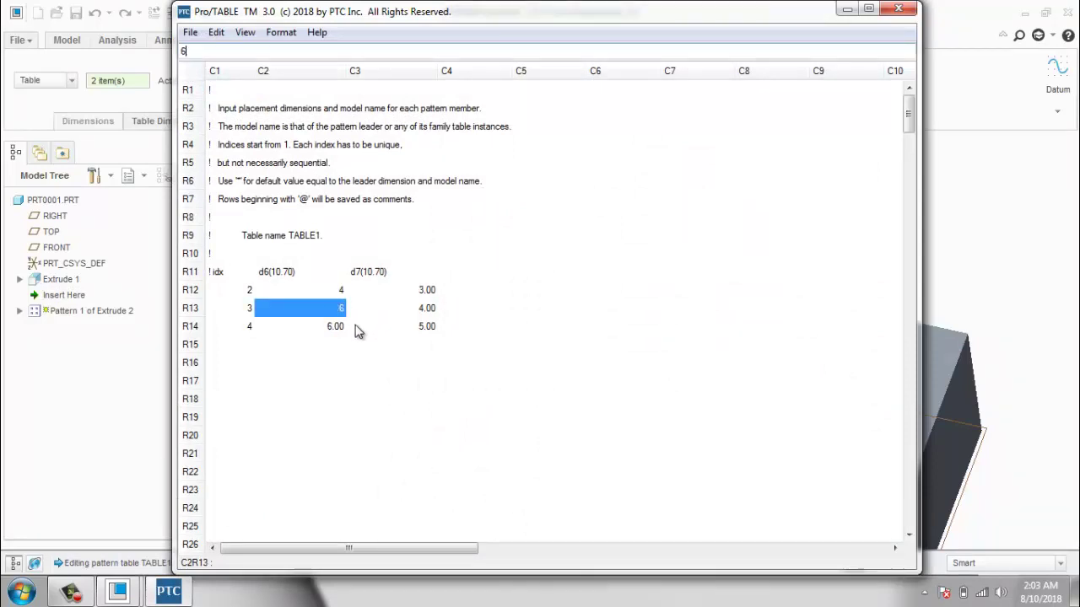
left_click(344, 334)
type("10")
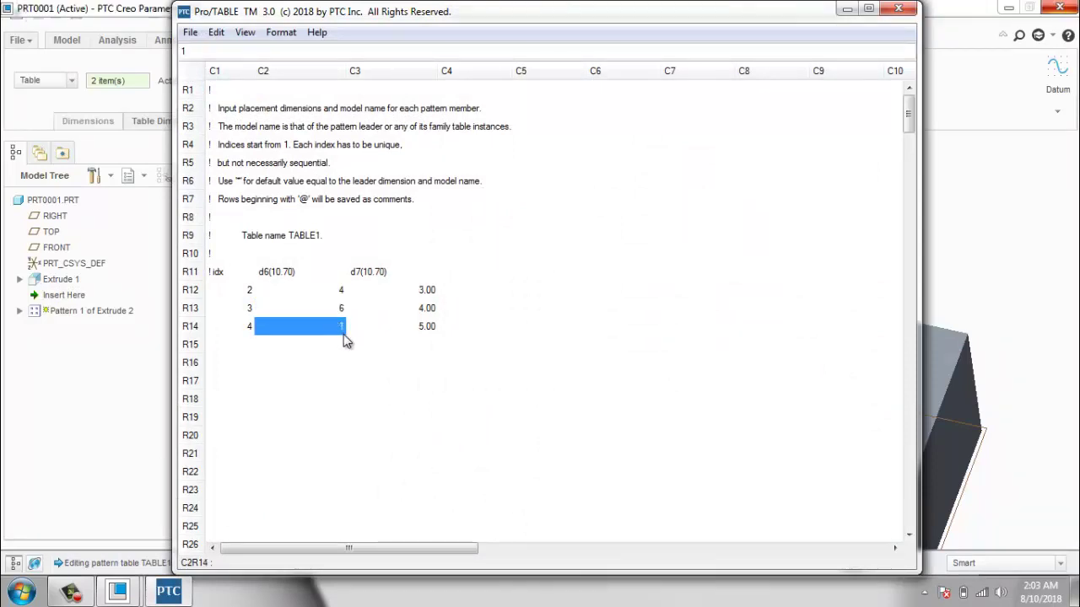
left_click(189, 32)
left_click(212, 113)
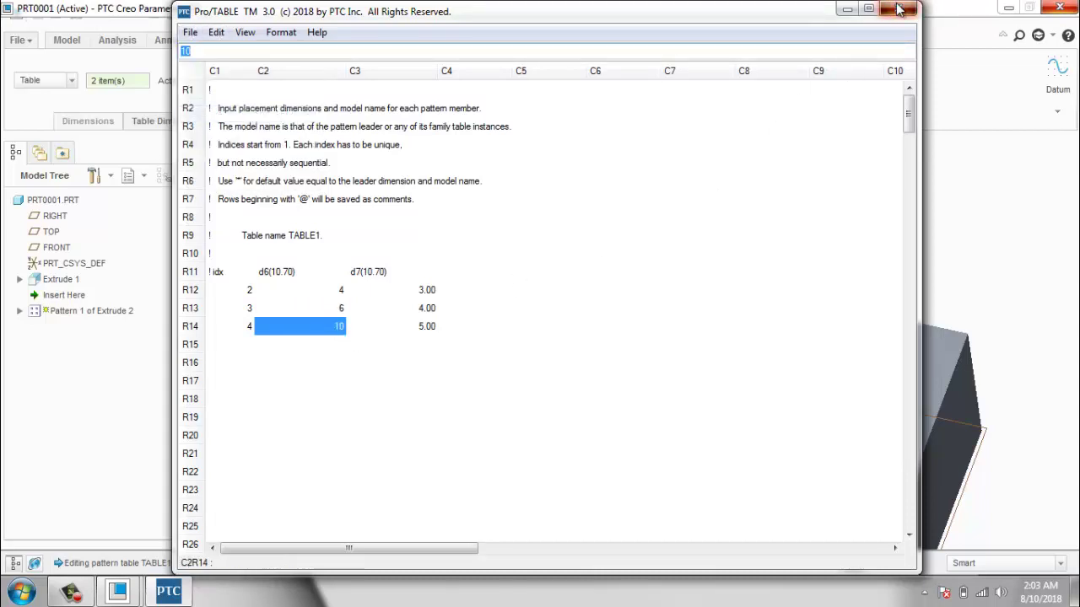
left_click(896, 9)
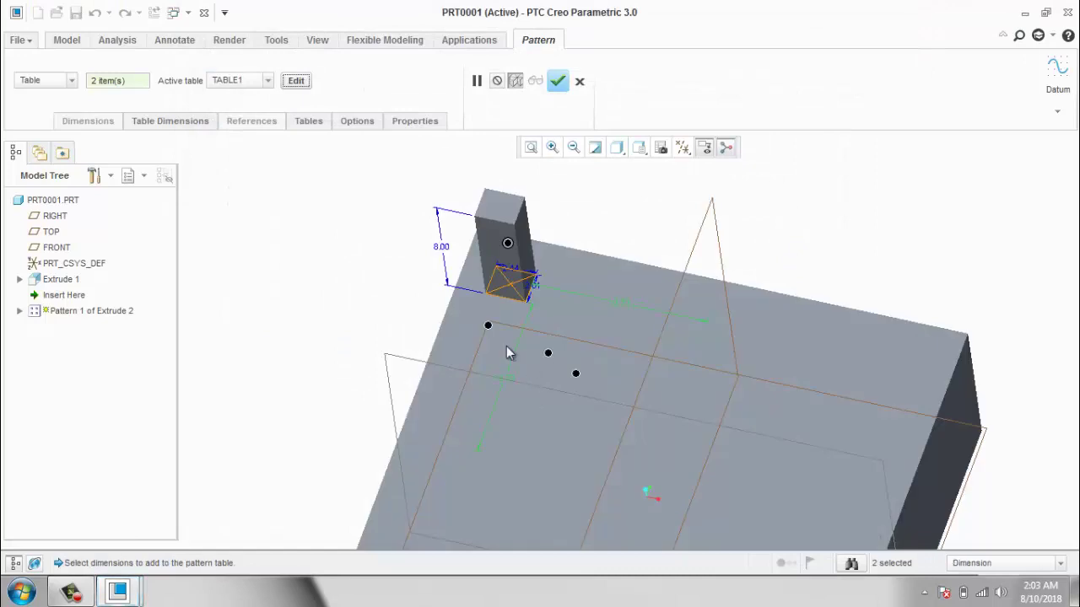
left_click(559, 82)
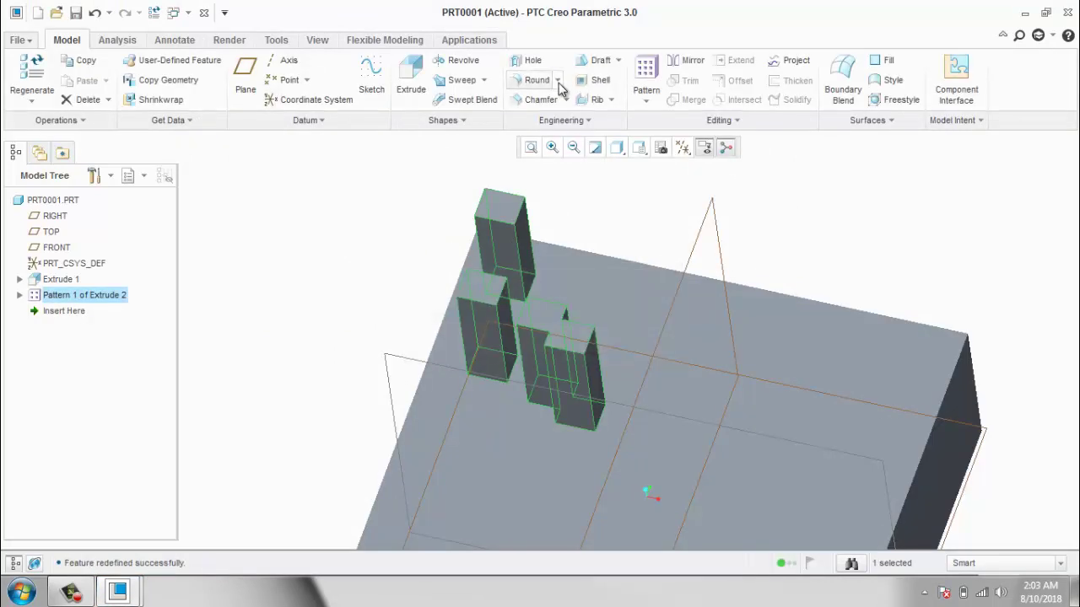
mouse_move(613, 198)
middle_mouse_down()
mouse_move(633, 206)
mouse_move(621, 193)
mouse_move(469, 189)
middle_mouse_up()
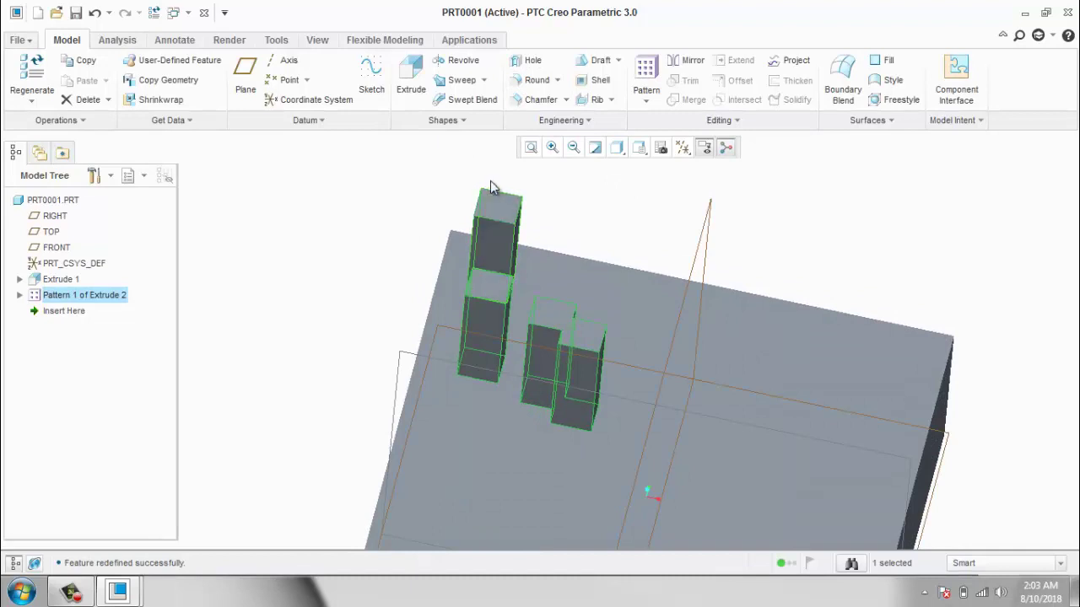
left_click(645, 101)
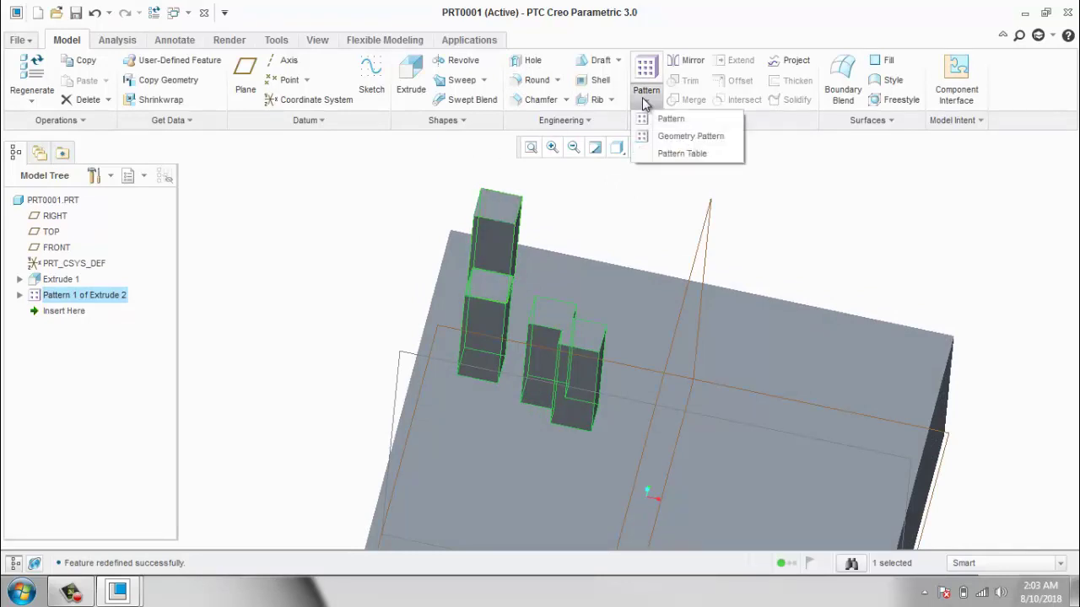
left_click(365, 223)
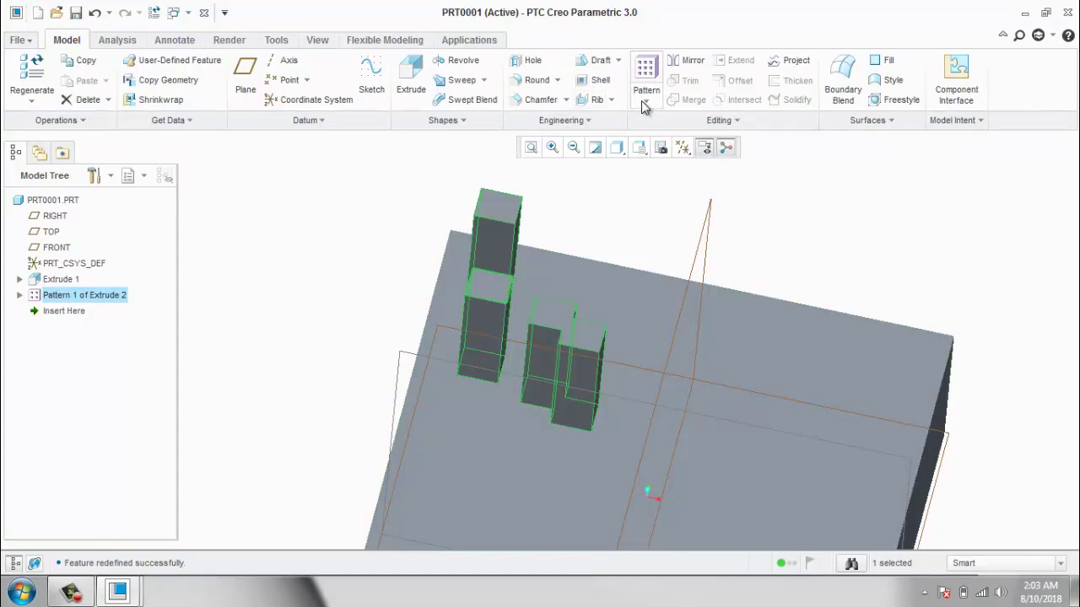
left_click(642, 100)
left_click(654, 120)
left_click(66, 82)
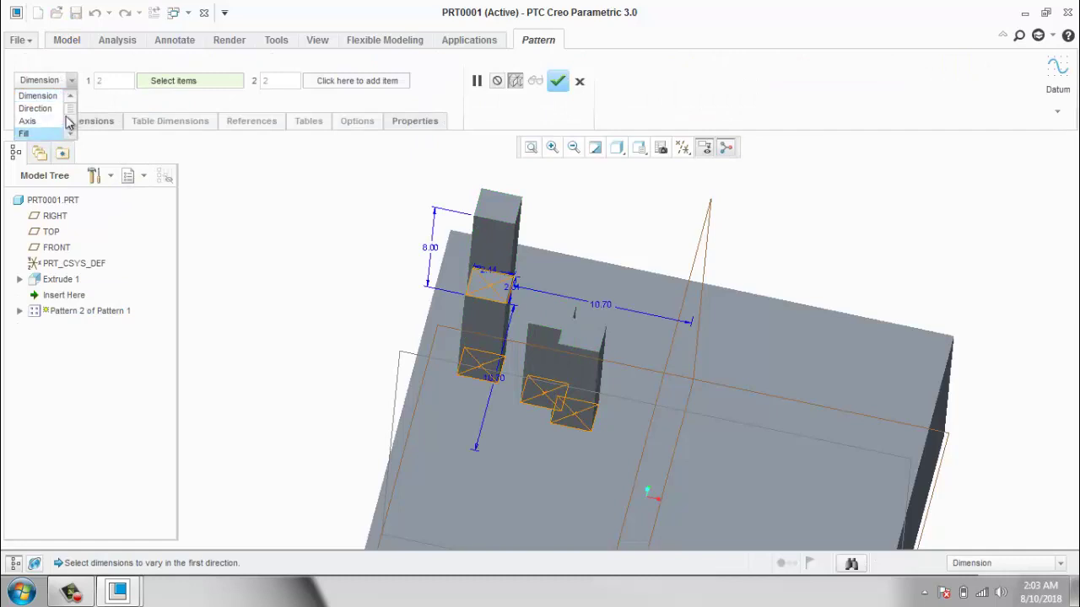
left_click_drag(73, 111, 60, 123)
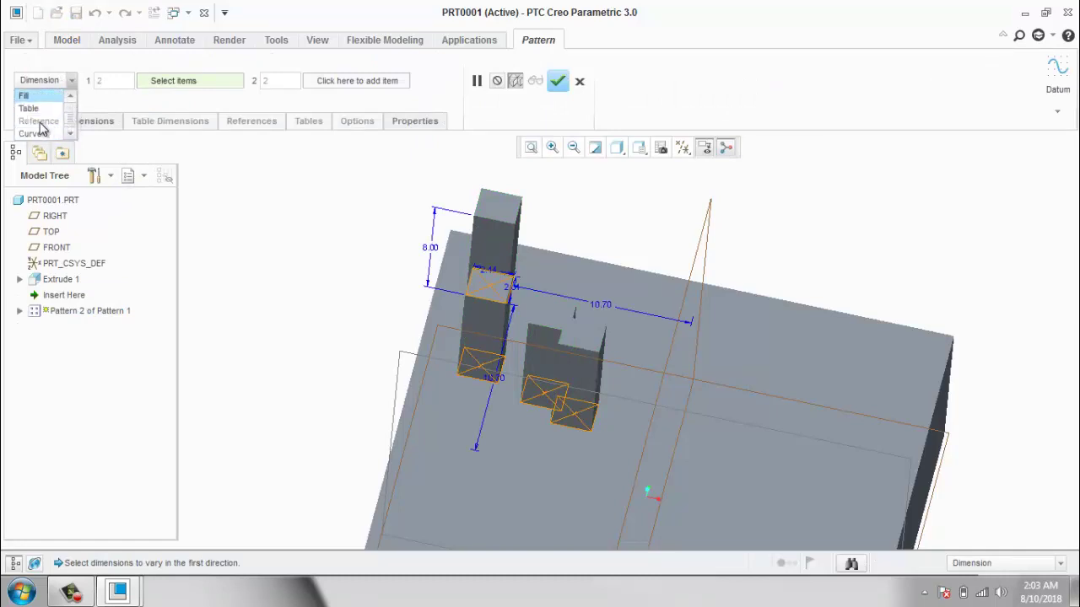
left_click(299, 228)
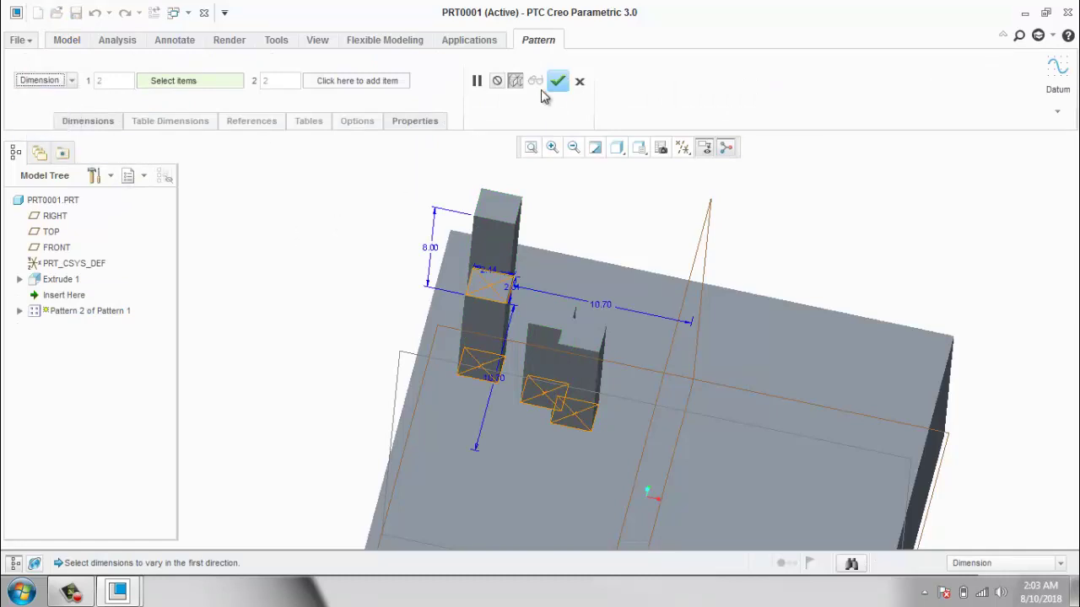
left_click(569, 82)
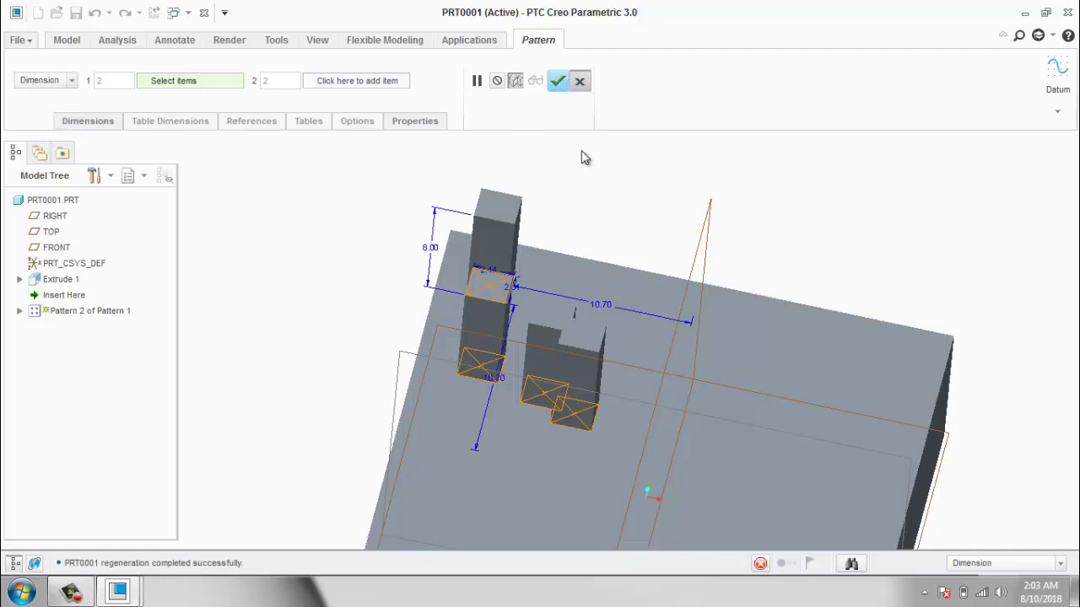
left_click(625, 211)
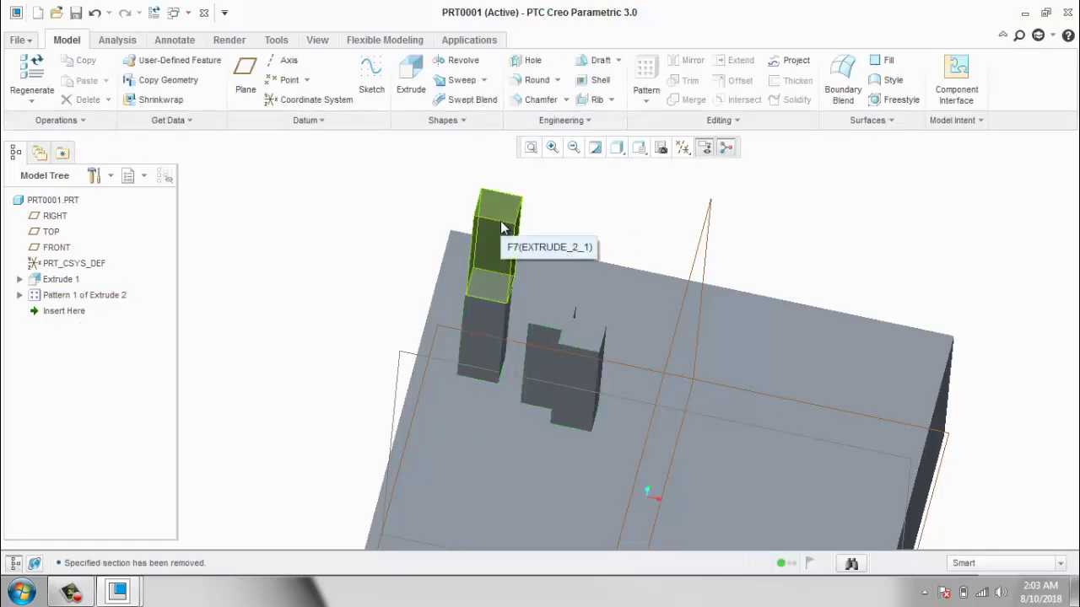
Start an extrusion sketched on the top face of the tall standalone pin.
left_click(501, 223)
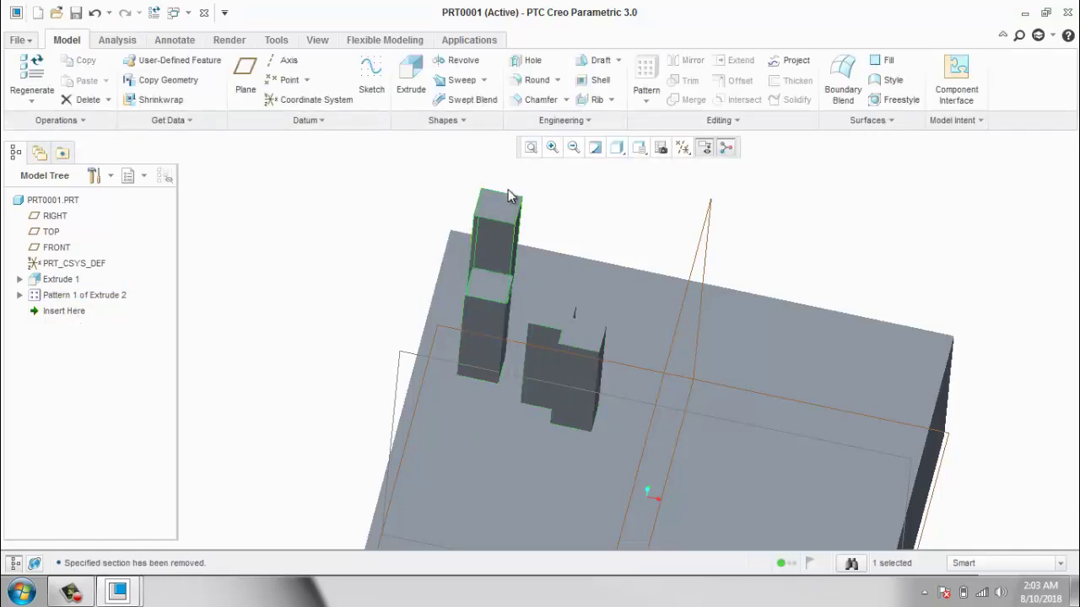
left_click(409, 93)
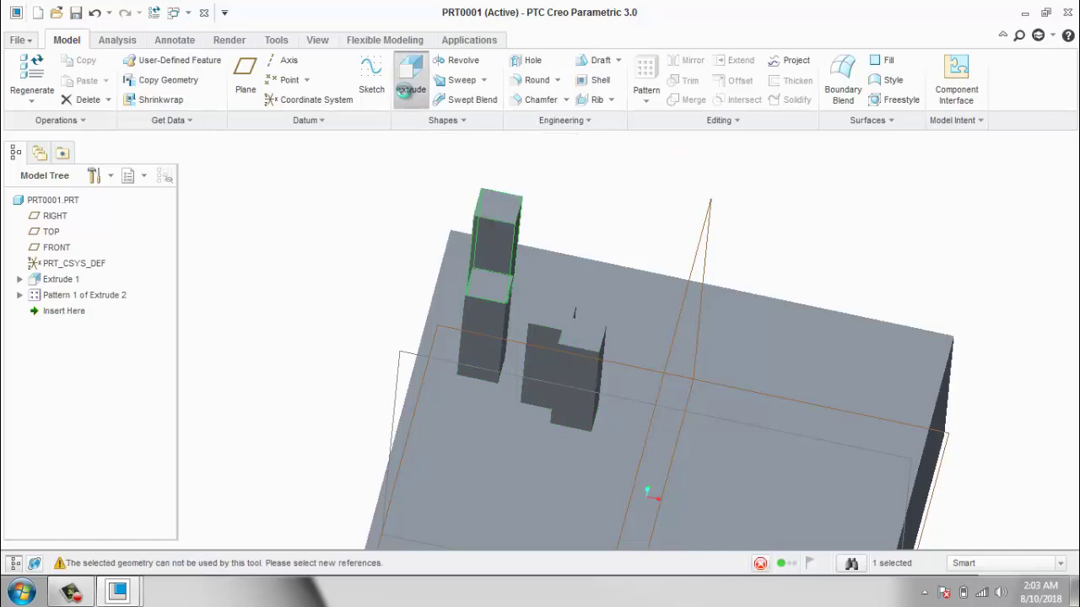
left_click(108, 121)
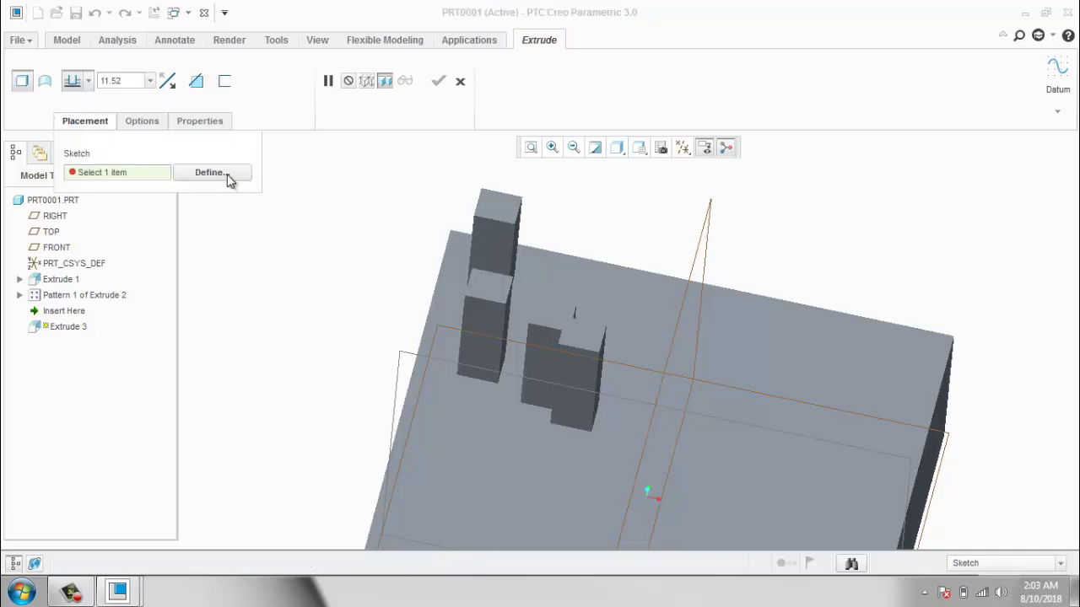
left_click(229, 177)
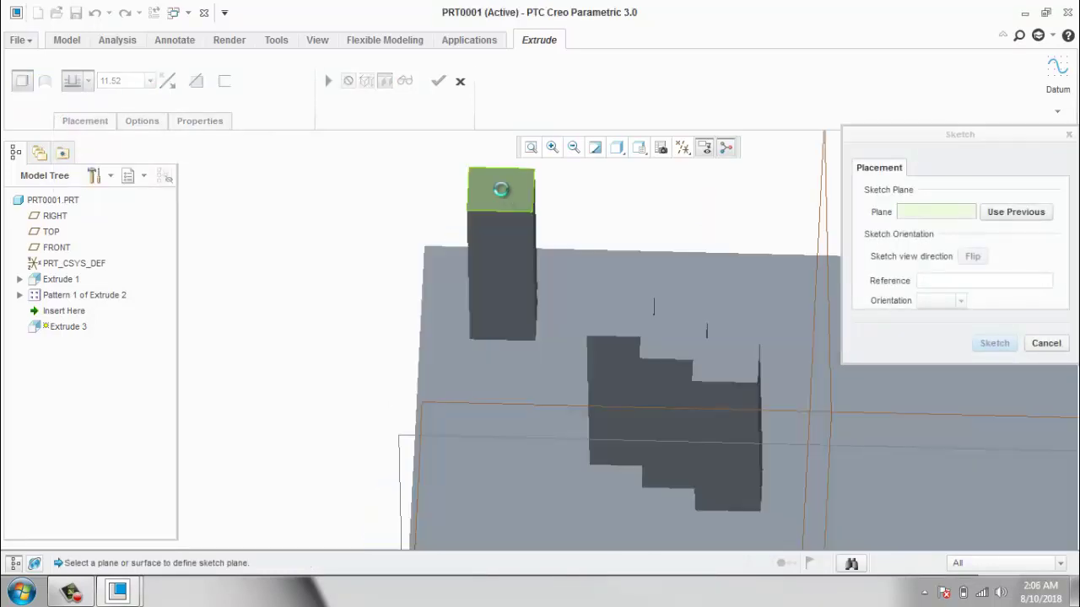
left_click(994, 343)
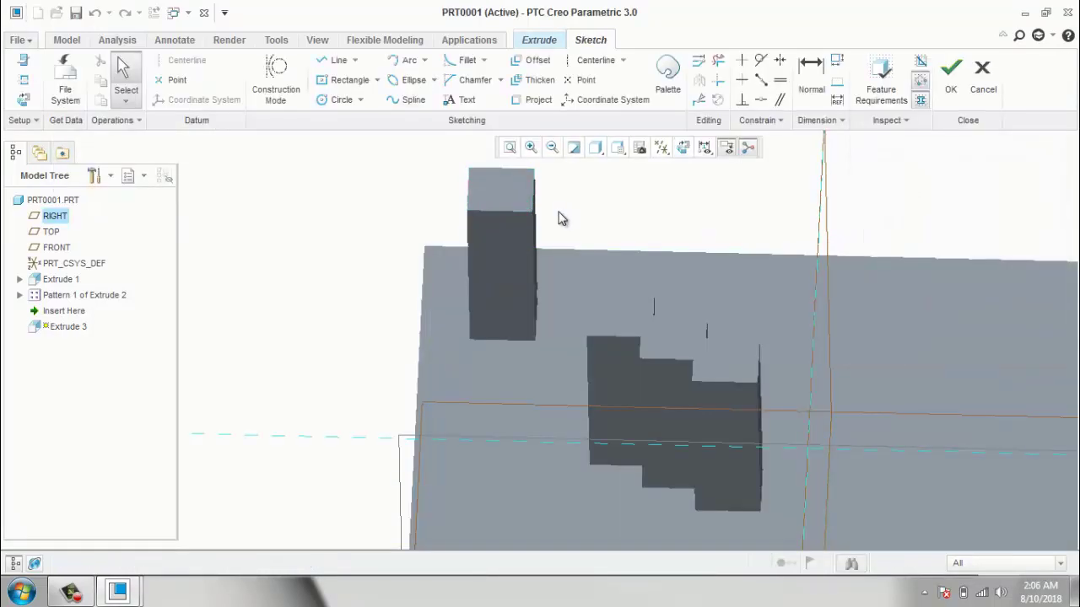
Project the pin-top edges and sketch a small rectangle for the boss.
left_click(520, 100)
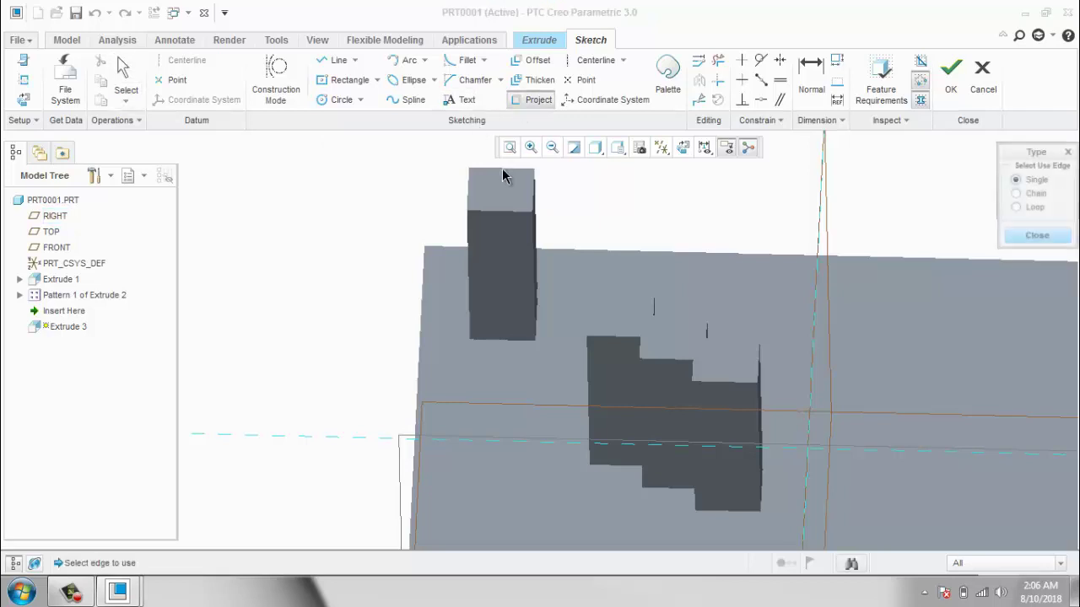
left_click(508, 172)
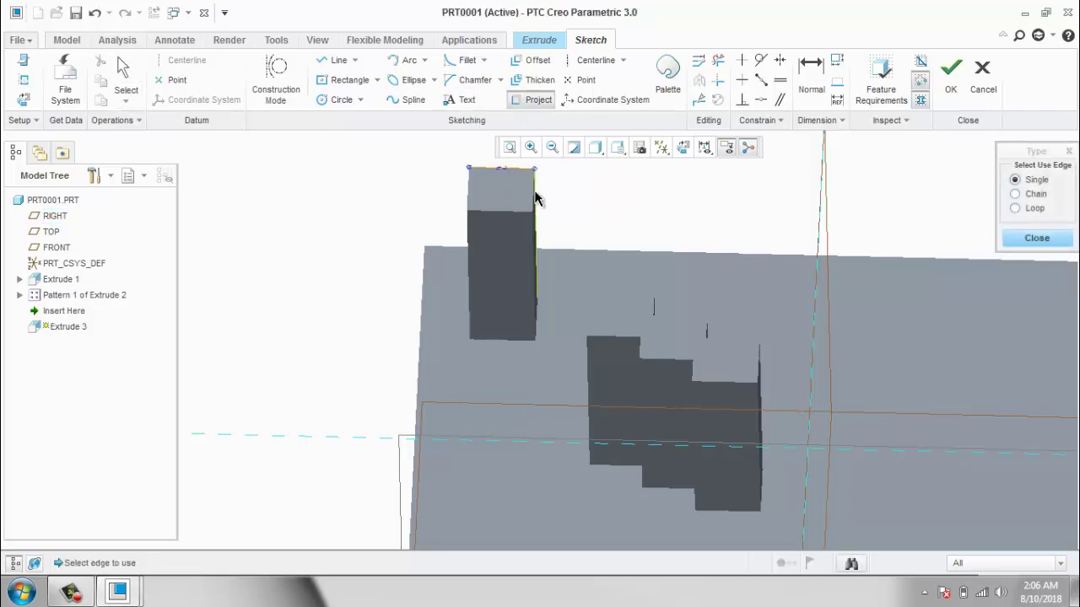
left_click(512, 215)
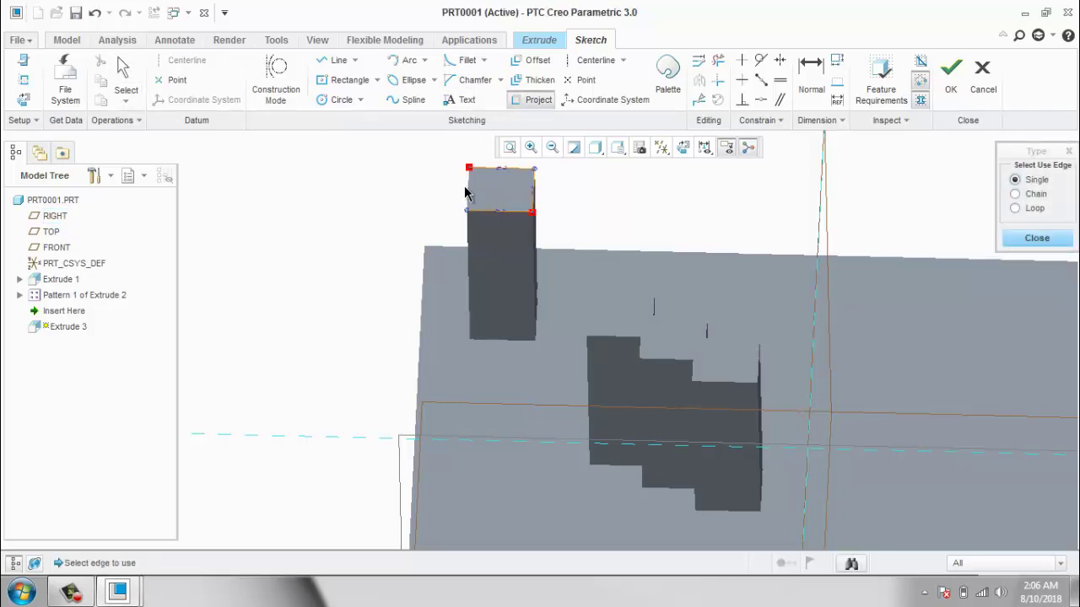
left_click(471, 190)
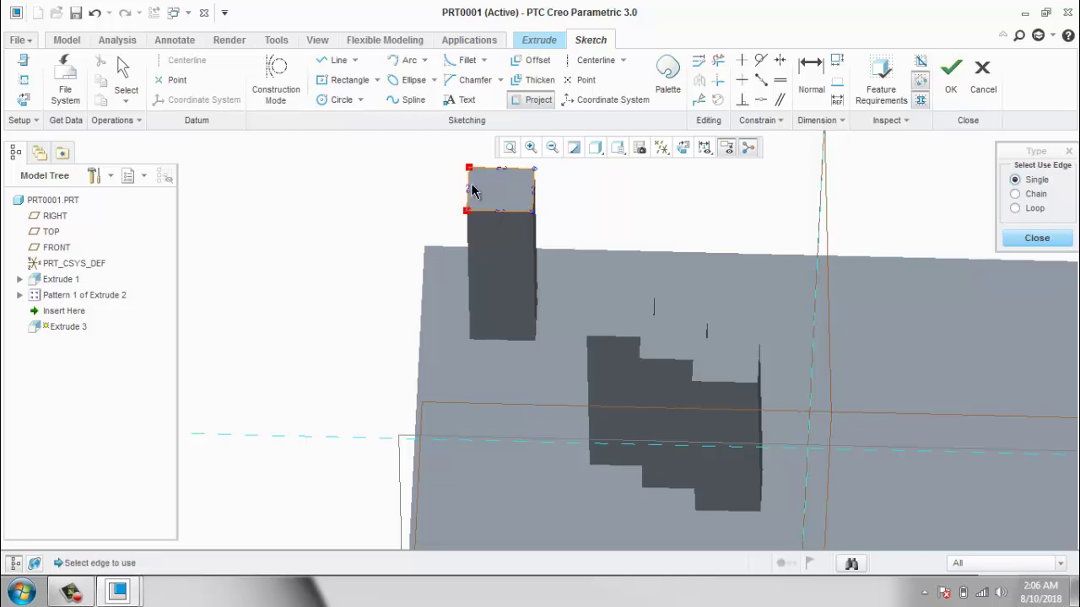
left_click(346, 80)
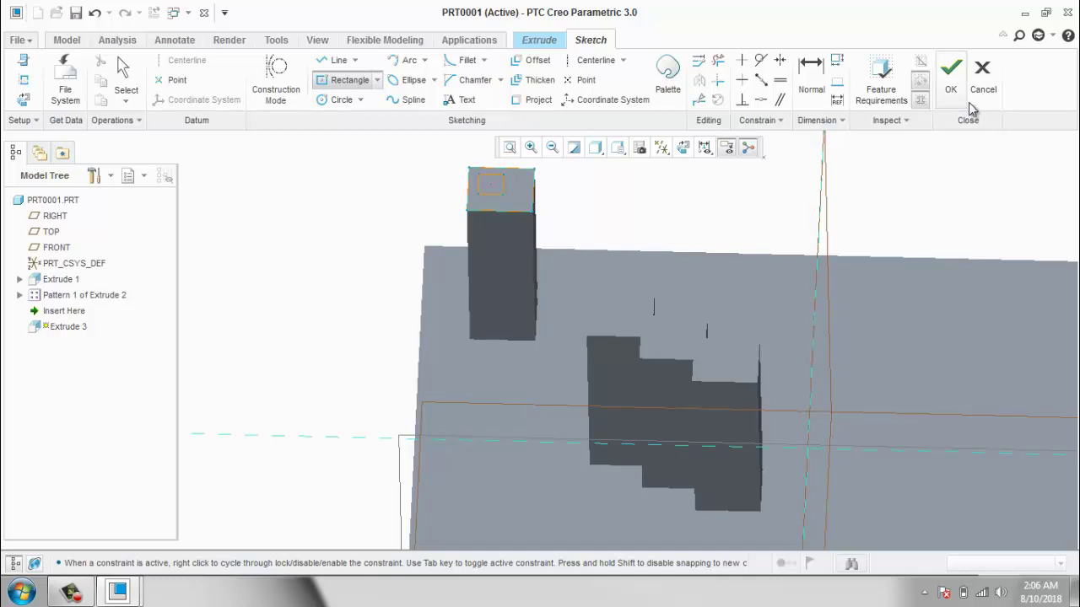
left_click(952, 84)
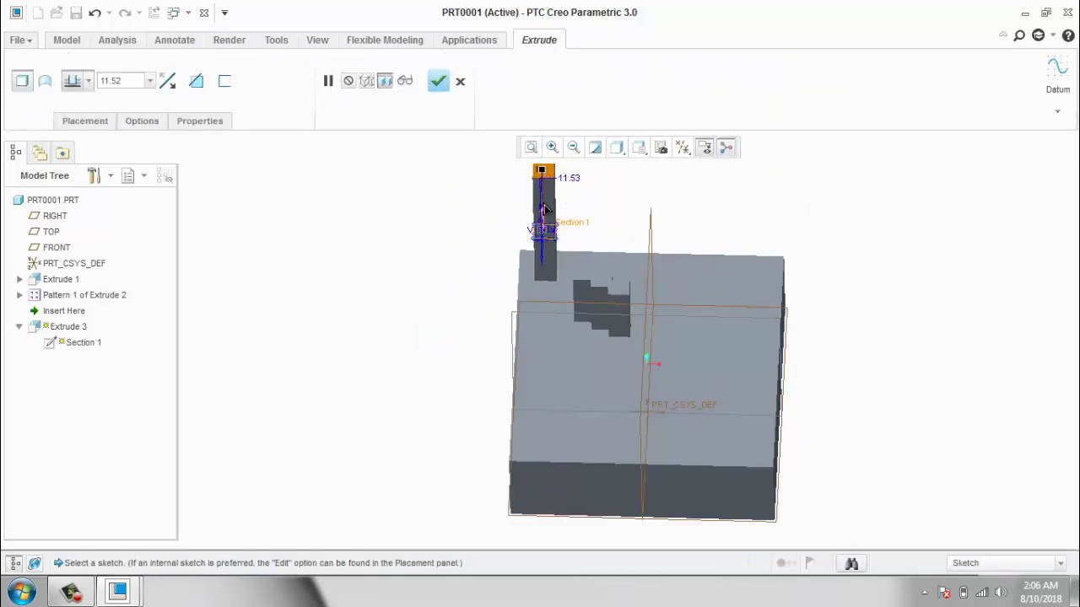
Set the boss extrusion depth to 1.13 and complete Extrude 3.
left_click_drag(543, 208, 544, 221)
scroll(554, 176, "up", 2)
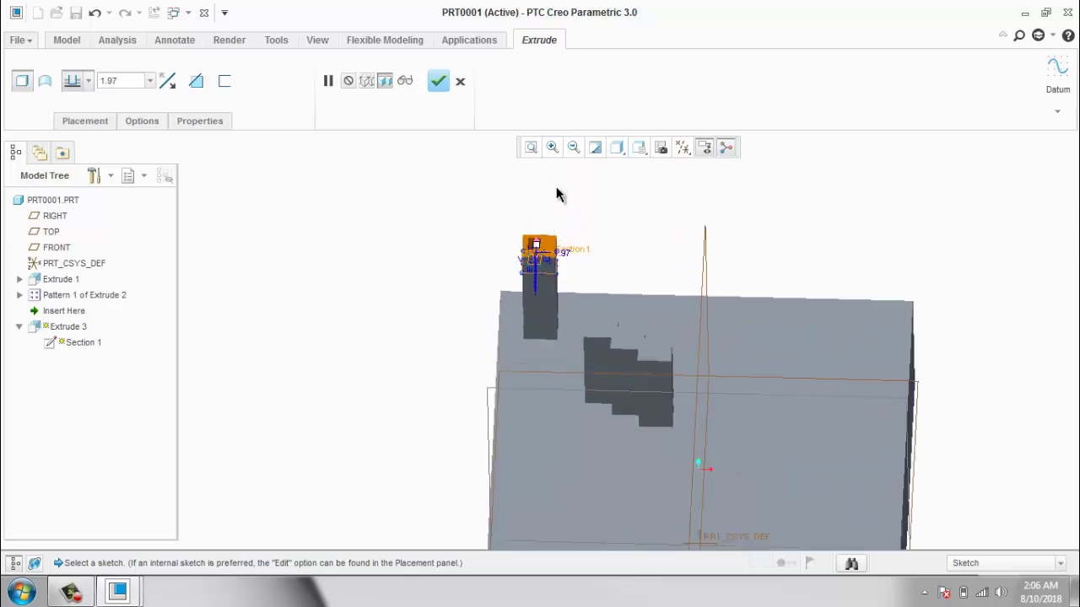
scroll(556, 195, "up", 3)
scroll(530, 254, "down", 3)
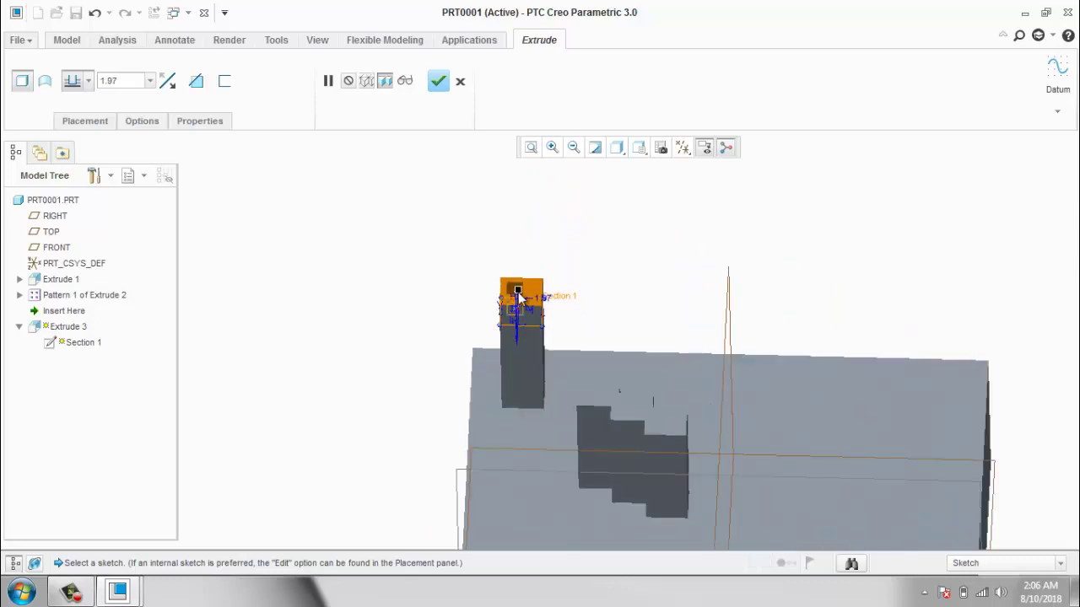
left_click_drag(517, 291, 518, 299)
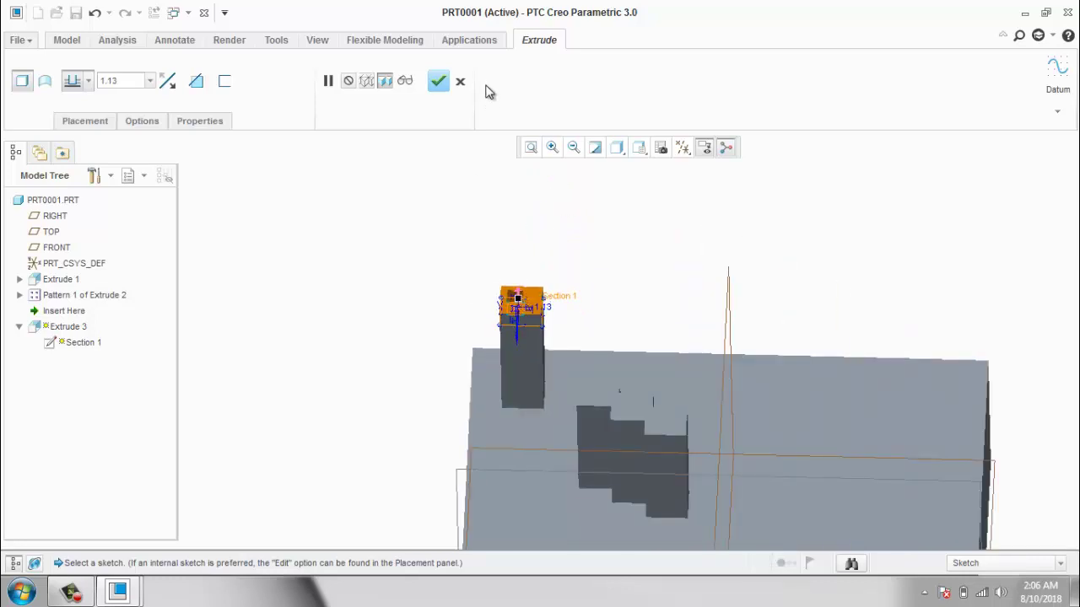
left_click(438, 83)
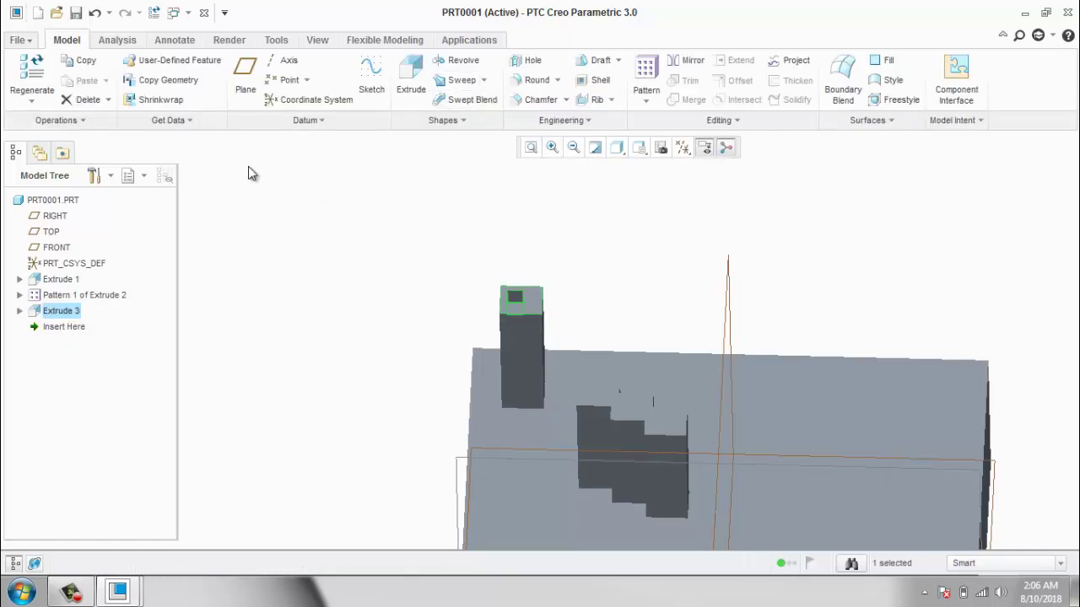
Reference-pattern the Extrude 3 boss onto every pin as Pattern 2, then orbit to inspect it.
left_click(646, 99)
left_click(654, 115)
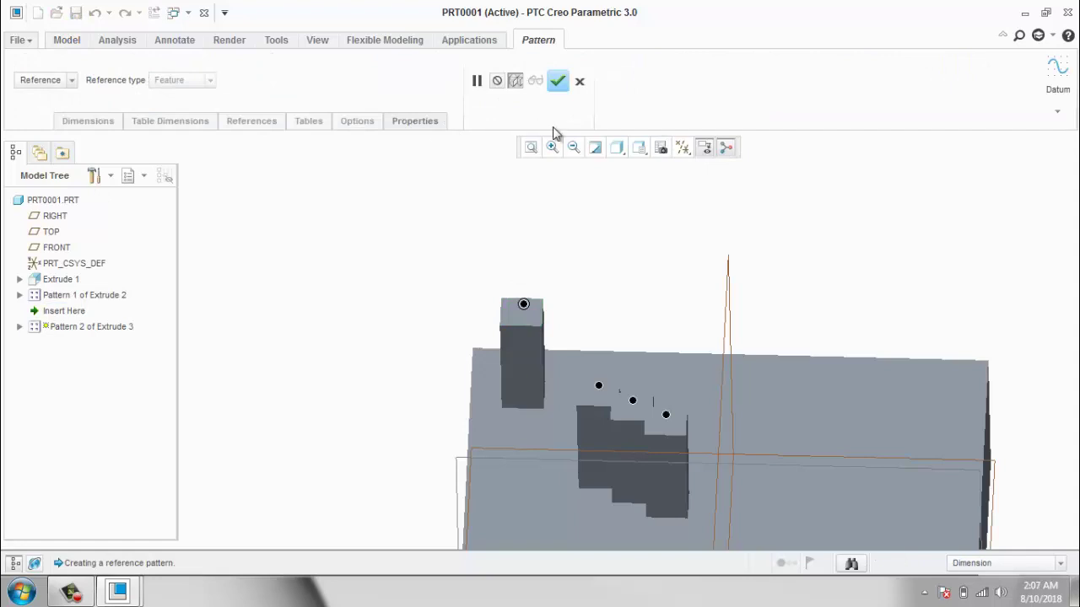
left_click(558, 82)
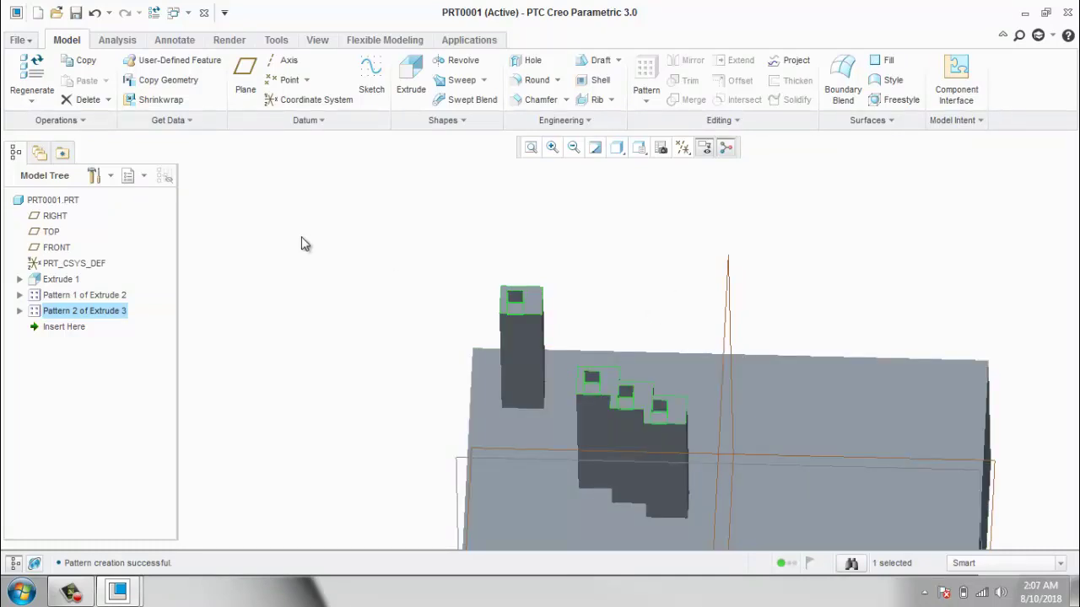
left_click(629, 190)
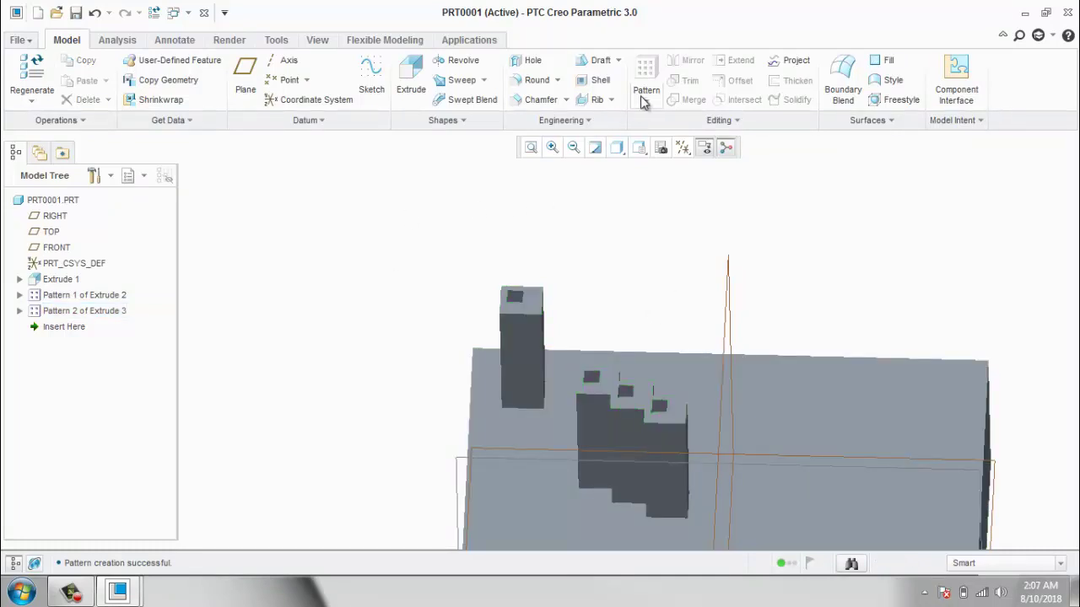
left_click(647, 100)
left_click(408, 219)
mouse_move(415, 242)
middle_mouse_down()
mouse_move(441, 228)
mouse_move(405, 263)
mouse_move(417, 256)
mouse_move(408, 259)
mouse_move(414, 217)
mouse_move(406, 233)
middle_mouse_up()
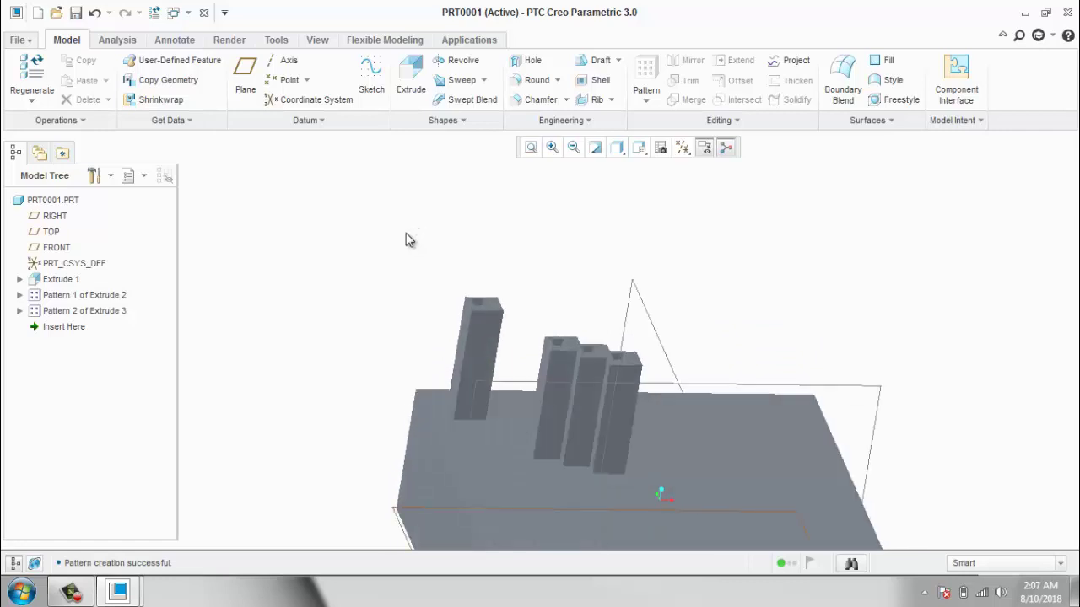